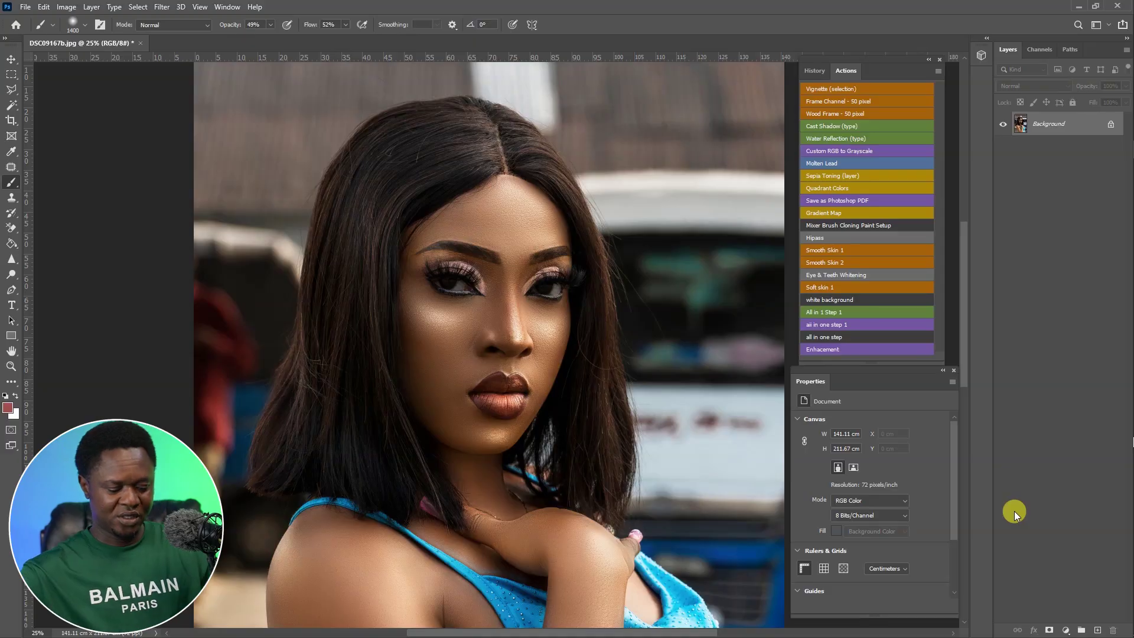
Zoom the portrait from 25% to 33.3% to get closer to the model's face
{"action": "key", "text": "ctrl+plus"}
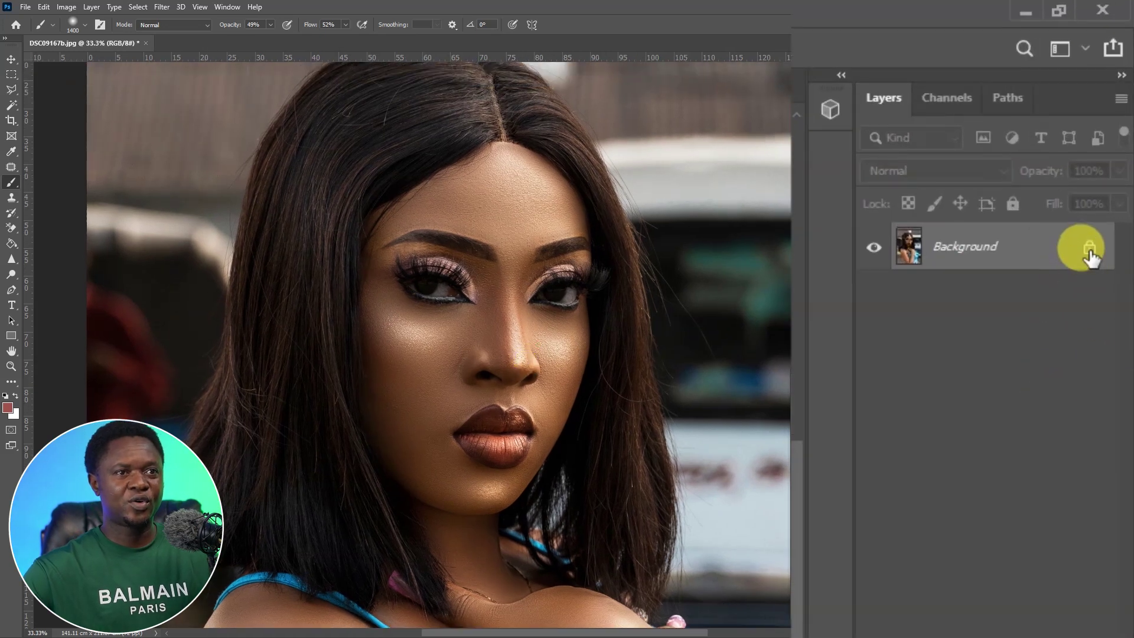
Unlock the Background into Layer 0 and set the foreground colour to white
{"action": "left_click", "coordinate": [1089, 248]}
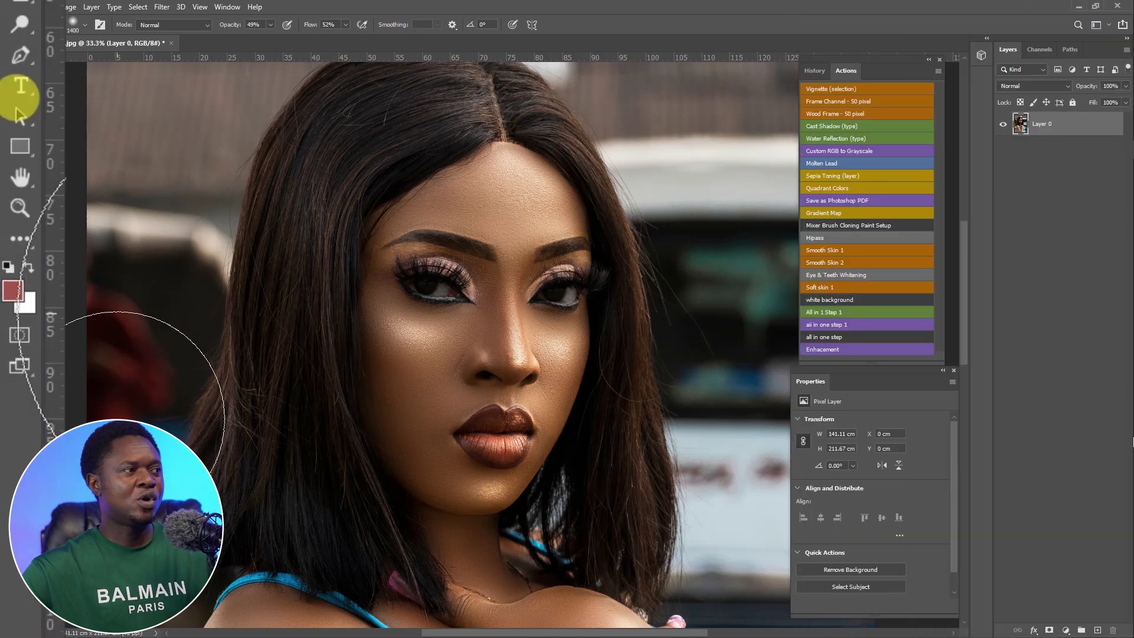
{"action": "left_click", "coordinate": [13, 291]}
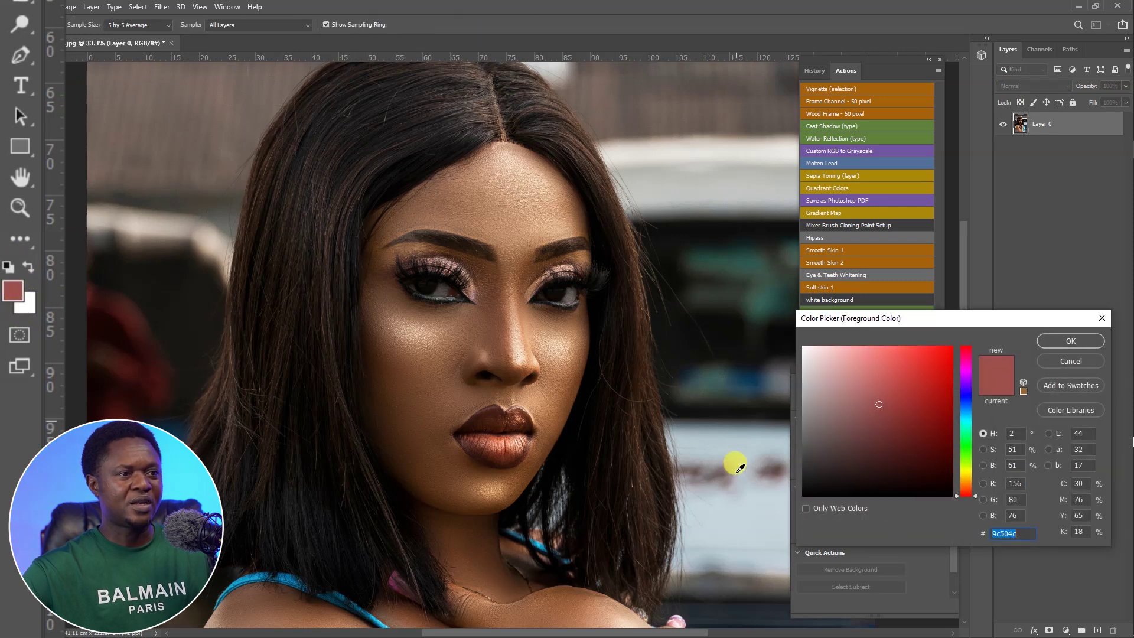
{"action": "mouse_move", "coordinate": [802, 372]}
{"action": "left_mouse_down"}
{"action": "mouse_move", "coordinate": [823, 359]}
{"action": "mouse_move", "coordinate": [802, 346]}
{"action": "left_mouse_up"}
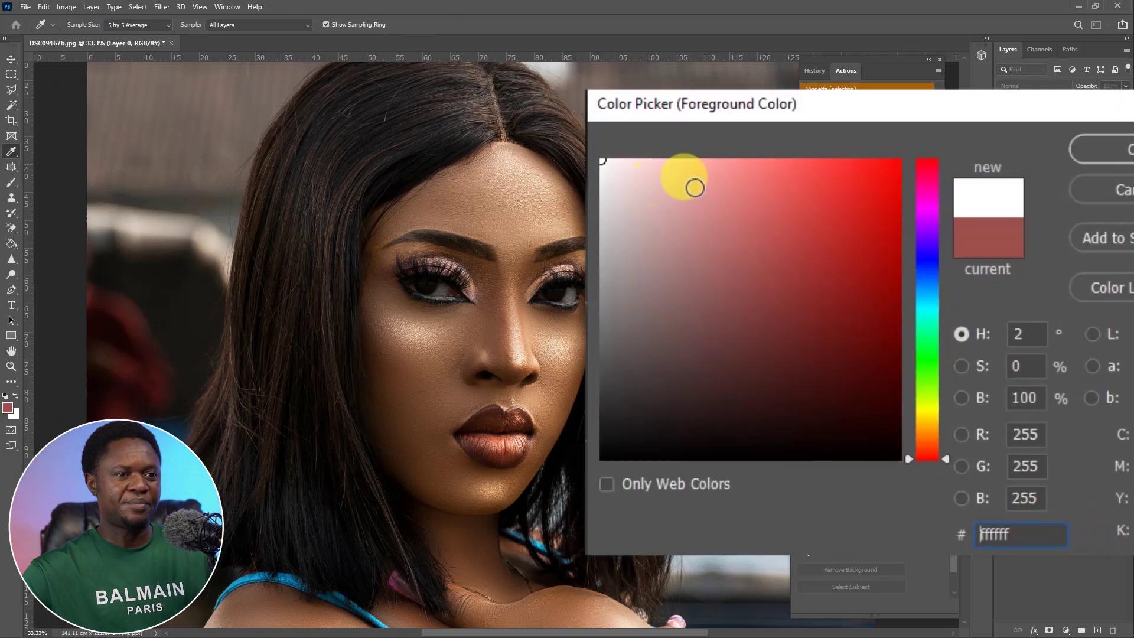
{"action": "left_click", "coordinate": [1110, 150]}
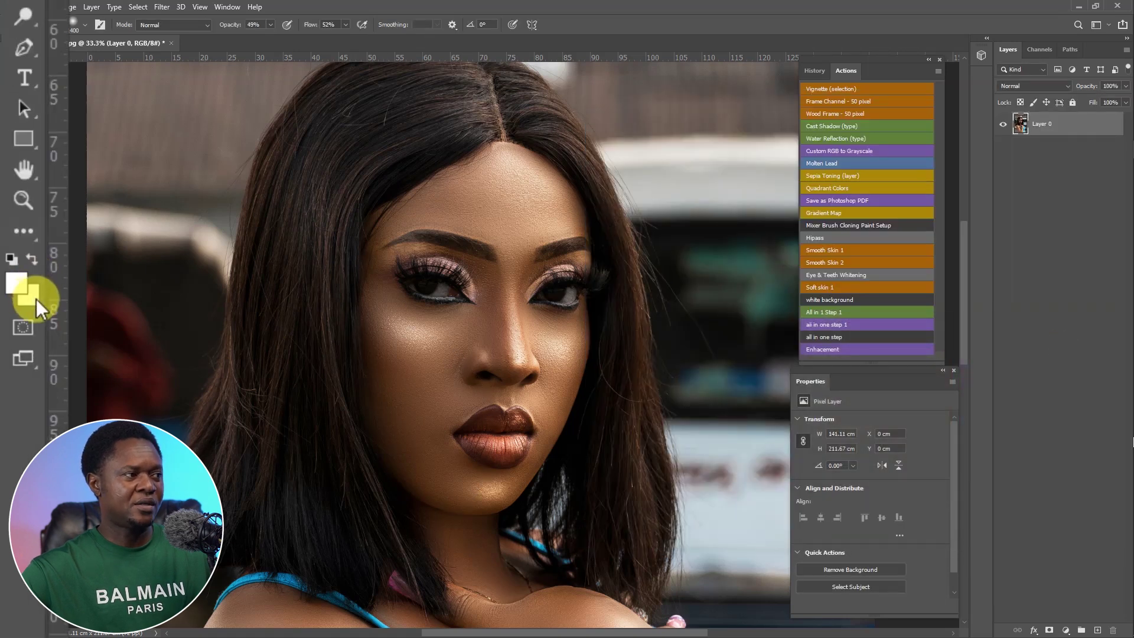
Set the background colour to black and switch to the Brush tool
{"action": "left_click", "coordinate": [39, 290]}
{"action": "left_click_drag", "start_coordinate": [696, 361], "coordinate": [772, 398]}
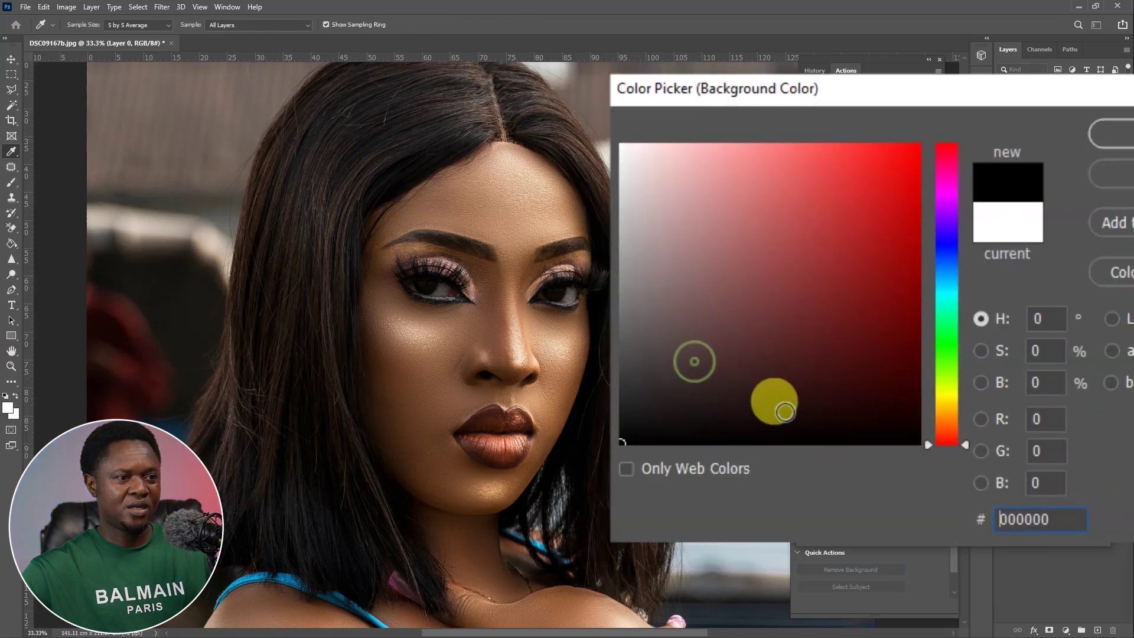
{"action": "left_click", "coordinate": [1111, 135]}
{"action": "key", "text": "b"}
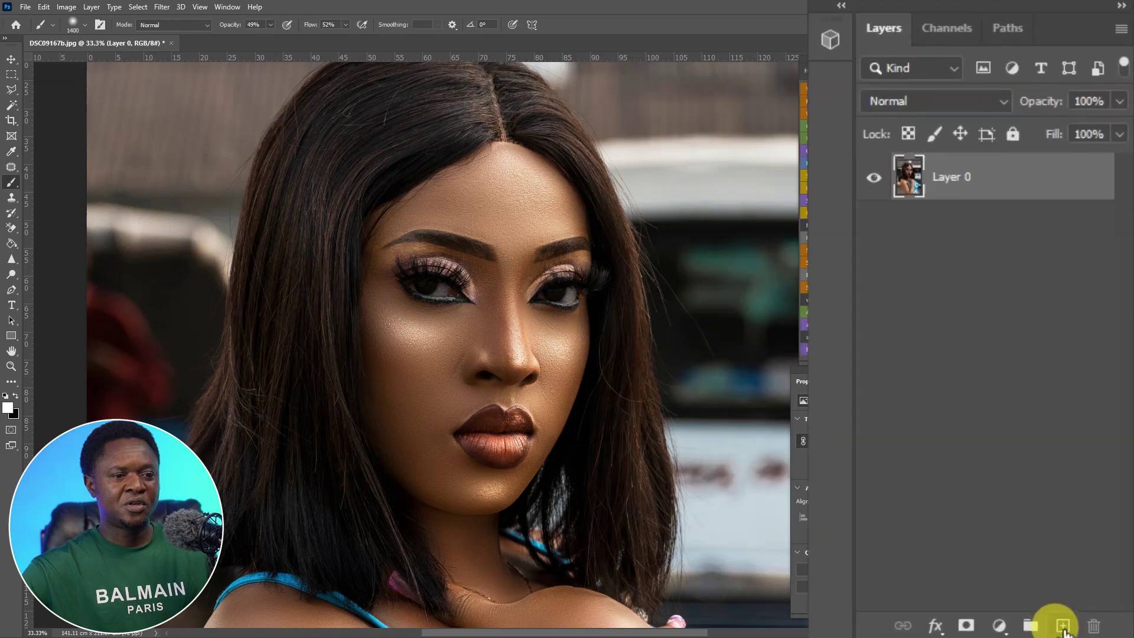
Add Layer 1, convert it to a black Background under the portrait, then reselect Layer 0
{"action": "left_click", "coordinate": [1063, 626]}
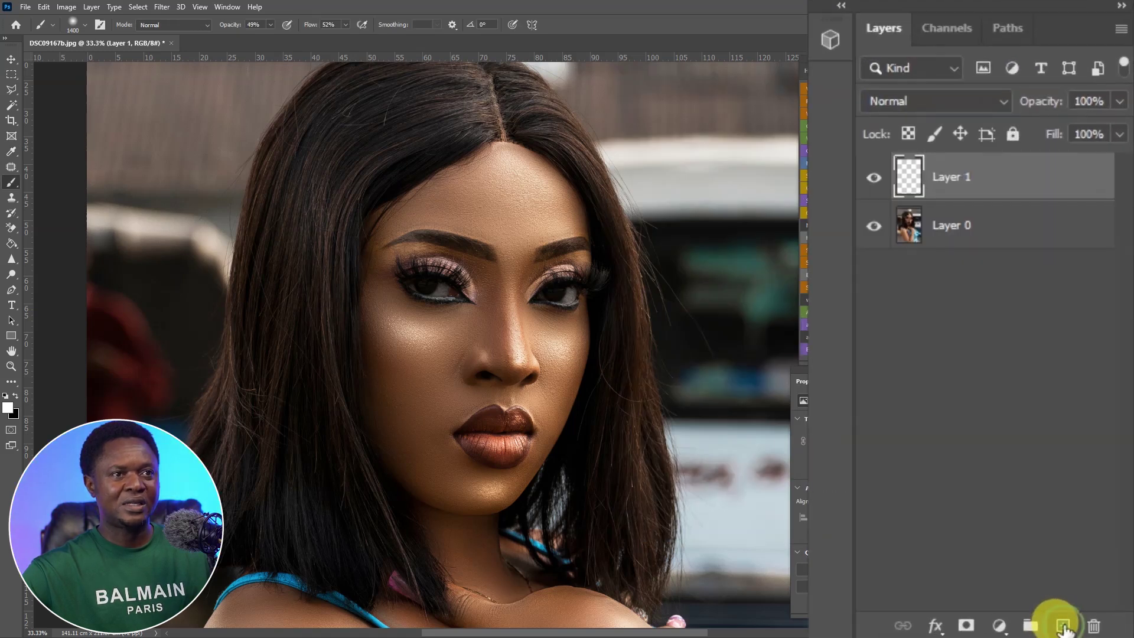
{"action": "left_click", "coordinate": [958, 180]}
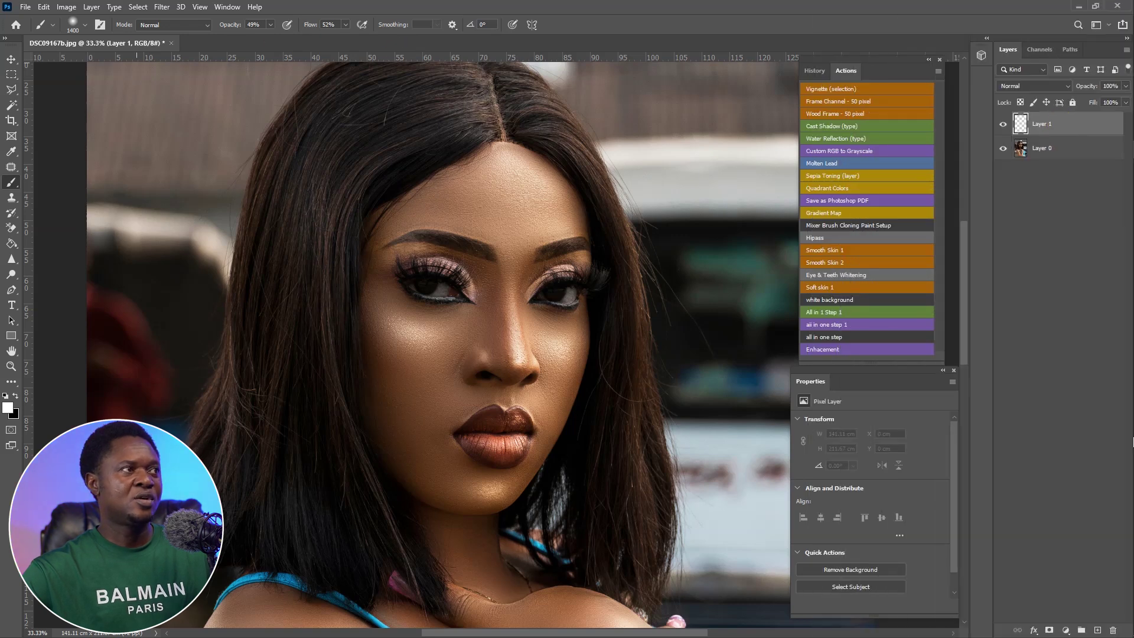
{"action": "left_click", "coordinate": [91, 7]}
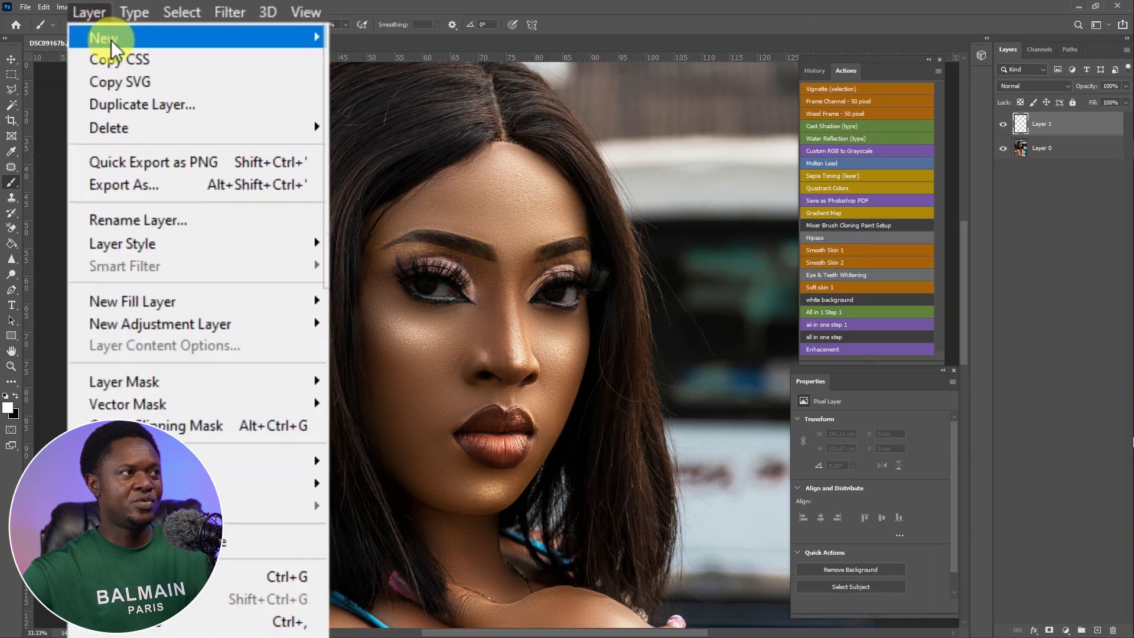
{"action": "mouse_move", "coordinate": [111, 40]}
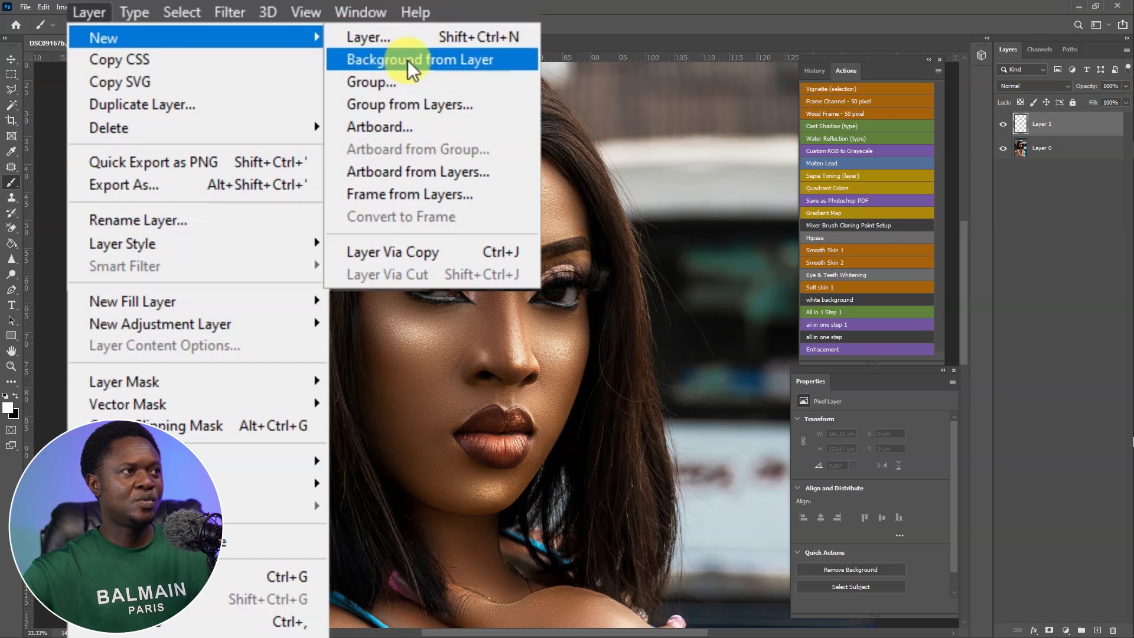
{"action": "left_click", "coordinate": [435, 59]}
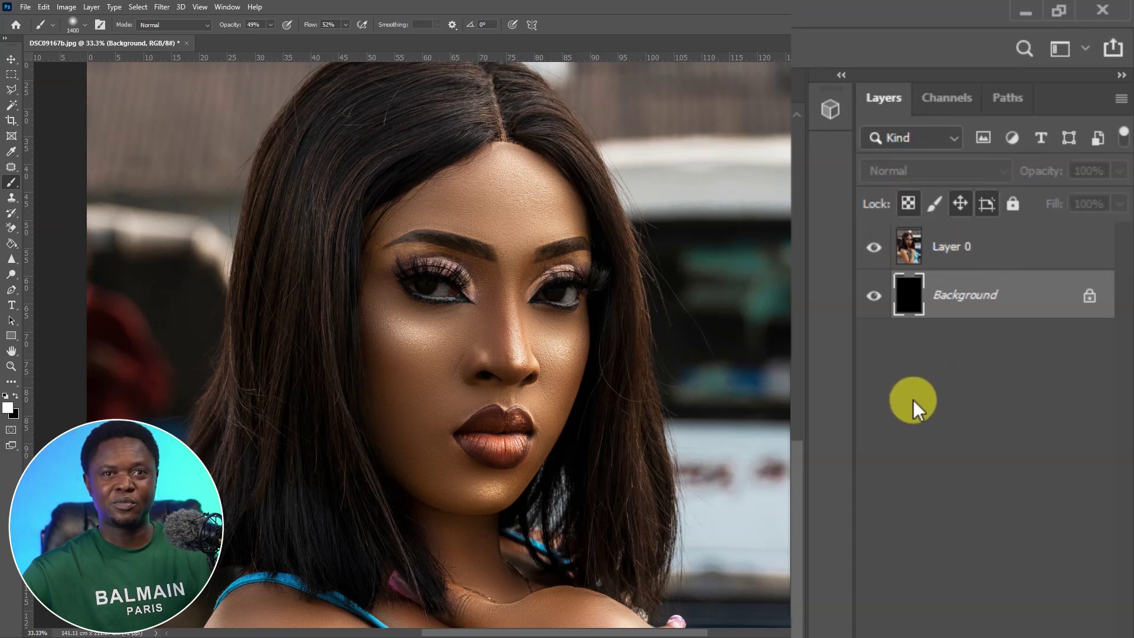
{"action": "left_click", "coordinate": [1004, 257]}
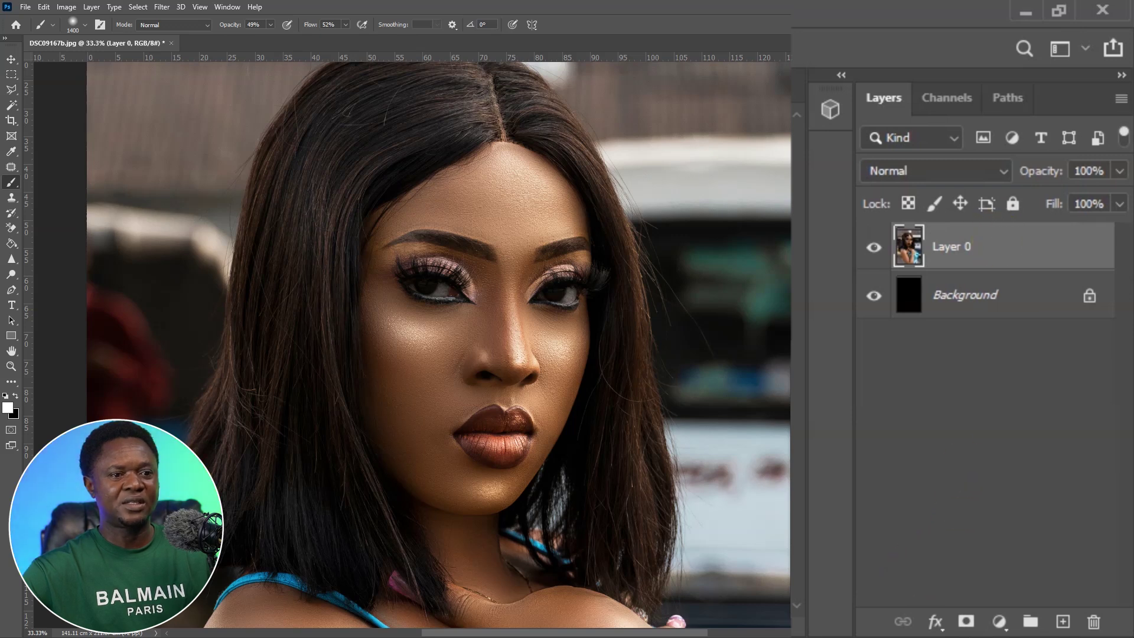
Add a Black & White adjustment layer blended with Multiply at 25% opacity
{"action": "left_click", "coordinate": [998, 623]}
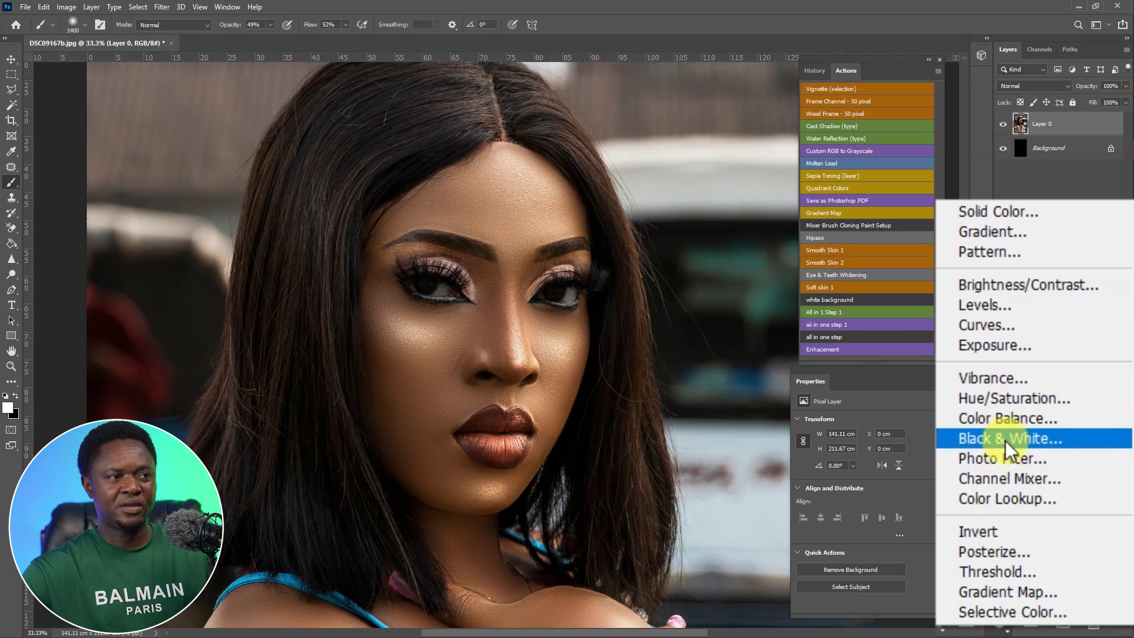
{"action": "left_click", "coordinate": [1005, 440]}
{"action": "left_click", "coordinate": [1031, 85]}
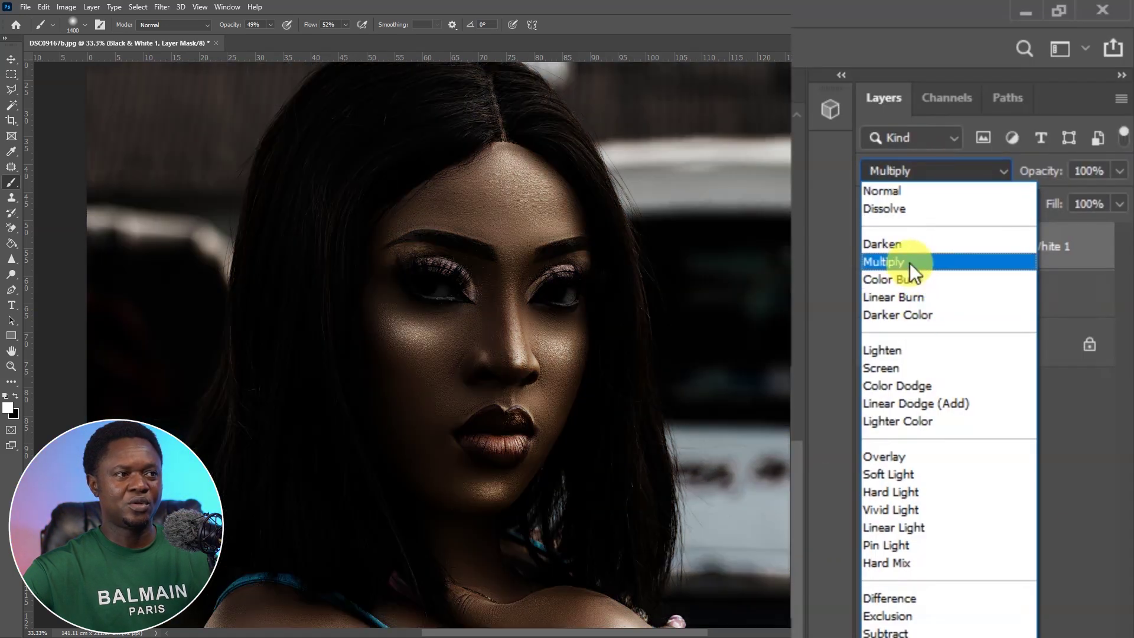
{"action": "left_click", "coordinate": [910, 263]}
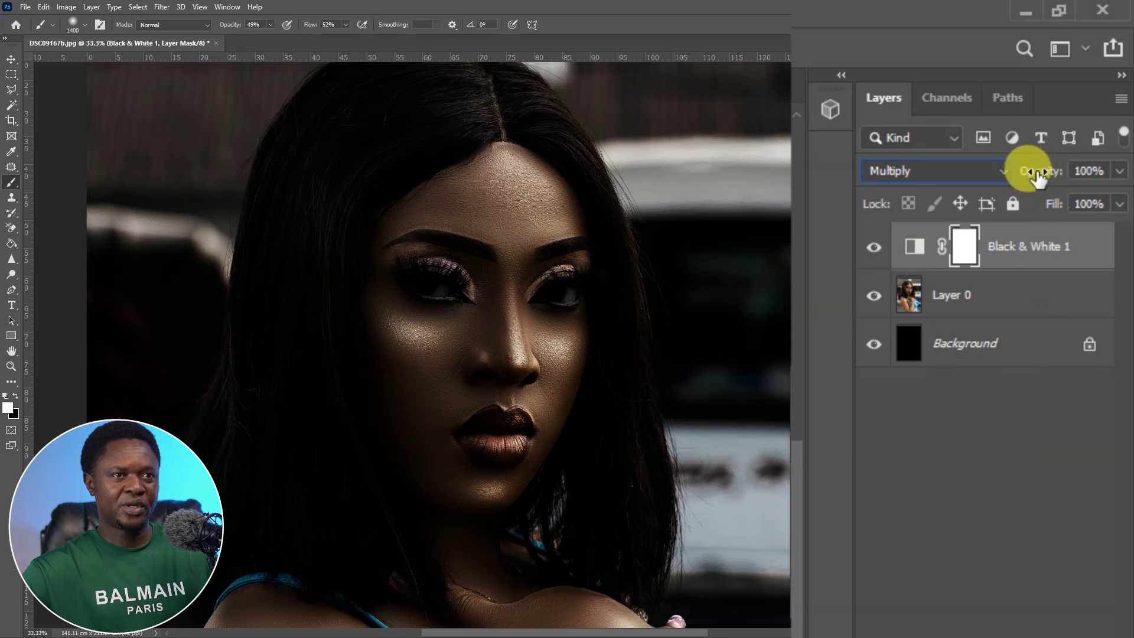
{"action": "mouse_move", "coordinate": [1030, 171]}
{"action": "left_mouse_down"}
{"action": "mouse_move", "coordinate": [982, 173]}
{"action": "mouse_move", "coordinate": [1050, 173]}
{"action": "mouse_move", "coordinate": [1012, 172]}
{"action": "mouse_move", "coordinate": [1033, 178]}
{"action": "left_mouse_up"}
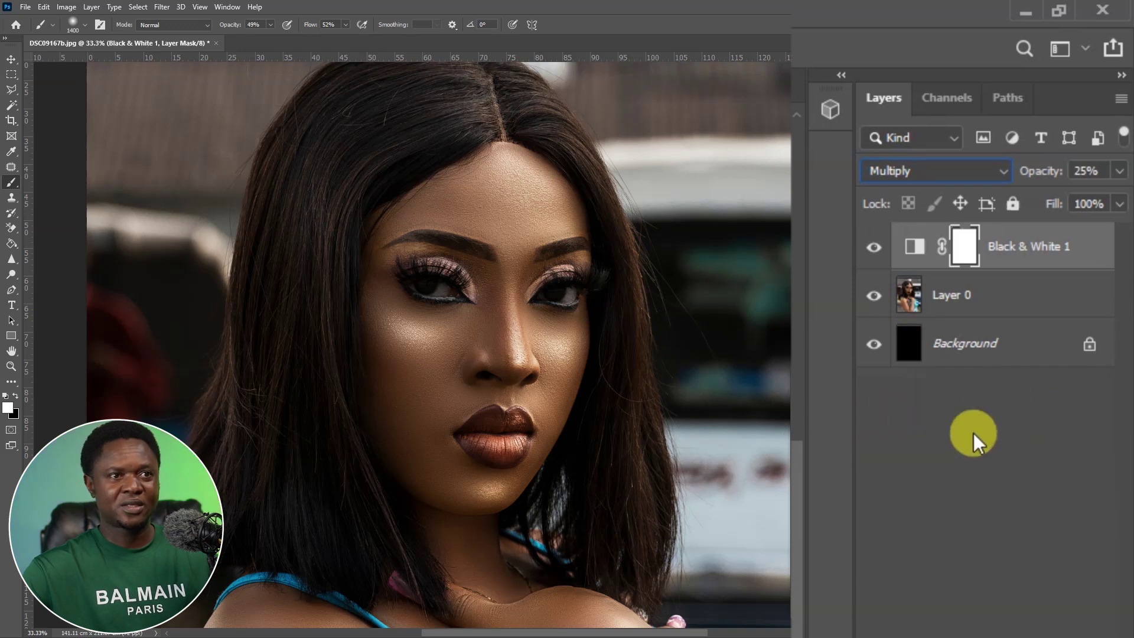
Toggle the Black & White layer to compare, keep Multiply, and target the adjustment instead of its mask
{"action": "left_click", "coordinate": [877, 246]}
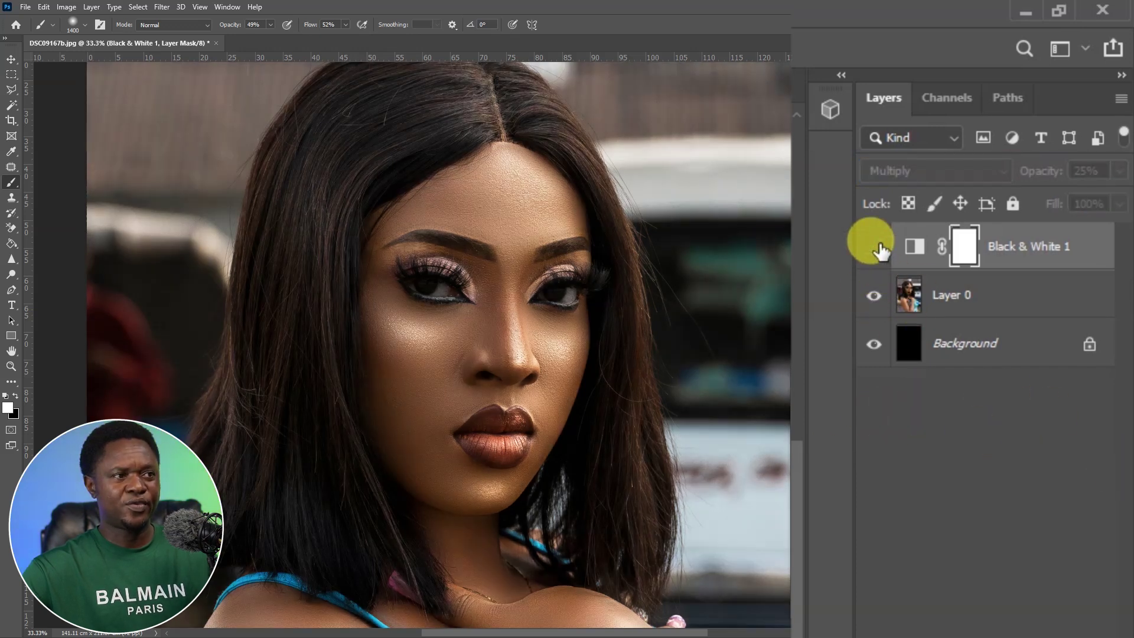
{"action": "left_click", "coordinate": [877, 246]}
{"action": "left_click", "coordinate": [877, 246]}
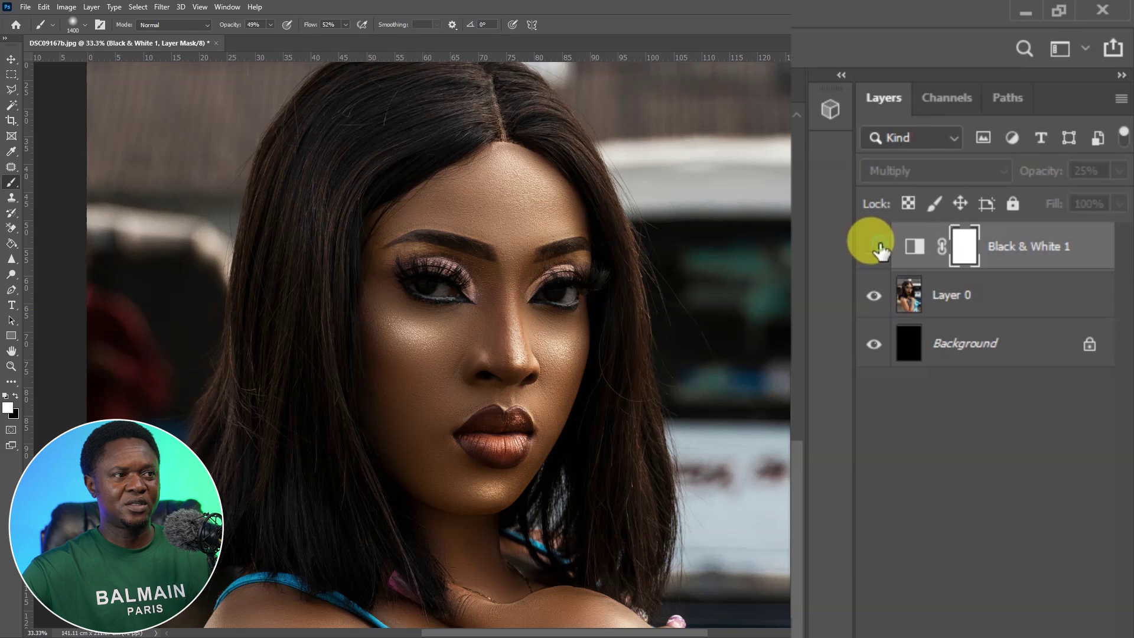
{"action": "left_click", "coordinate": [877, 246]}
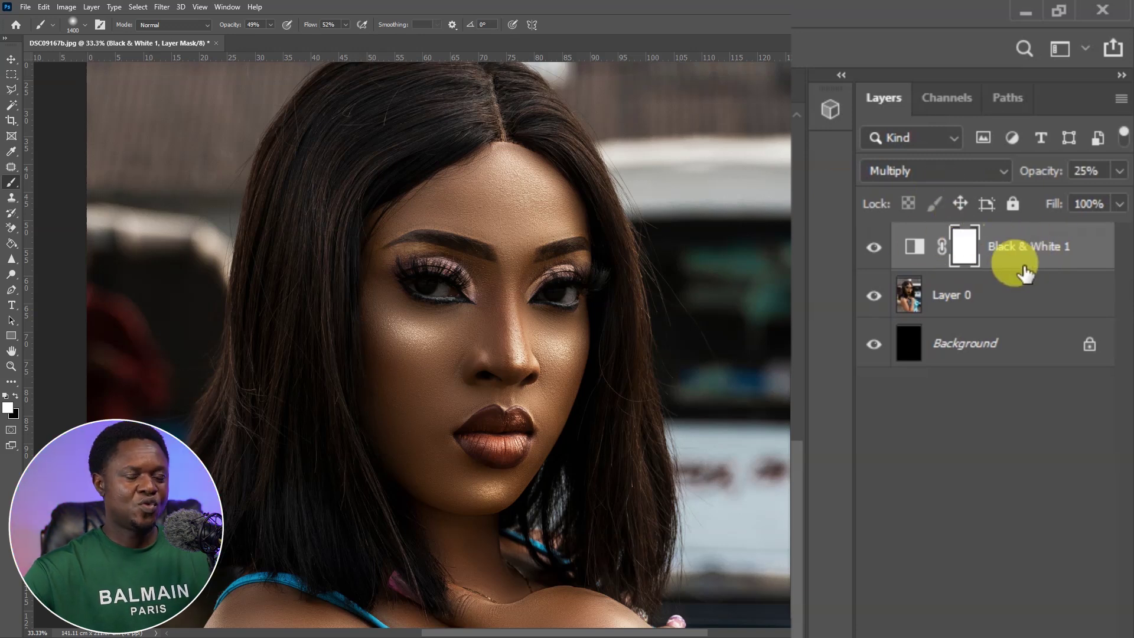
{"action": "left_click", "coordinate": [937, 168]}
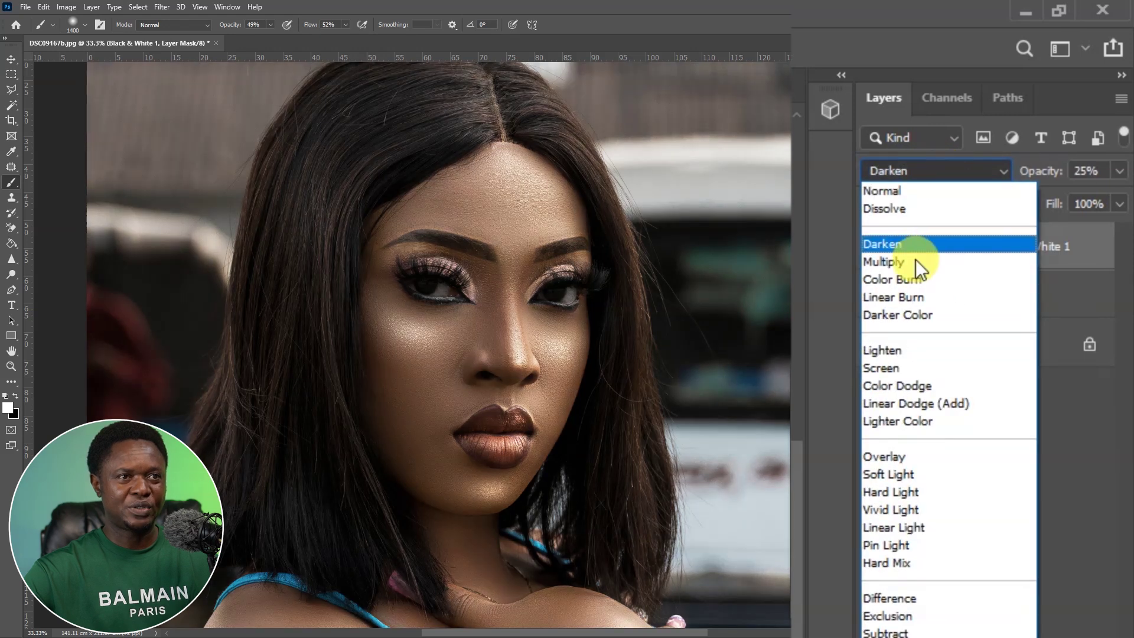
{"action": "left_click", "coordinate": [915, 261]}
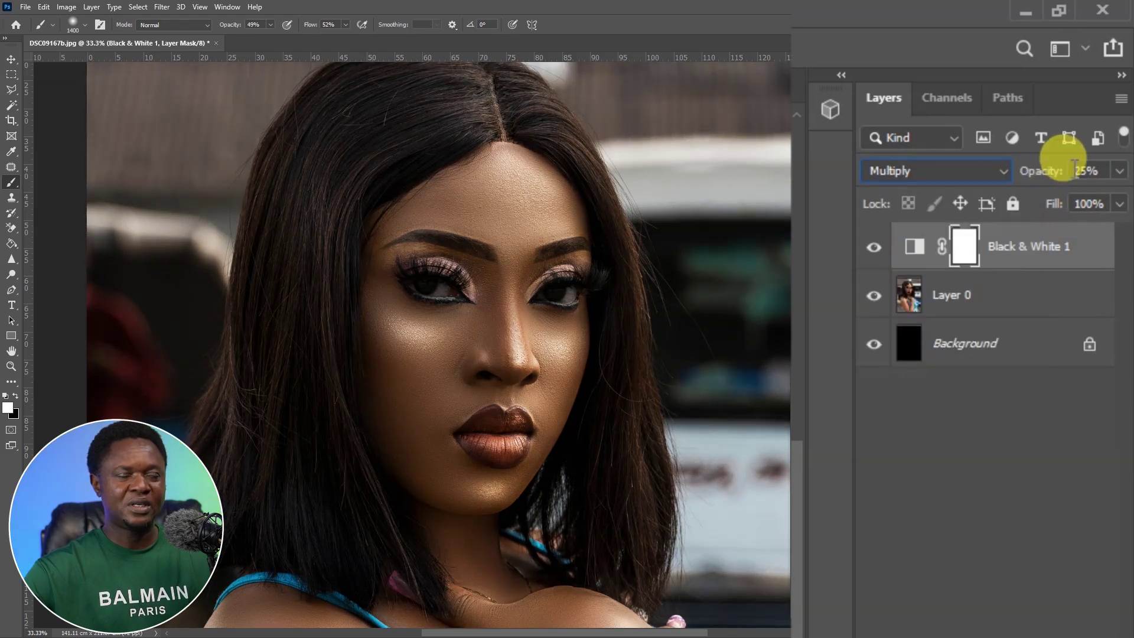
{"action": "left_click", "coordinate": [1092, 247]}
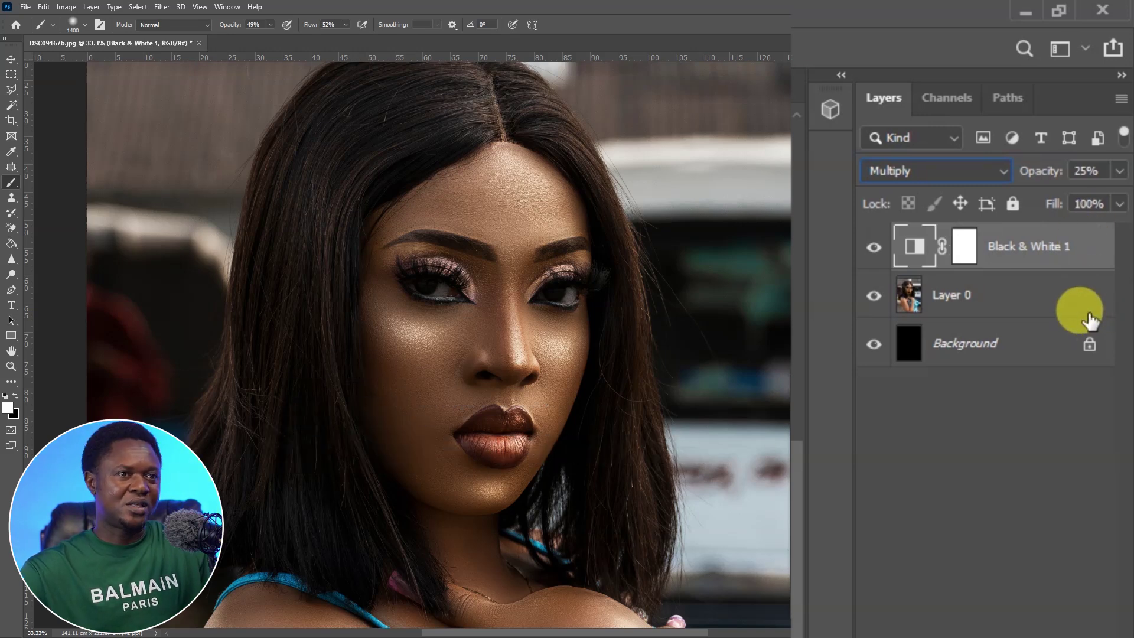
Duplicate the Black & White layer, setting the top copy to 13% and the middle copy to 20% opacity
{"action": "key", "text": "ctrl+j"}
{"action": "key", "text": "ctrl+j"}
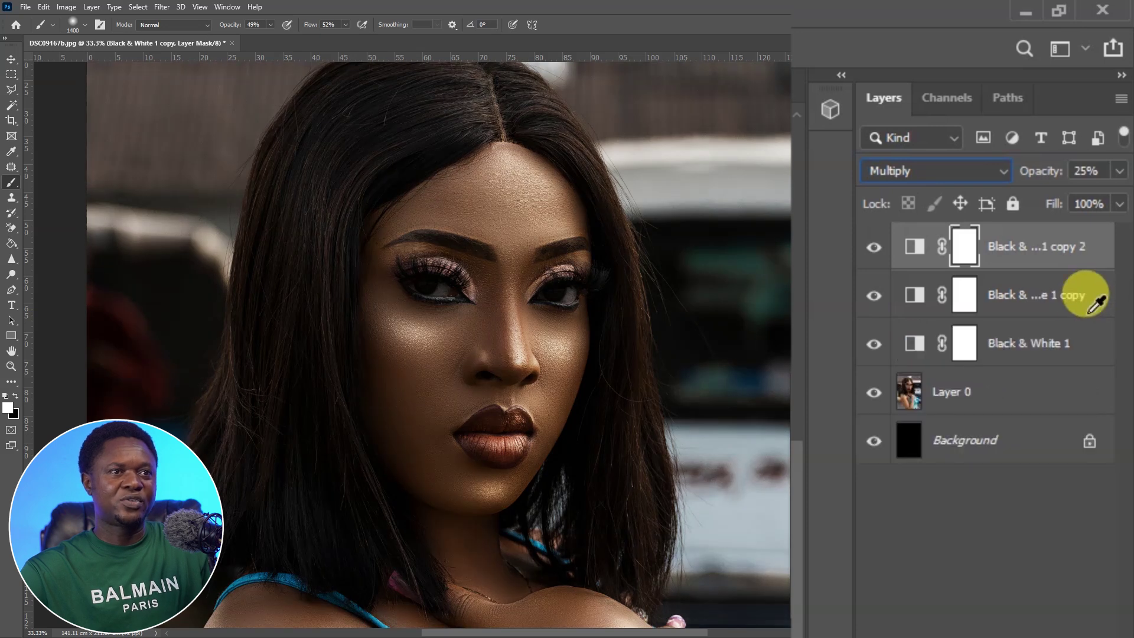
{"action": "key", "text": "ctrl+minus"}
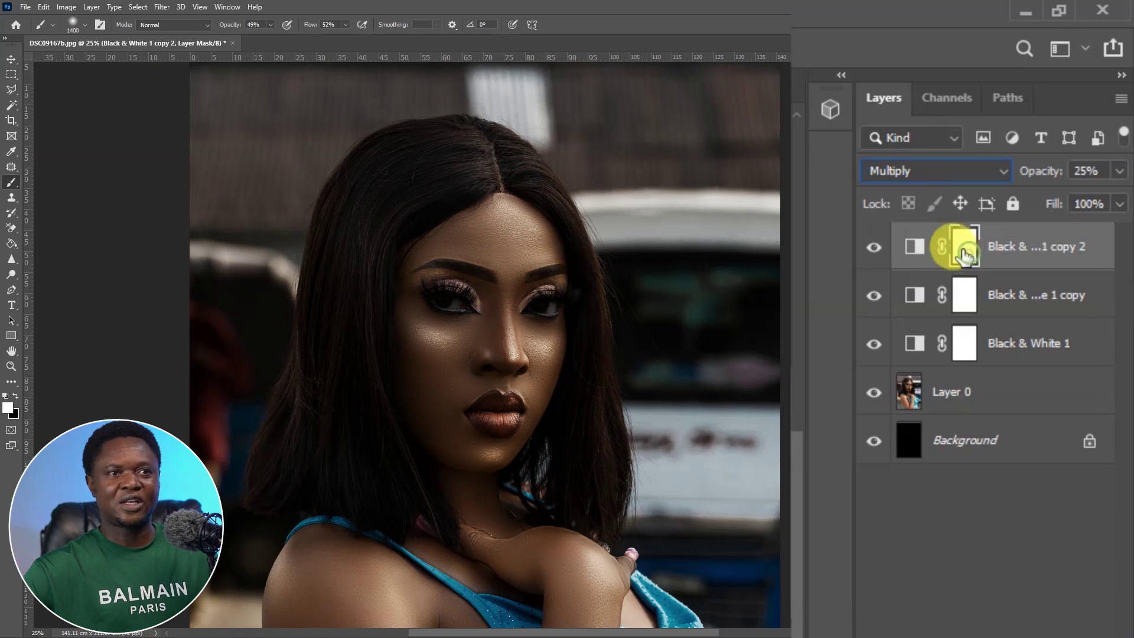
{"action": "mouse_move", "coordinate": [1029, 176]}
{"action": "left_mouse_down"}
{"action": "mouse_move", "coordinate": [1016, 176]}
{"action": "mouse_move", "coordinate": [1032, 173]}
{"action": "left_mouse_up"}
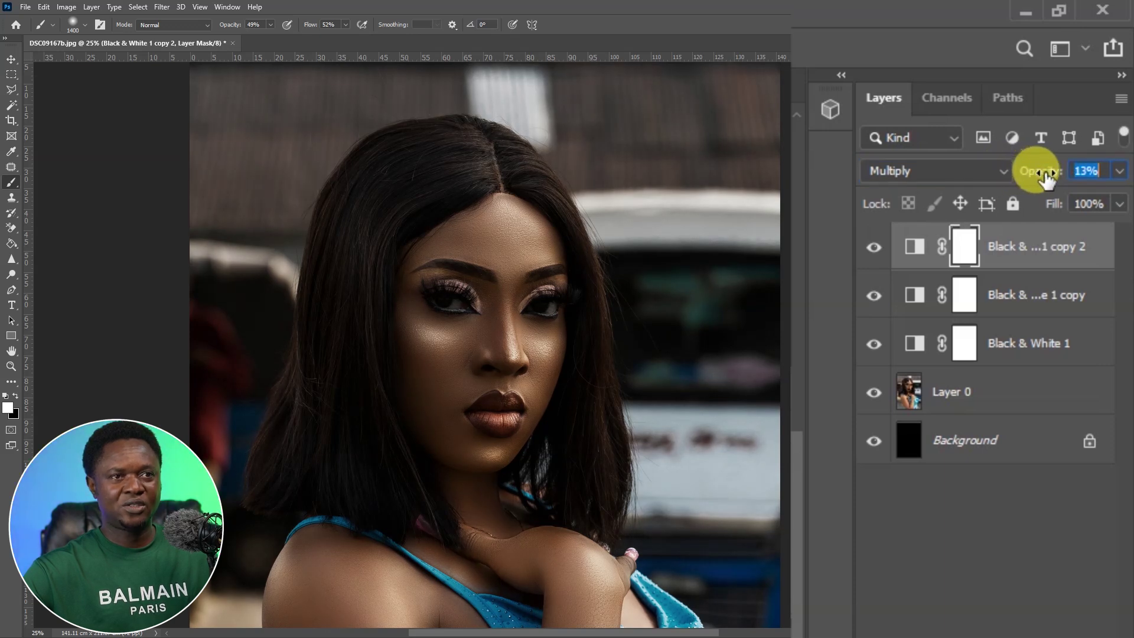
{"action": "key", "text": "Return"}
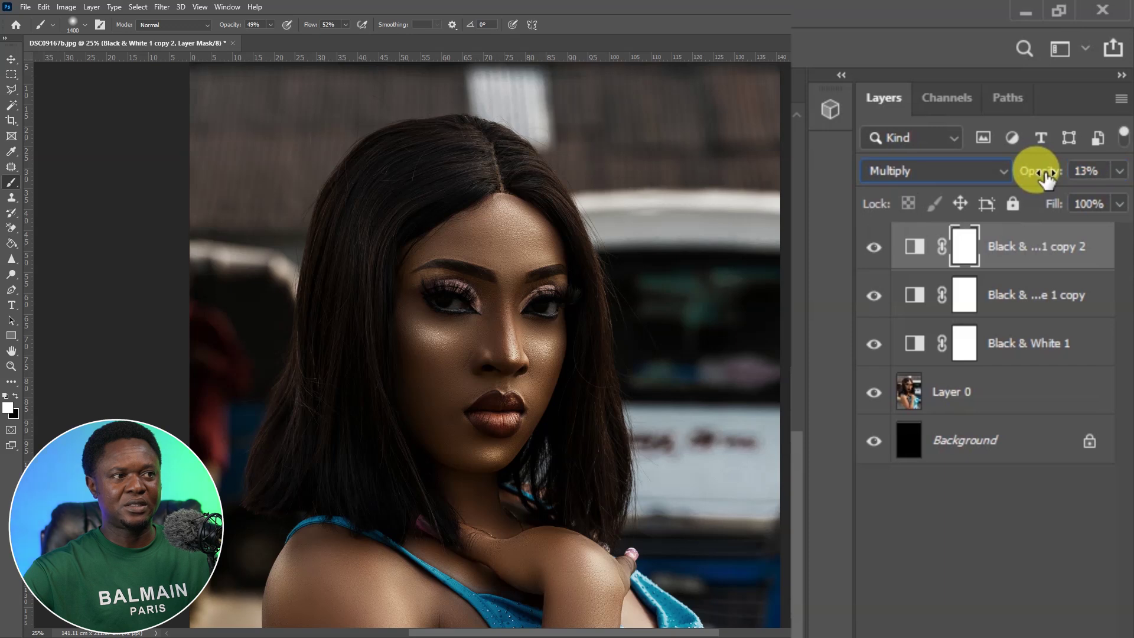
{"action": "left_click", "coordinate": [1004, 302]}
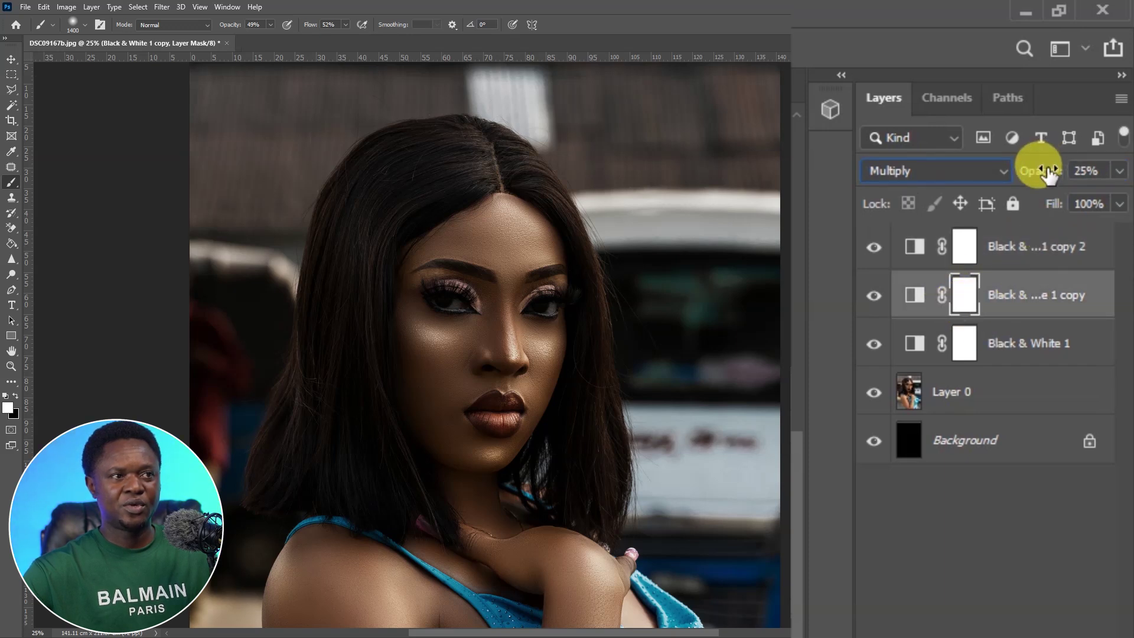
{"action": "left_click_drag", "start_coordinate": [1049, 181], "coordinate": [1041, 183]}
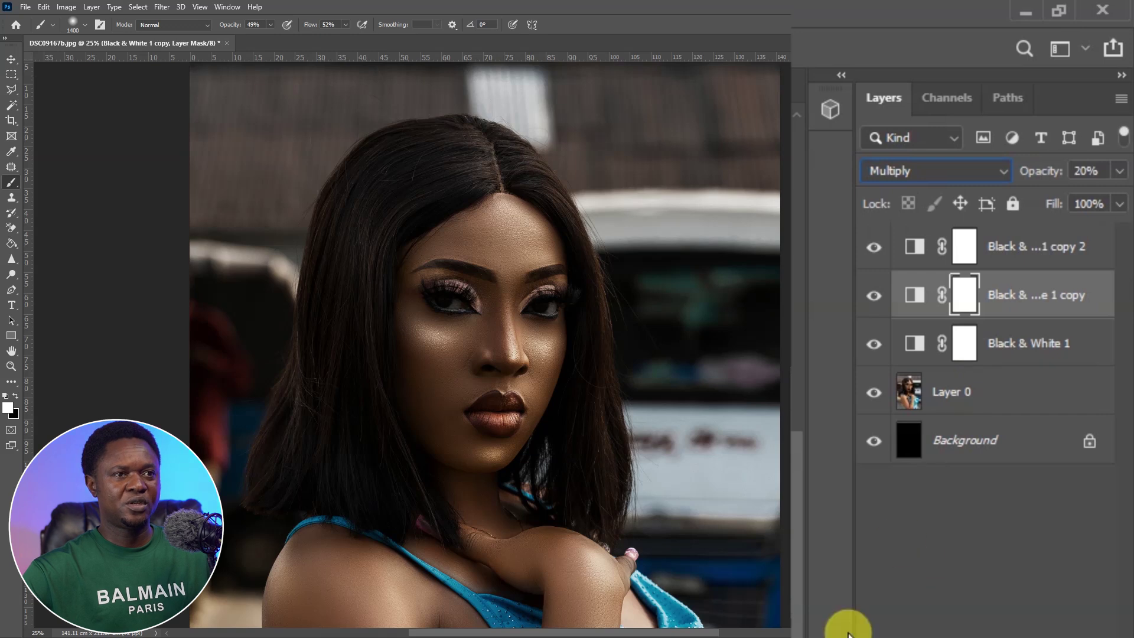
Check each Black & White layer's opacity and reframe the view on the face and shoulder
{"action": "left_click", "coordinate": [1014, 245]}
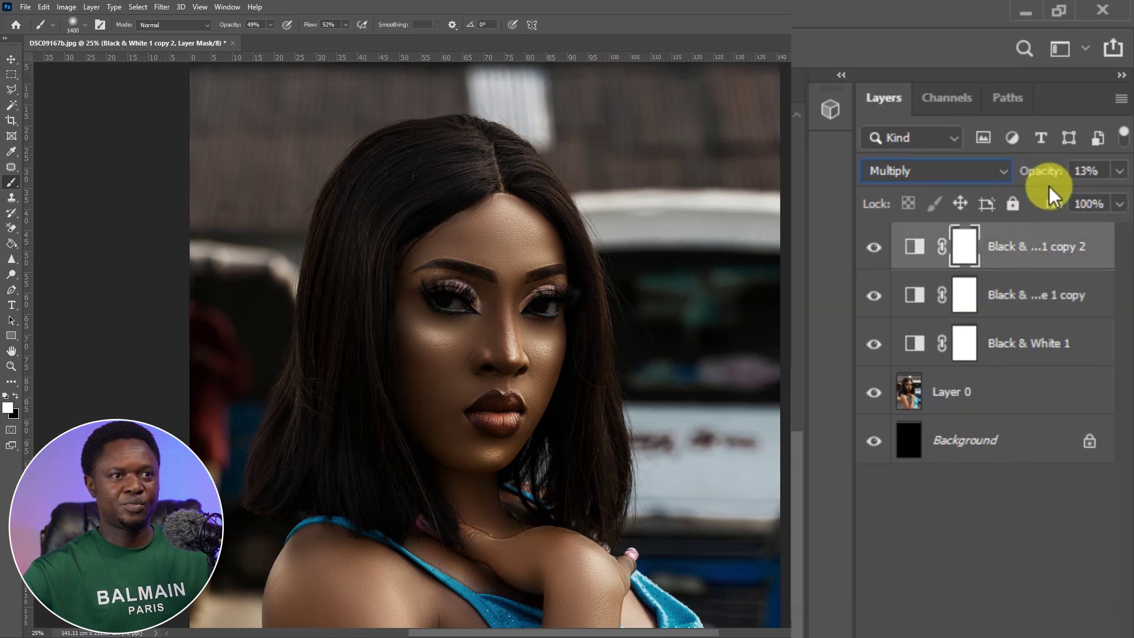
{"action": "left_click", "coordinate": [1016, 295]}
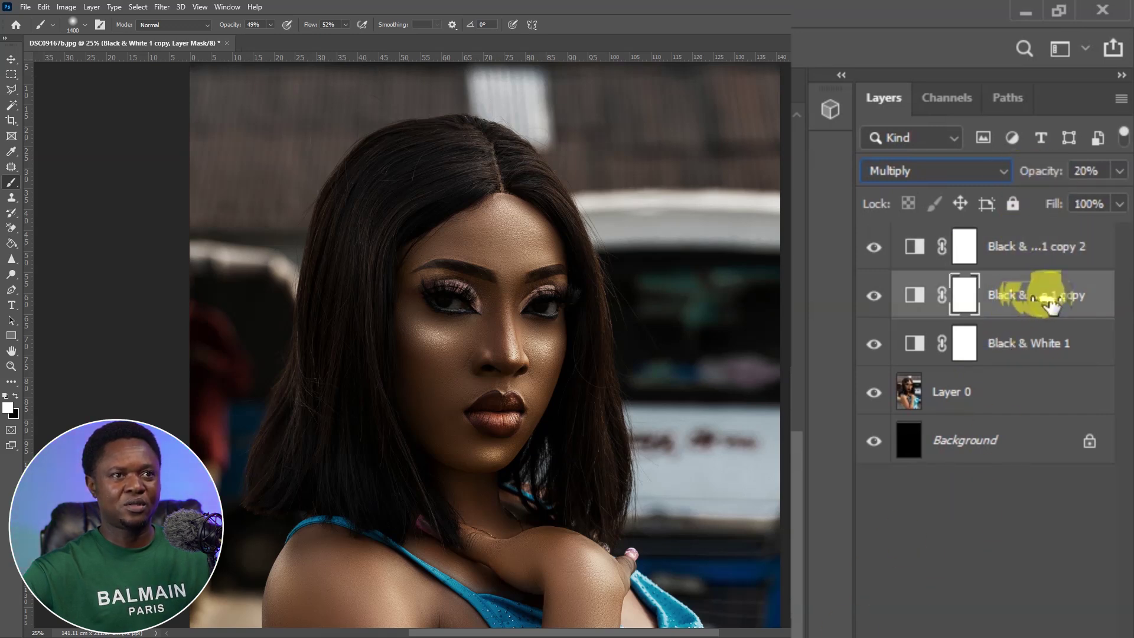
{"action": "left_click", "coordinate": [1005, 336]}
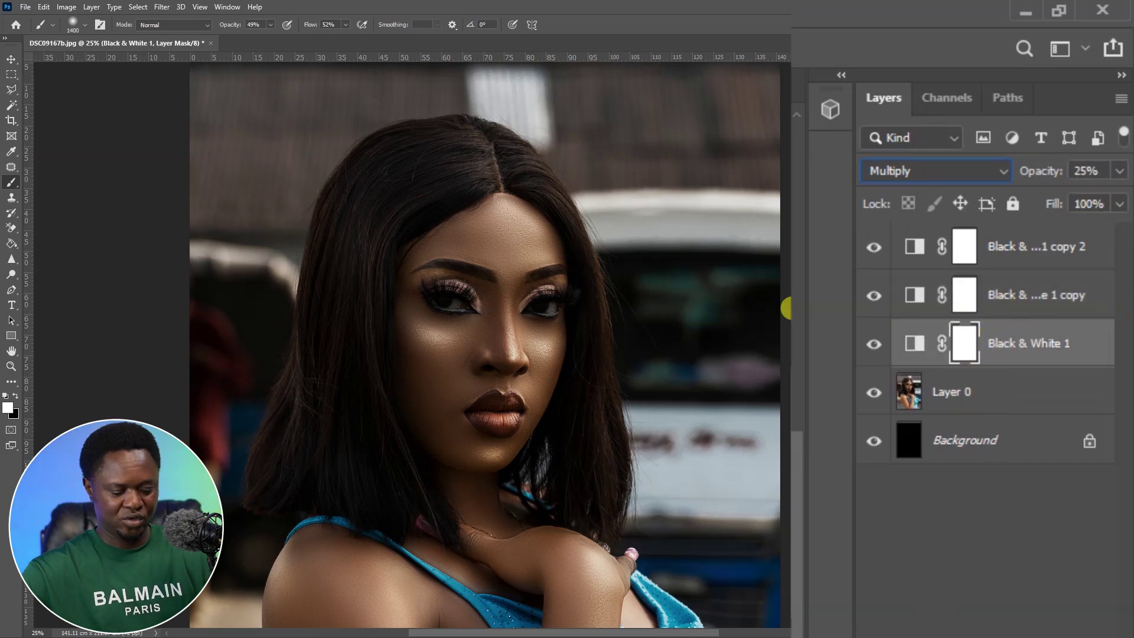
{"action": "key", "text": "ctrl+minus"}
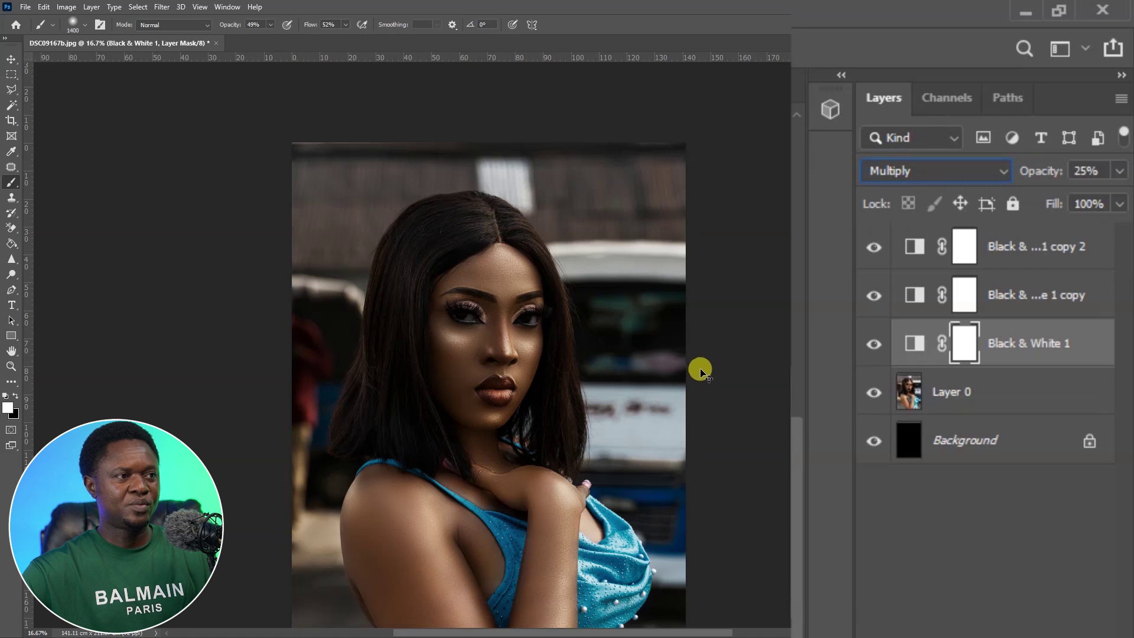
{"action": "key", "text": "ctrl+minus"}
{"action": "key", "text": "ctrl+plus"}
{"action": "key", "text": "ctrl+plus"}
{"action": "key", "text": "ctrl+plus"}
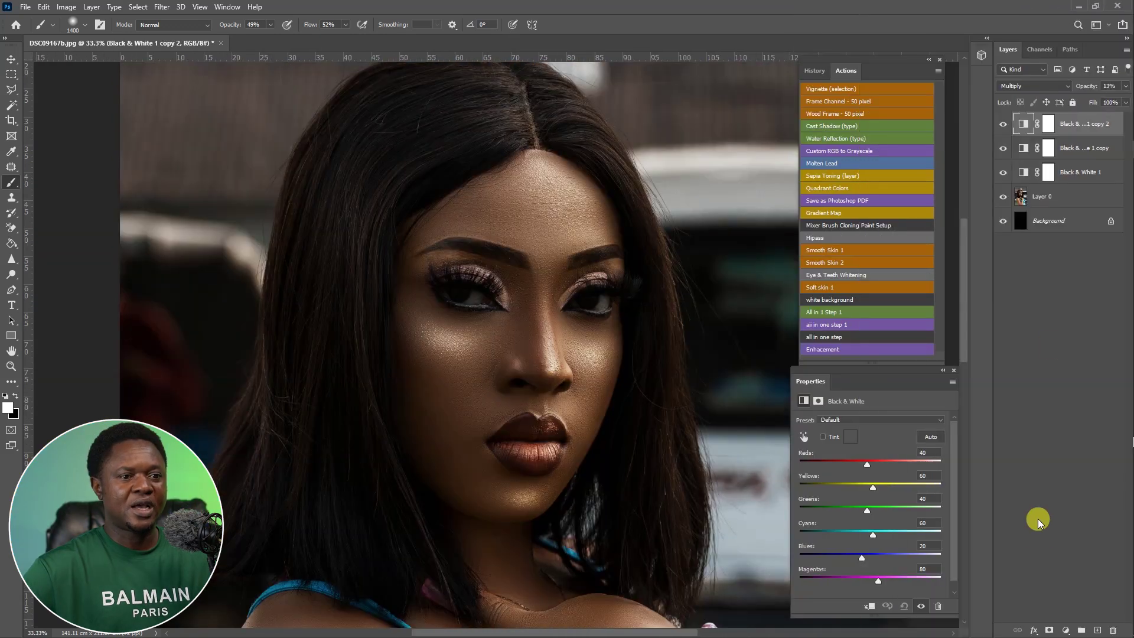
Add a Selective Color layer and lower the Yellows Black to -16%
{"action": "left_click", "coordinate": [1066, 630]}
{"action": "left_click", "coordinate": [1010, 615]}
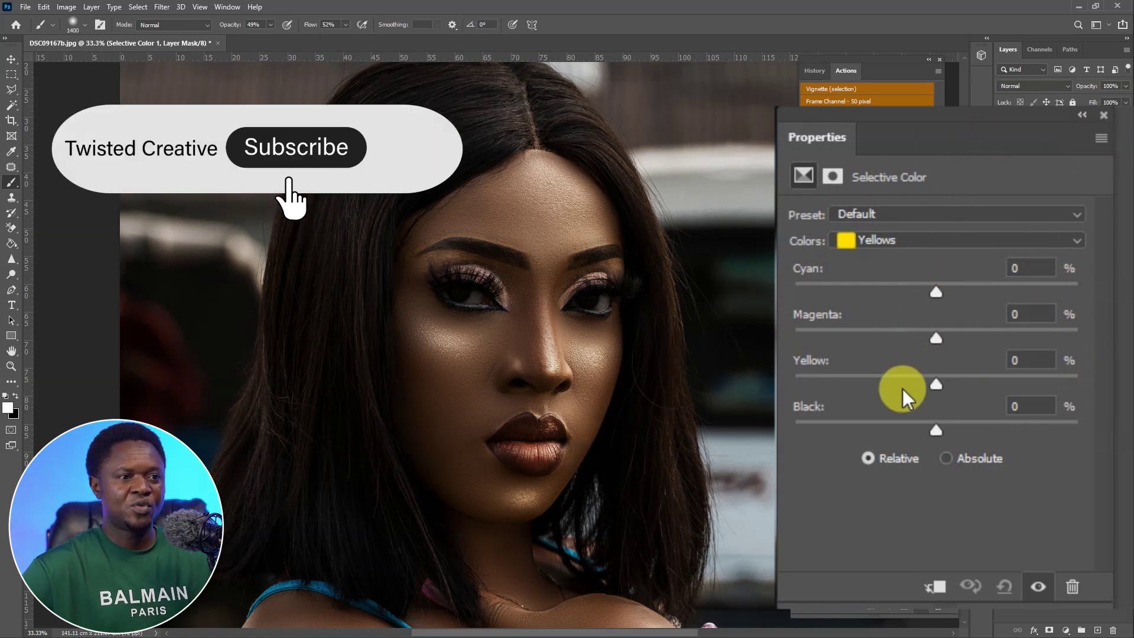
{"action": "left_click", "coordinate": [908, 238]}
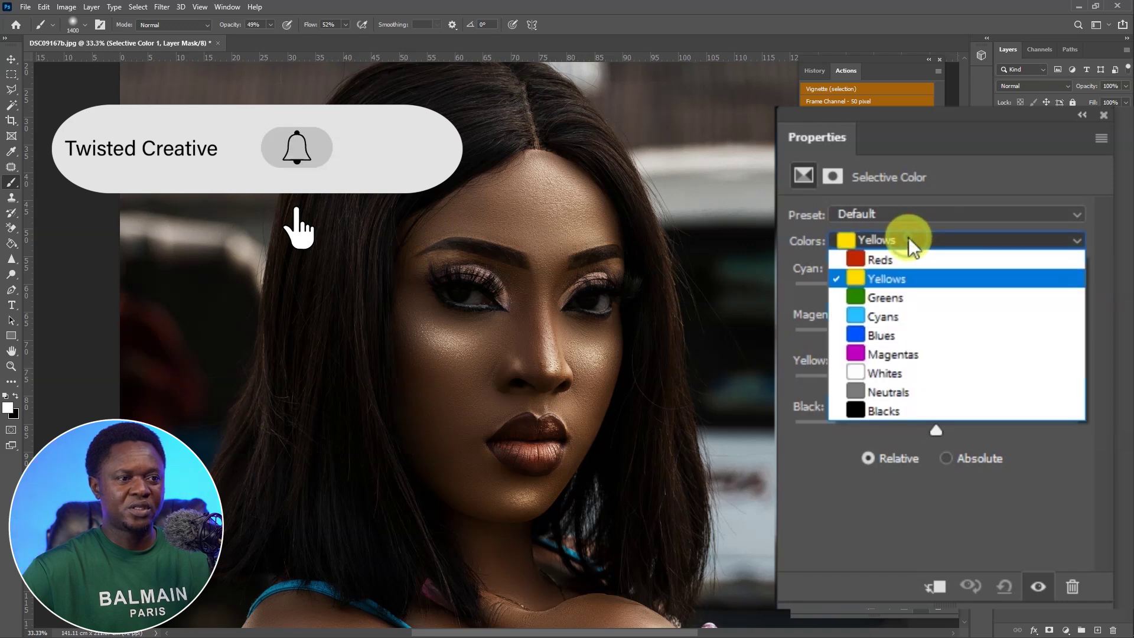
{"action": "left_click", "coordinate": [909, 237]}
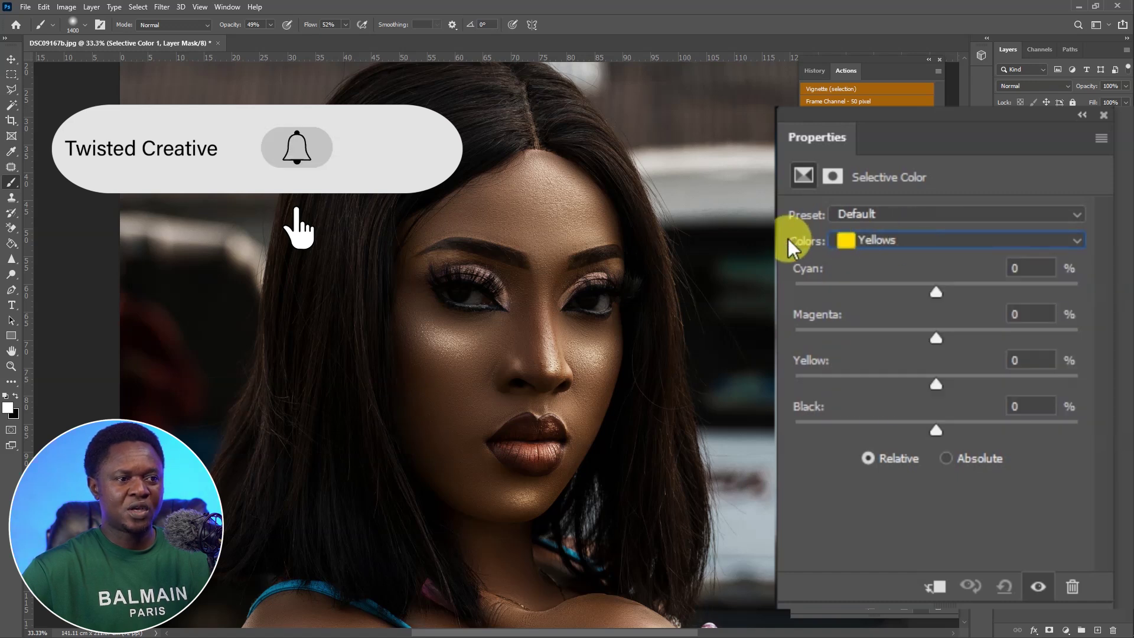
{"action": "left_click", "coordinate": [909, 238]}
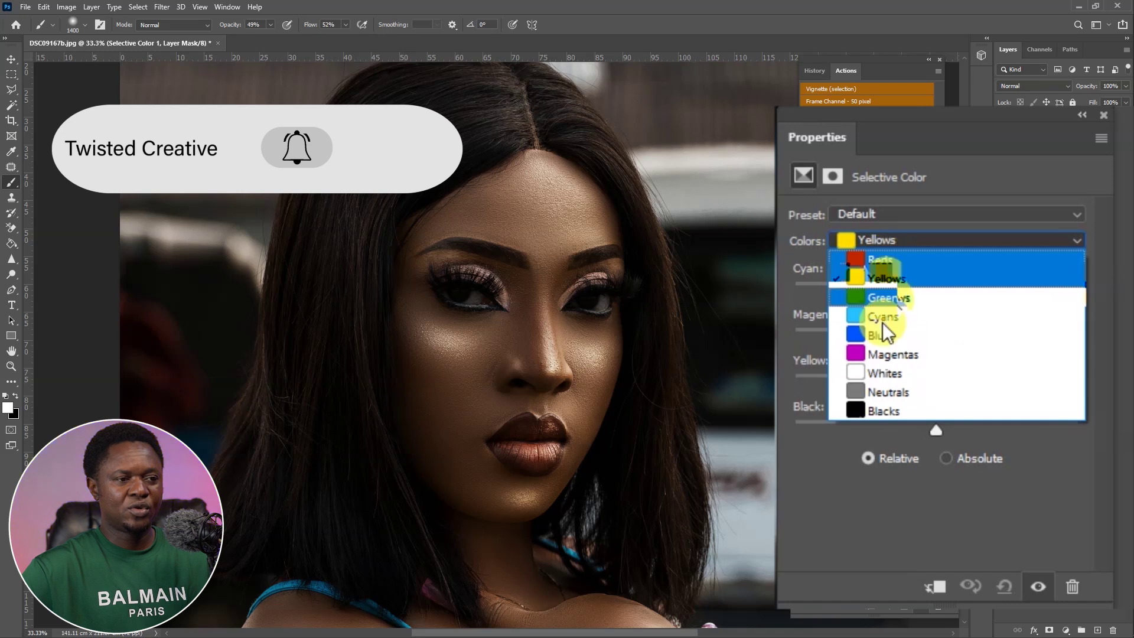
{"action": "left_click", "coordinate": [901, 278]}
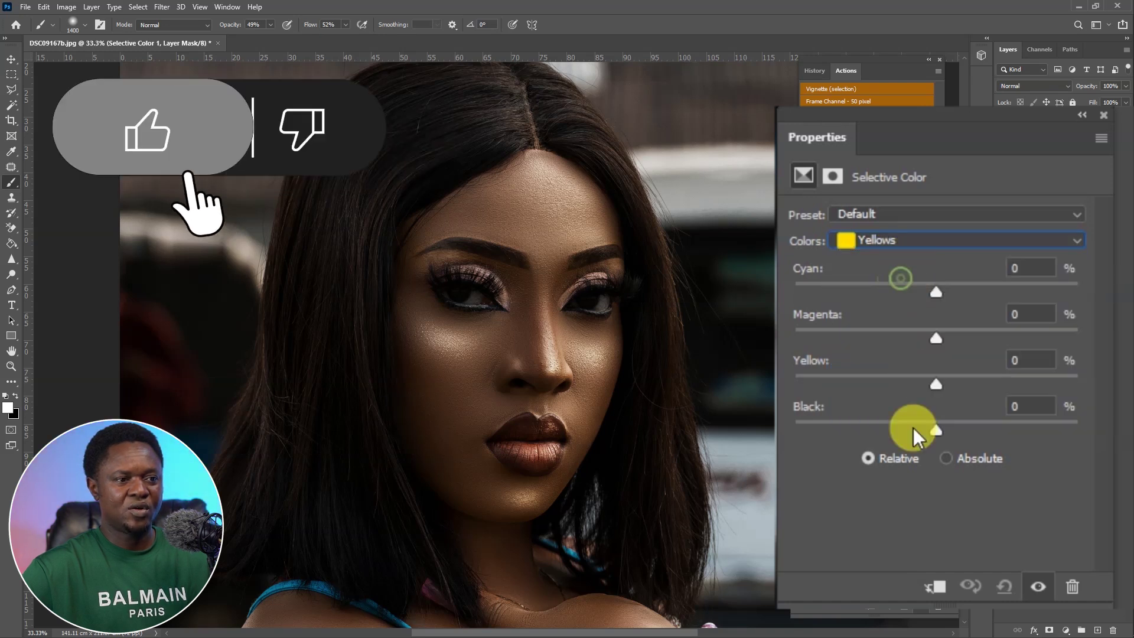
{"action": "left_click_drag", "start_coordinate": [936, 430], "coordinate": [914, 426]}
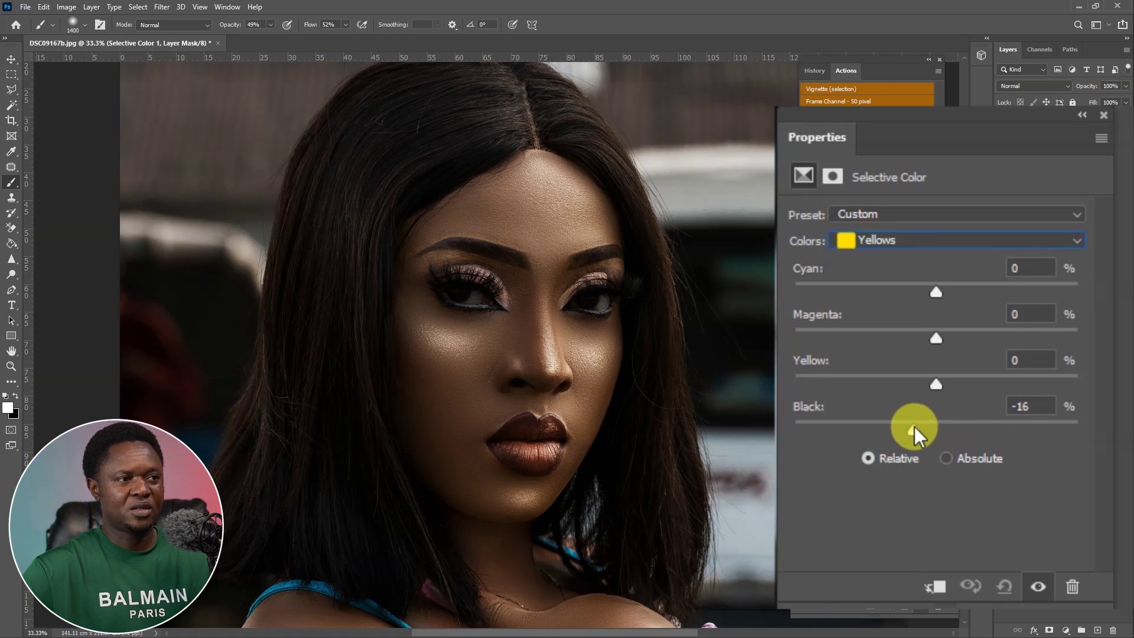
Lower the Reds Black in the Selective Color layer to -11%
{"action": "left_click", "coordinate": [925, 236]}
{"action": "left_click", "coordinate": [880, 261]}
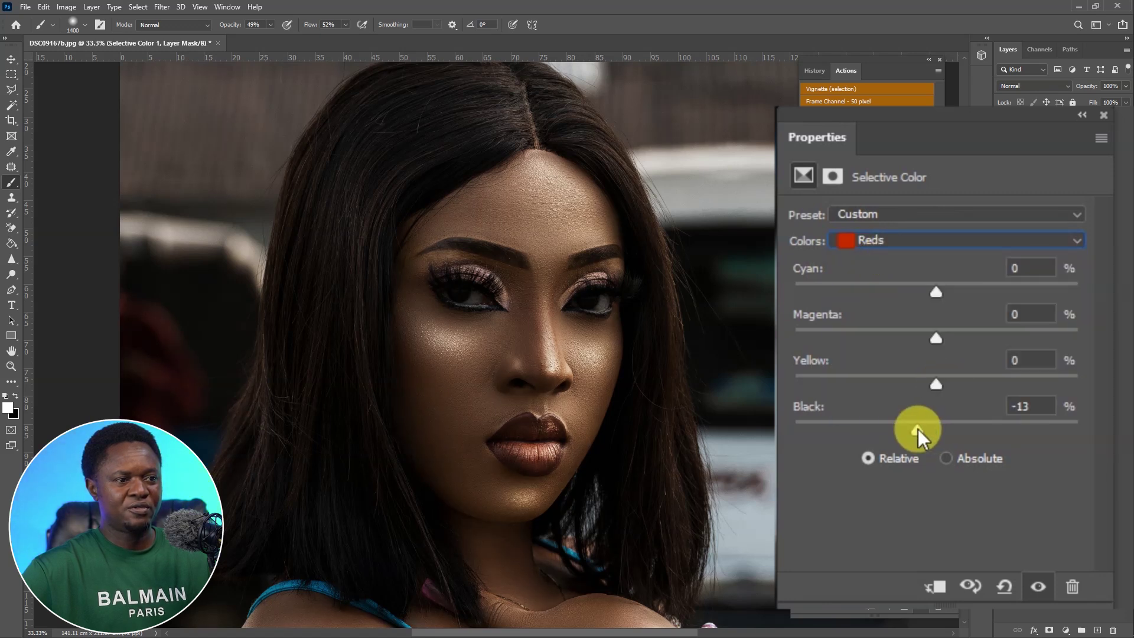
{"action": "left_click_drag", "start_coordinate": [918, 429], "coordinate": [929, 425]}
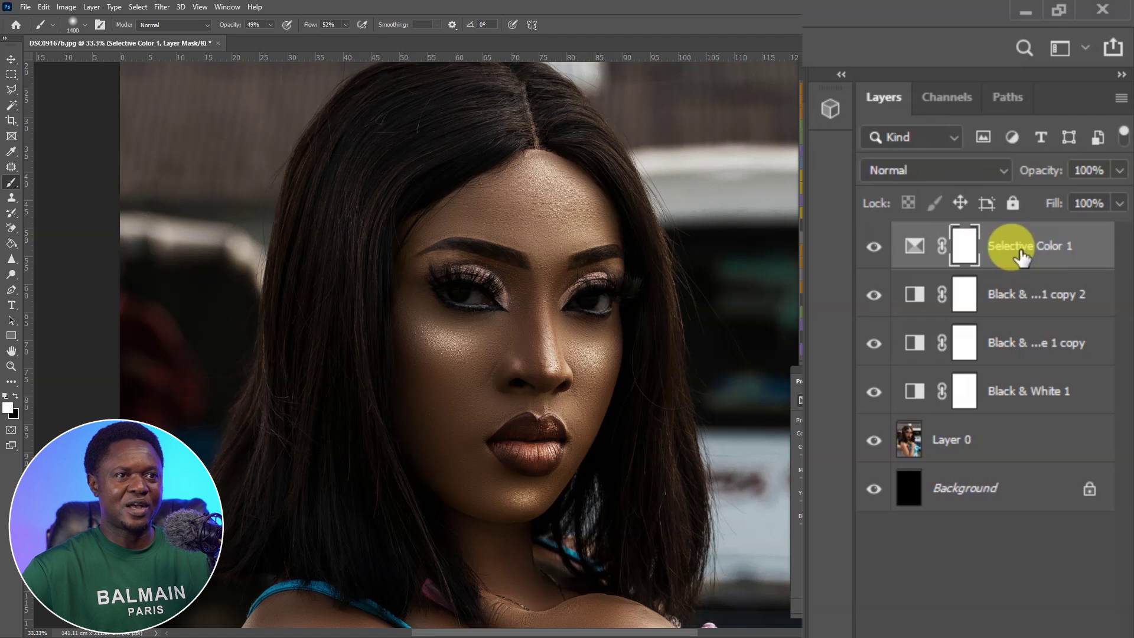
{"action": "left_click", "coordinate": [999, 623]}
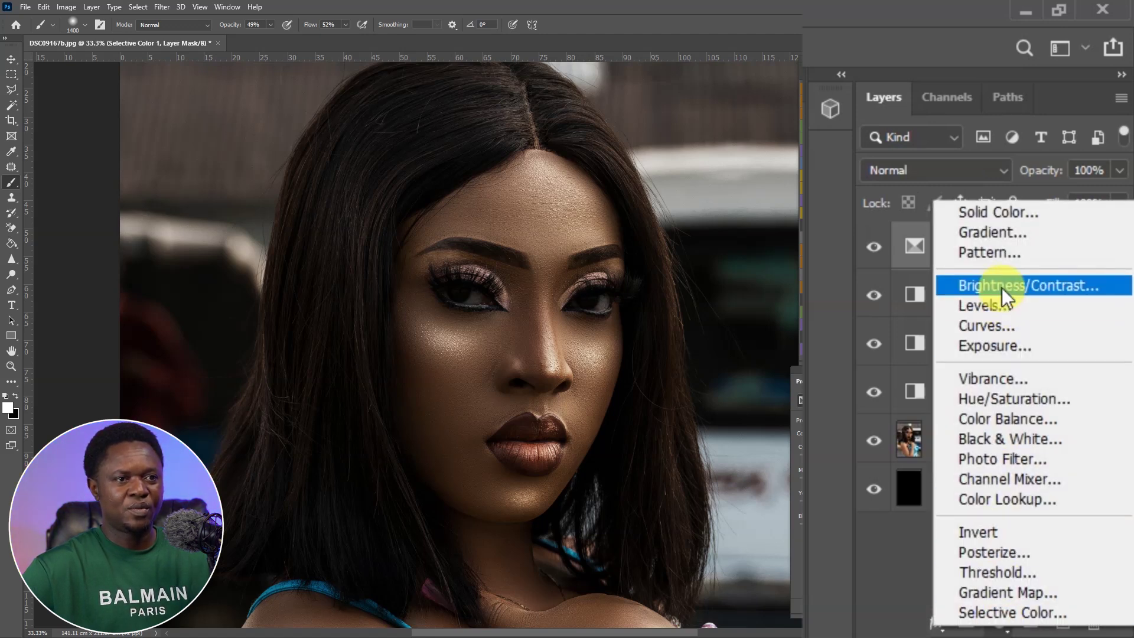
Add a Brightness/Contrast layer with Brightness 4 and Contrast 14, checking the skin up close
{"action": "left_click", "coordinate": [1002, 289]}
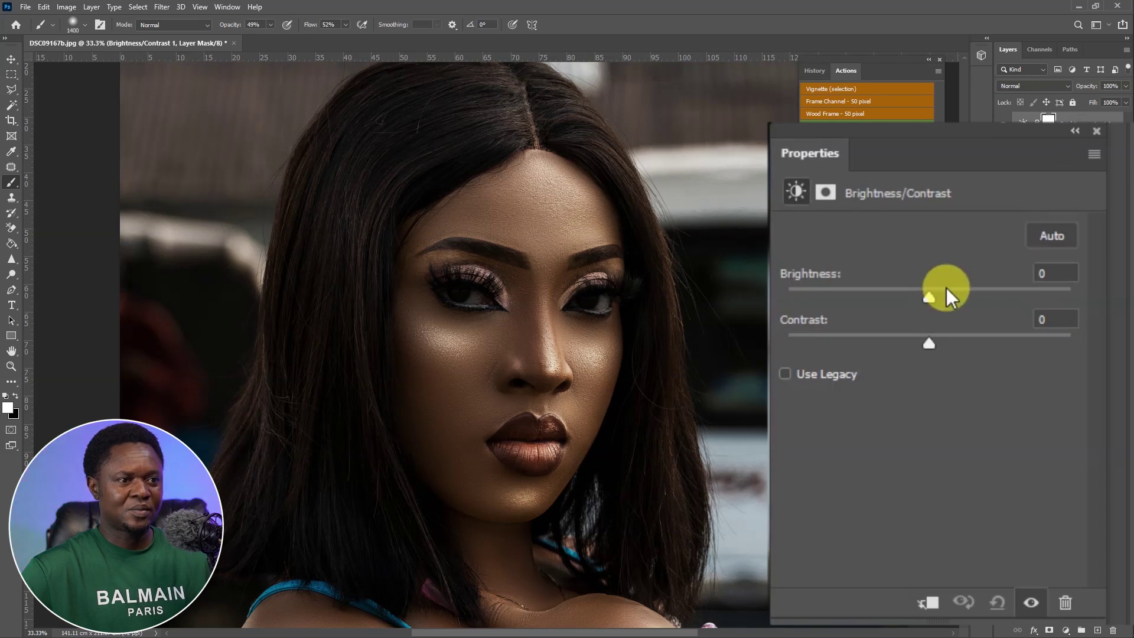
{"action": "left_click_drag", "start_coordinate": [931, 292], "coordinate": [944, 292]}
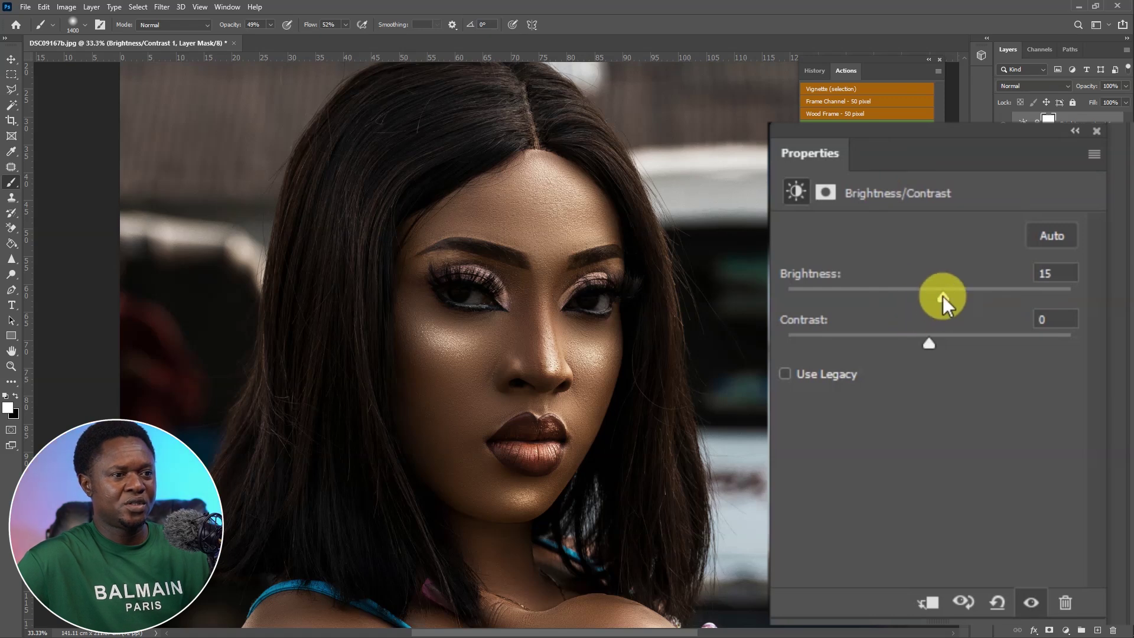
{"action": "mouse_move", "coordinate": [942, 296]}
{"action": "left_mouse_down"}
{"action": "mouse_move", "coordinate": [956, 293]}
{"action": "mouse_move", "coordinate": [930, 285]}
{"action": "mouse_move", "coordinate": [1062, 285]}
{"action": "mouse_move", "coordinate": [908, 293]}
{"action": "mouse_move", "coordinate": [962, 288]}
{"action": "mouse_move", "coordinate": [933, 289]}
{"action": "left_mouse_up"}
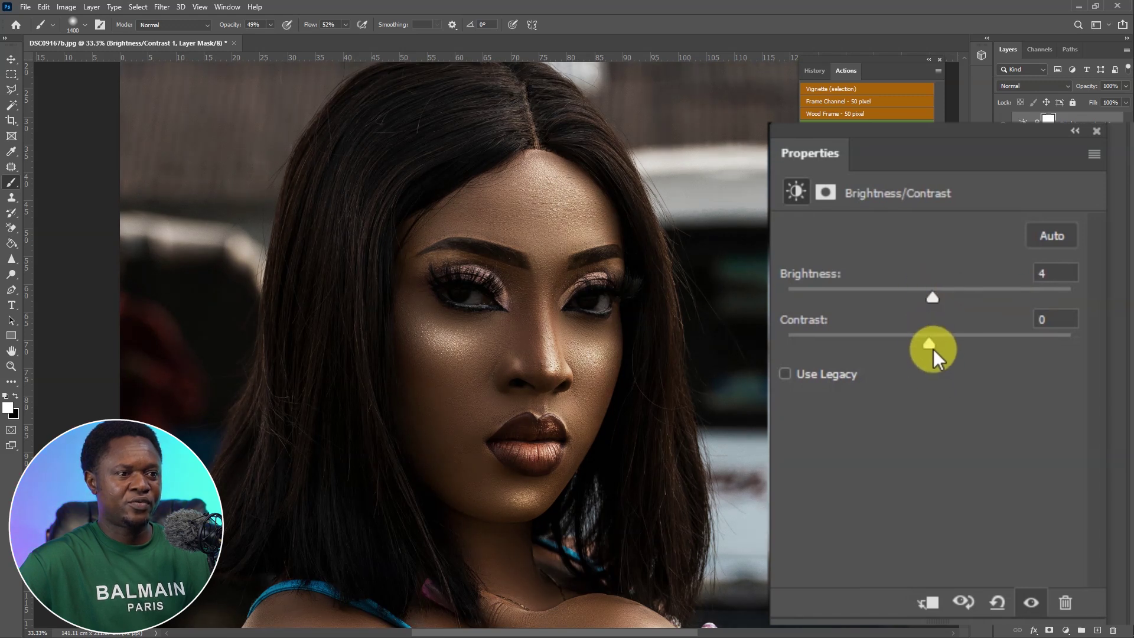
{"action": "left_click_drag", "start_coordinate": [930, 345], "coordinate": [950, 341]}
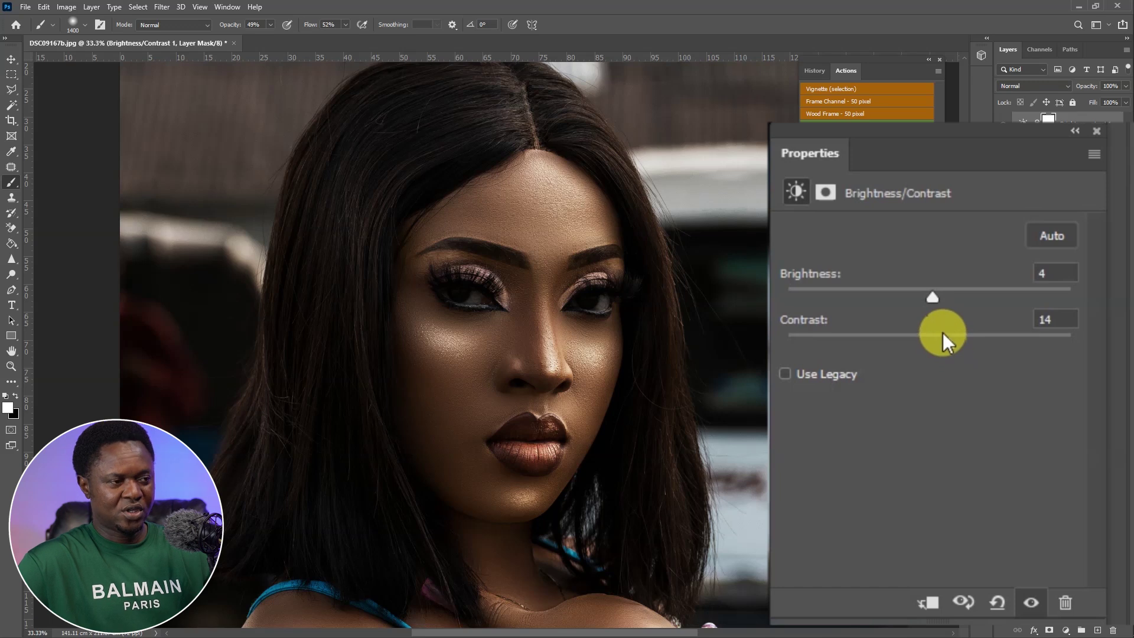
{"action": "key", "text": "ctrl+plus"}
{"action": "key", "text": "ctrl+minus"}
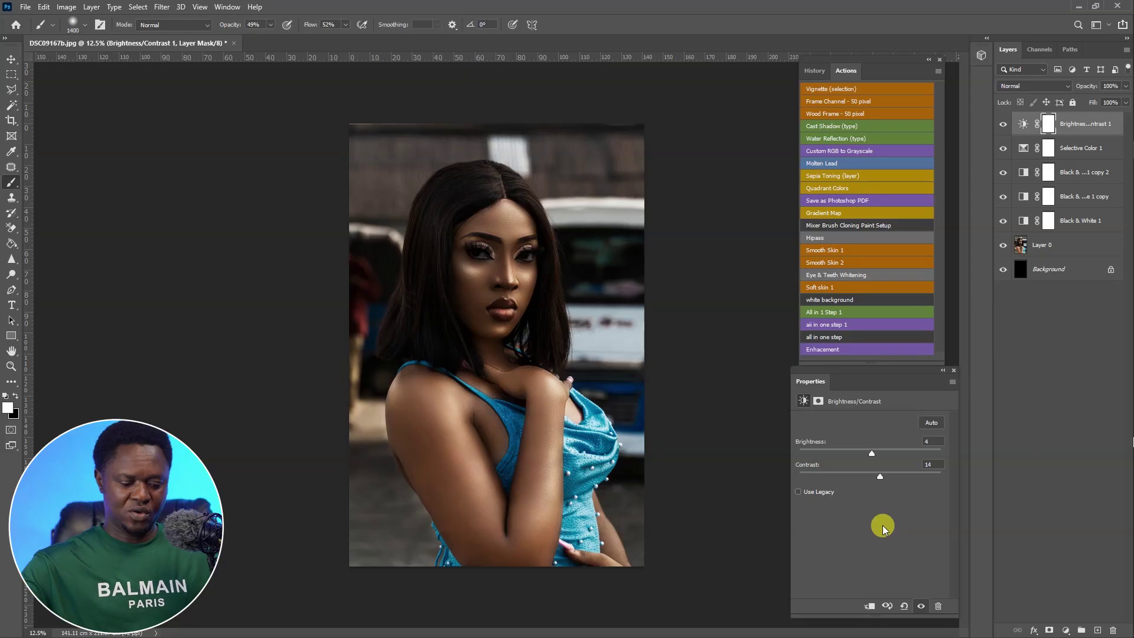
{"action": "key", "text": "ctrl+plus"}
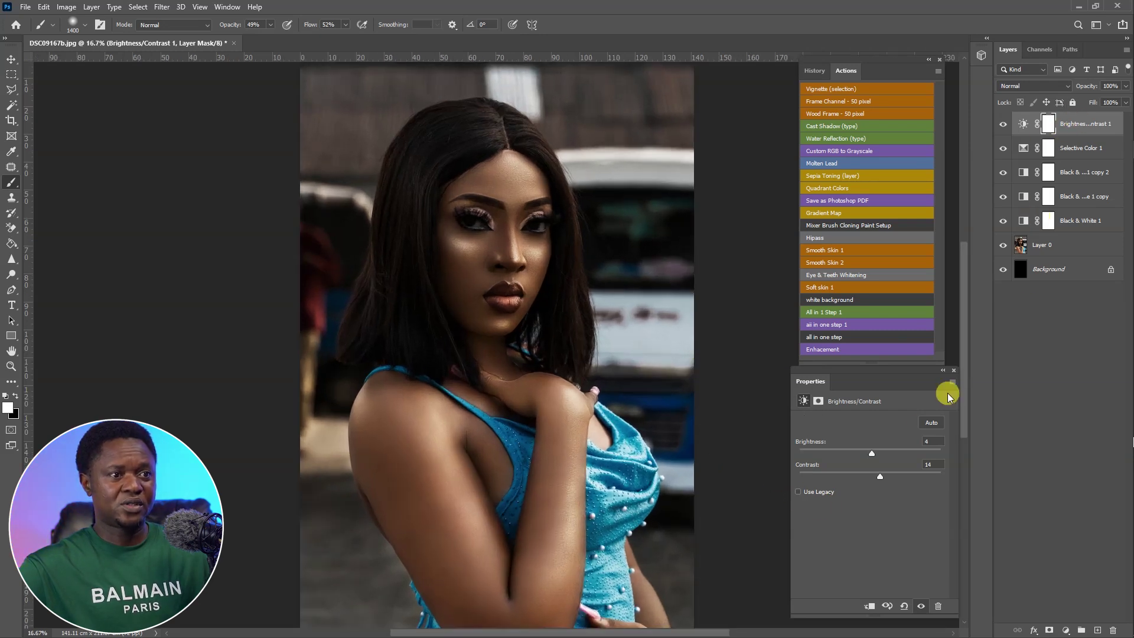
Change Brightness/Contrast 1 to Brightness 9 and Contrast 19, then inspect the lips and shoulder
{"action": "left_click_drag", "start_coordinate": [873, 451], "coordinate": [872, 453]}
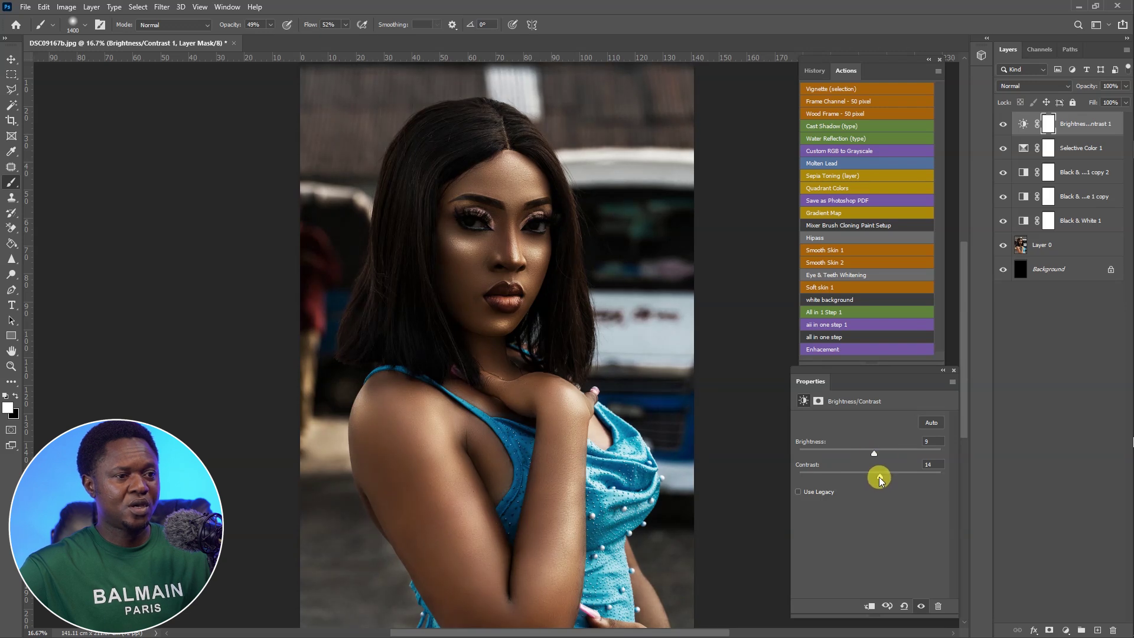
{"action": "left_click_drag", "start_coordinate": [888, 476], "coordinate": [884, 477]}
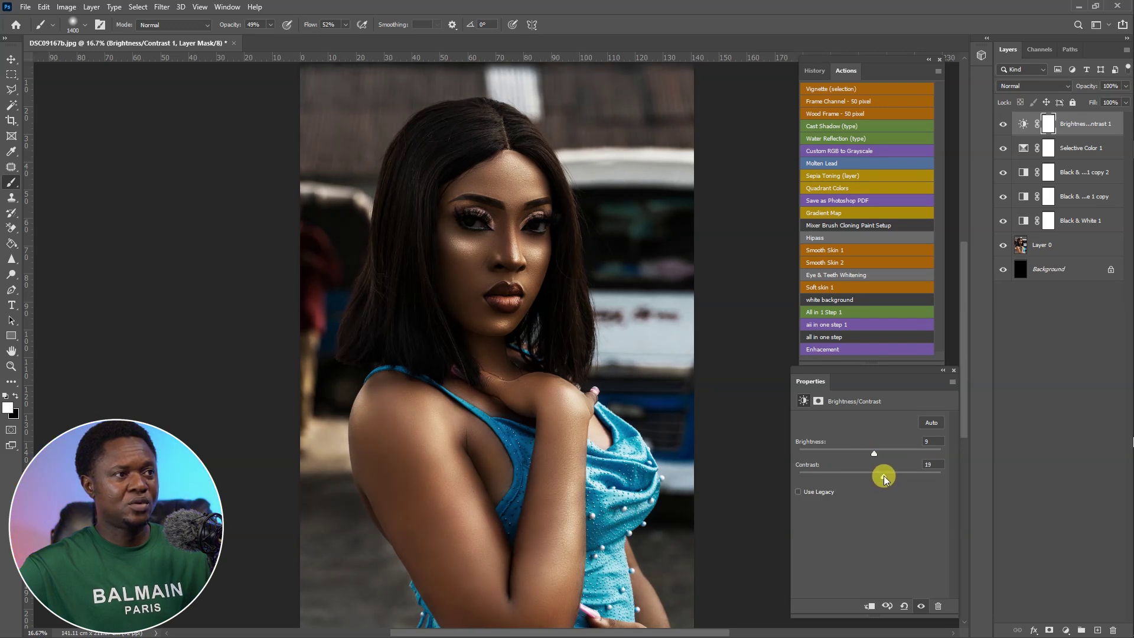
{"action": "key", "text": "ctrl+plus"}
{"action": "key", "text": "ctrl+plus"}
{"action": "key", "text": "ctrl+plus"}
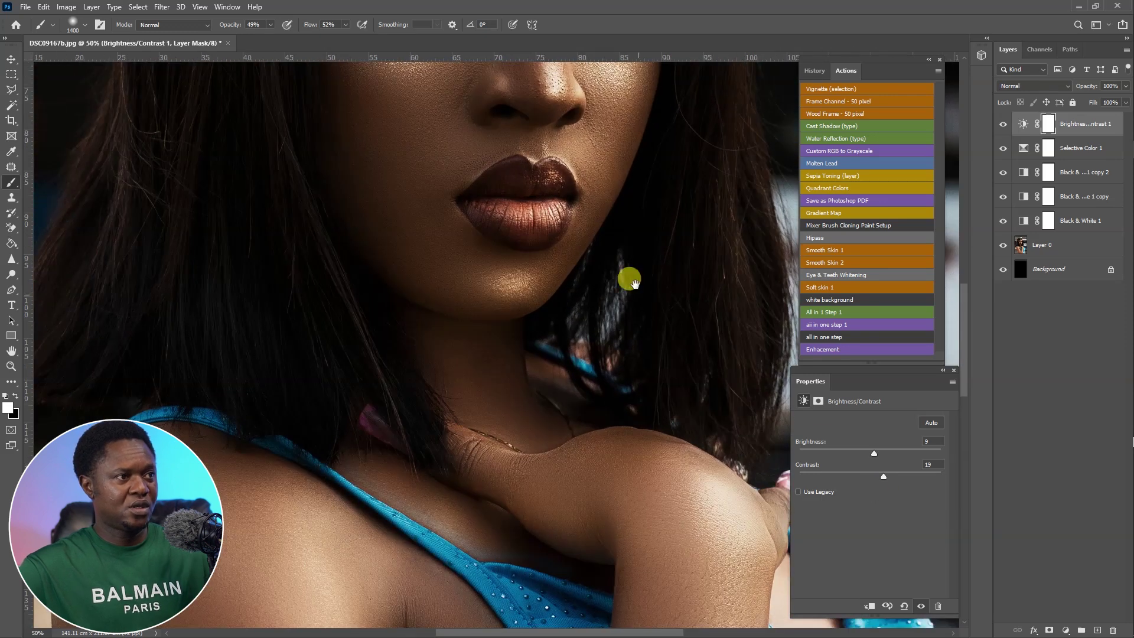
{"action": "left_click_drag", "start_coordinate": [628, 273], "coordinate": [615, 459]}
{"action": "key", "text": "ctrl+minus"}
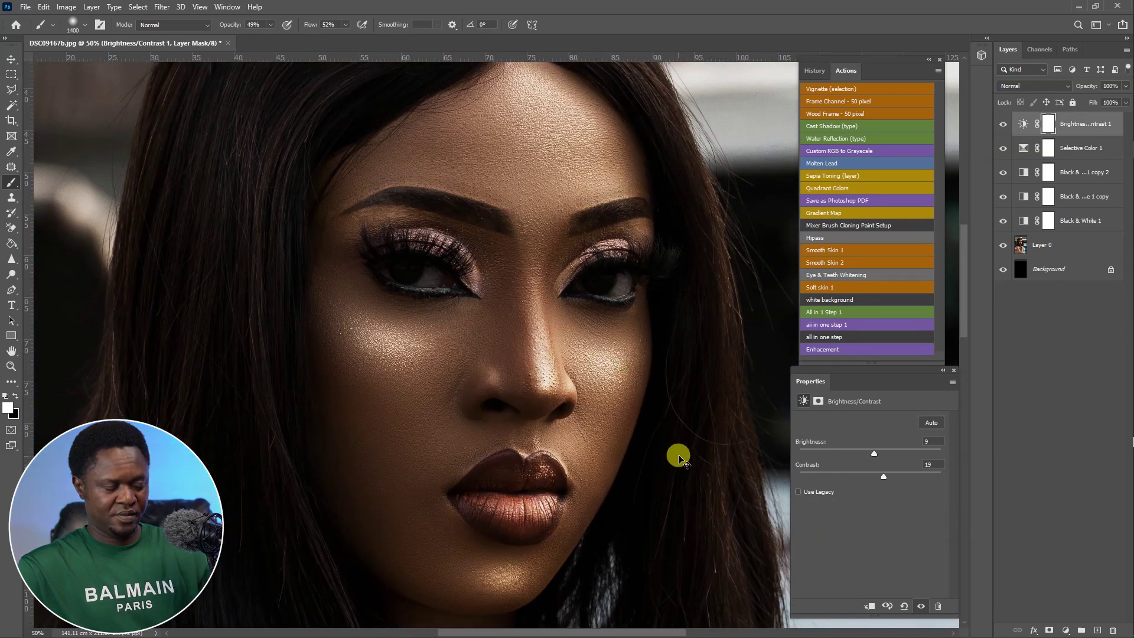
{"action": "scroll", "coordinate": [625, 410], "scroll_direction": "up", "scroll_amount": 1}
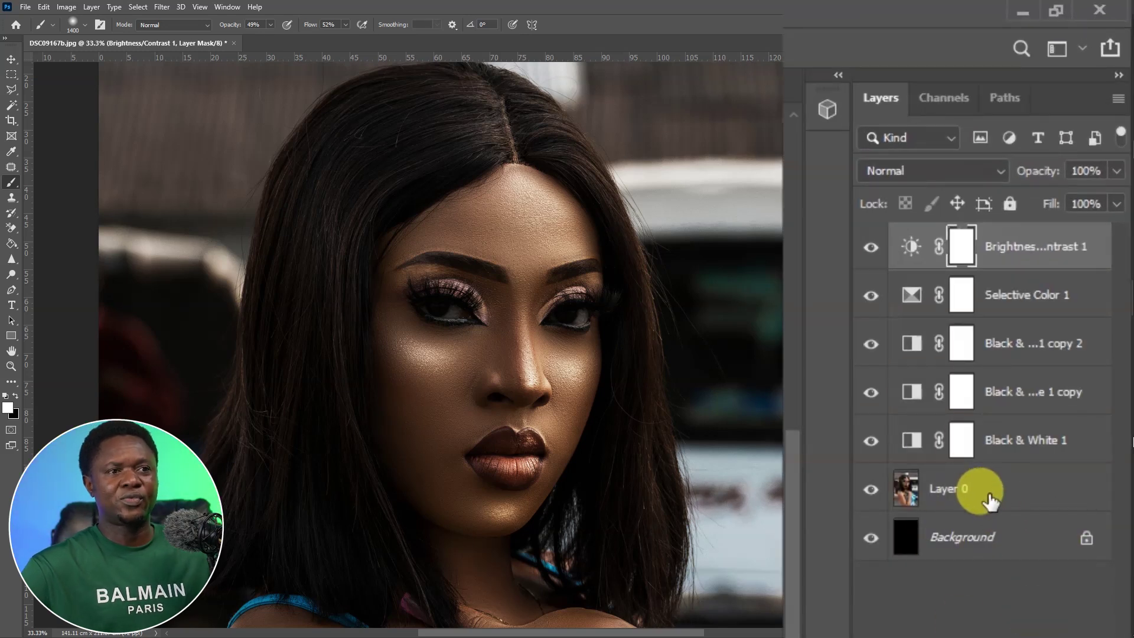
Delete the Layer 0 portrait layer, leaving the adjustments over the black Background
{"action": "left_click", "coordinate": [963, 495]}
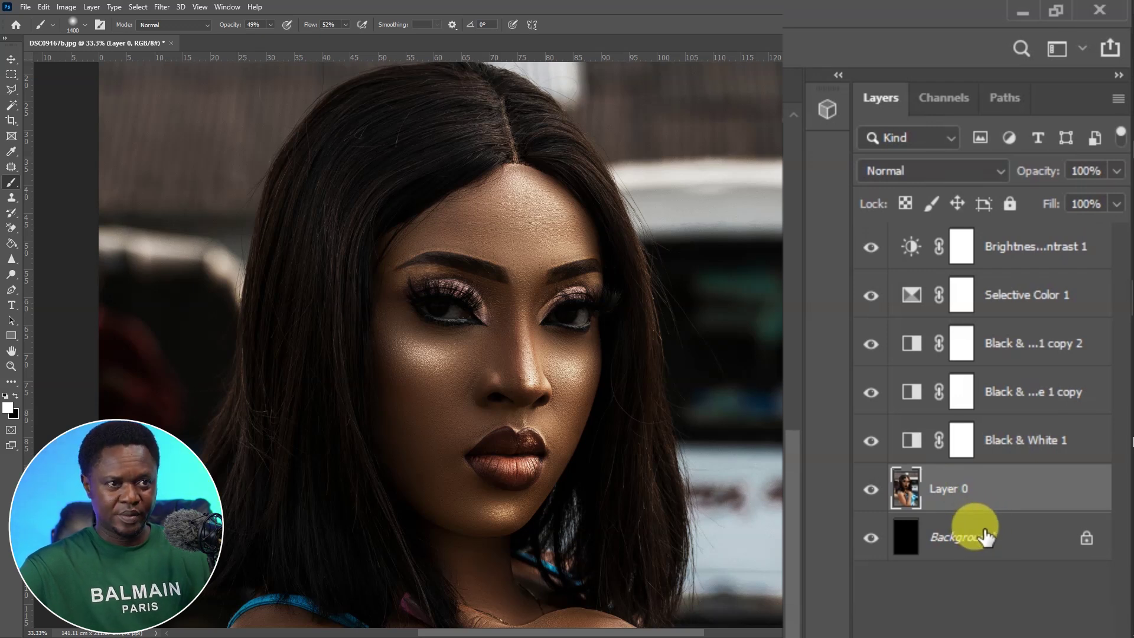
{"action": "key", "text": "Delete"}
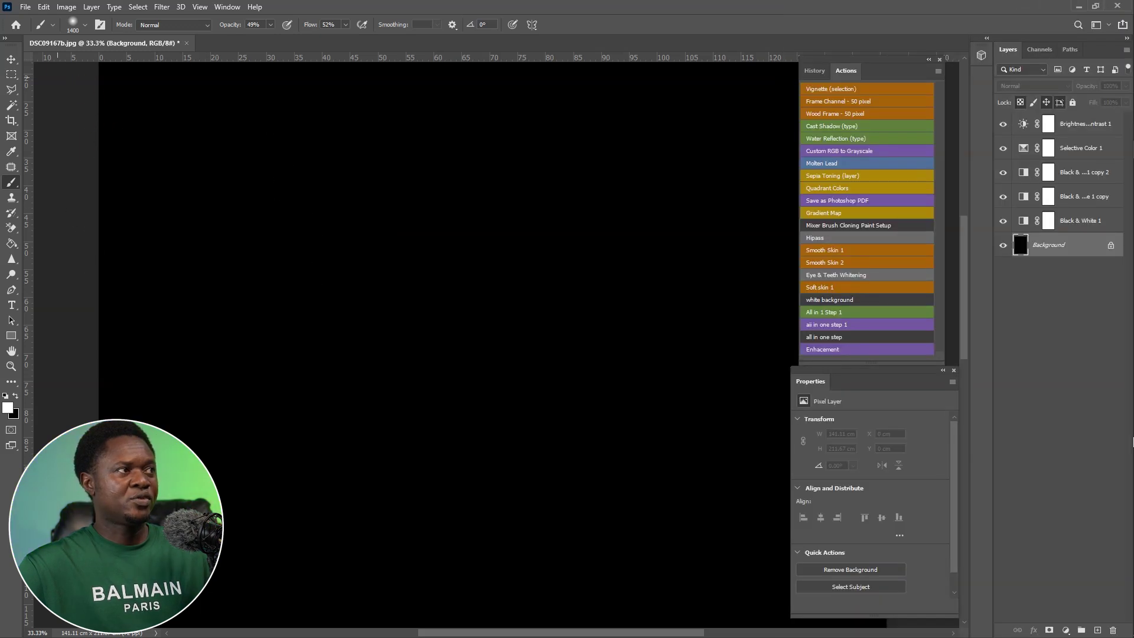
{"action": "left_click", "coordinate": [25, 7]}
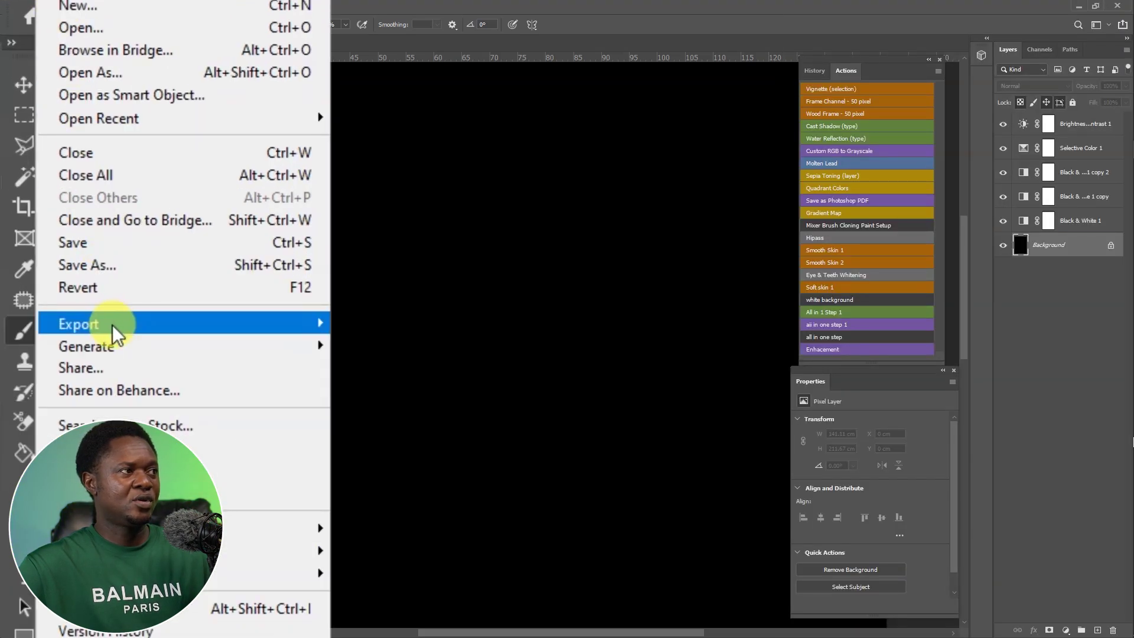
Start a Color Lookup Tables export and set its description to 'melanin'
{"action": "left_click", "coordinate": [113, 325]}
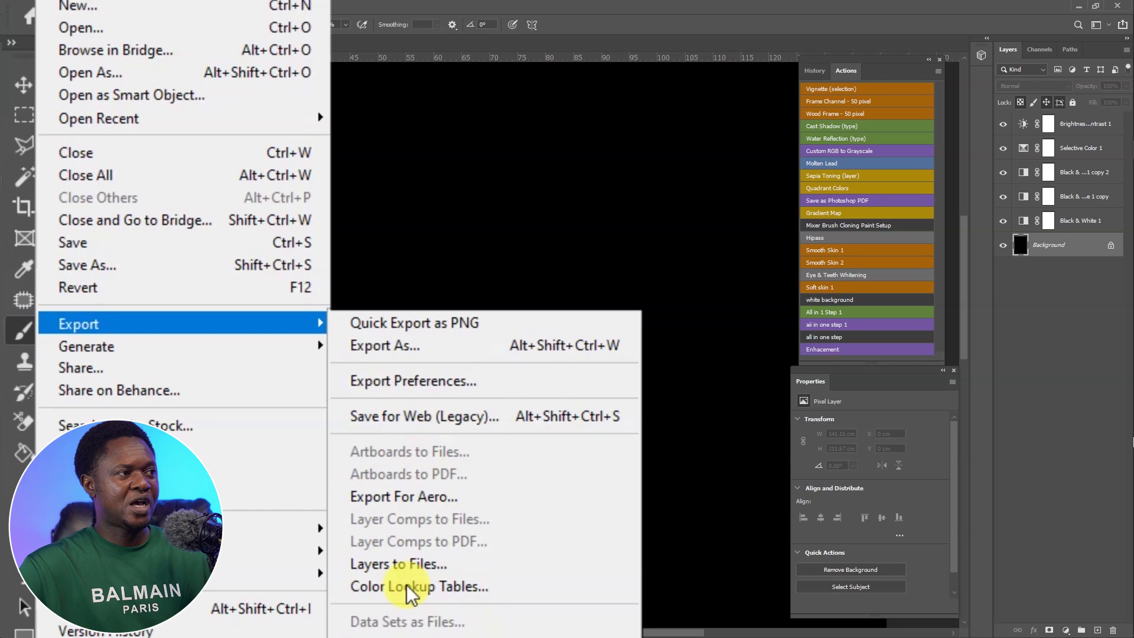
{"action": "left_click", "coordinate": [451, 590]}
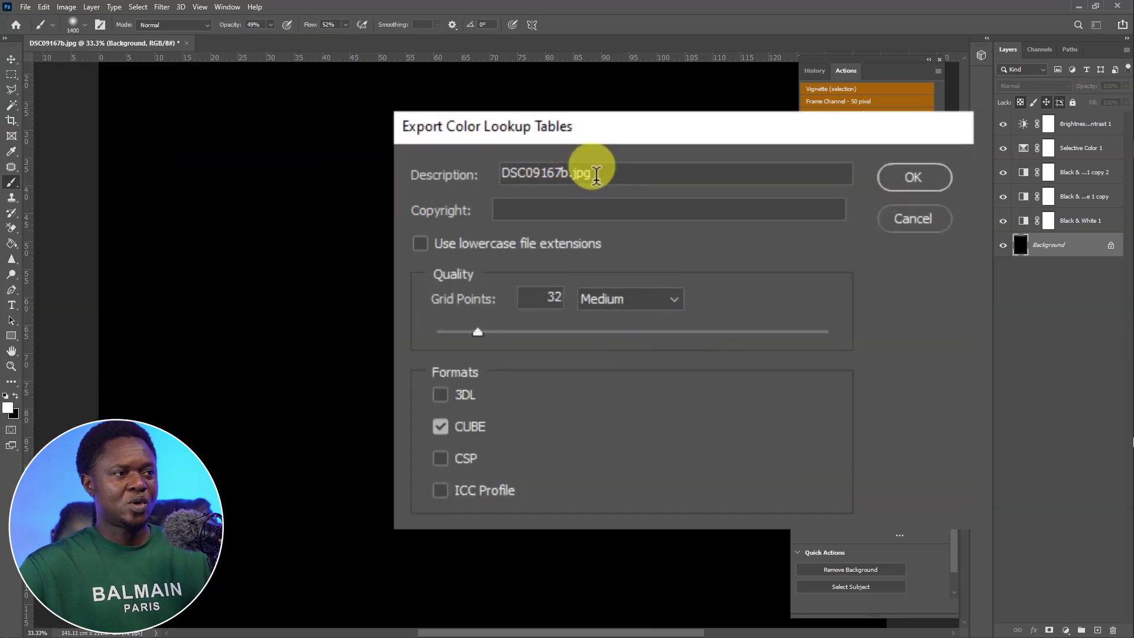
{"action": "left_click_drag", "start_coordinate": [607, 171], "coordinate": [473, 181]}
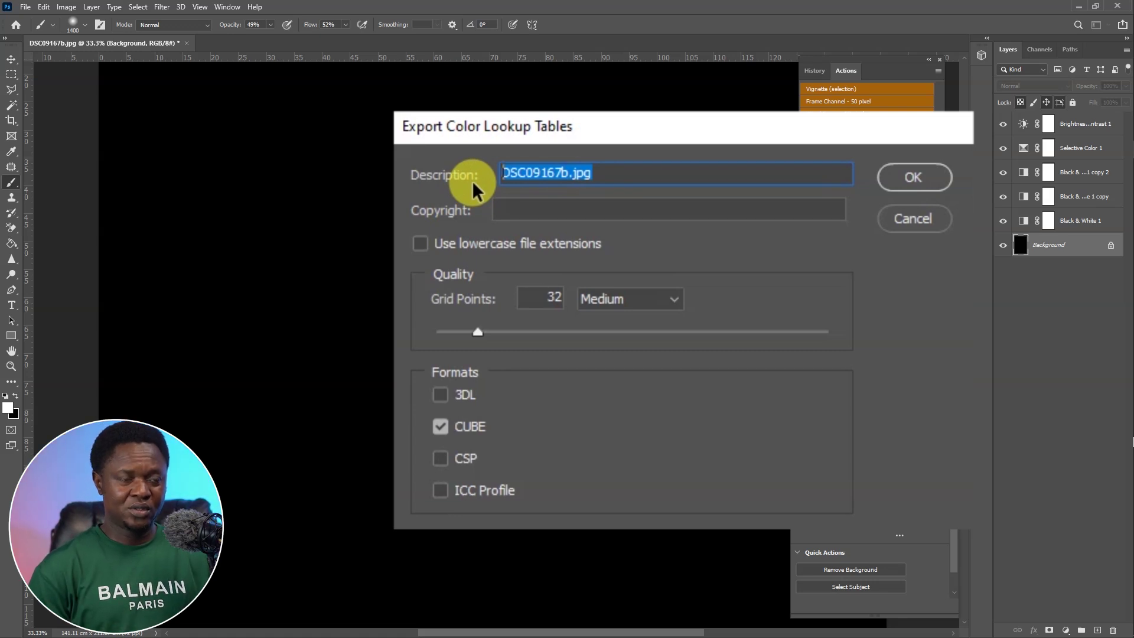
{"action": "type", "text": "m"}
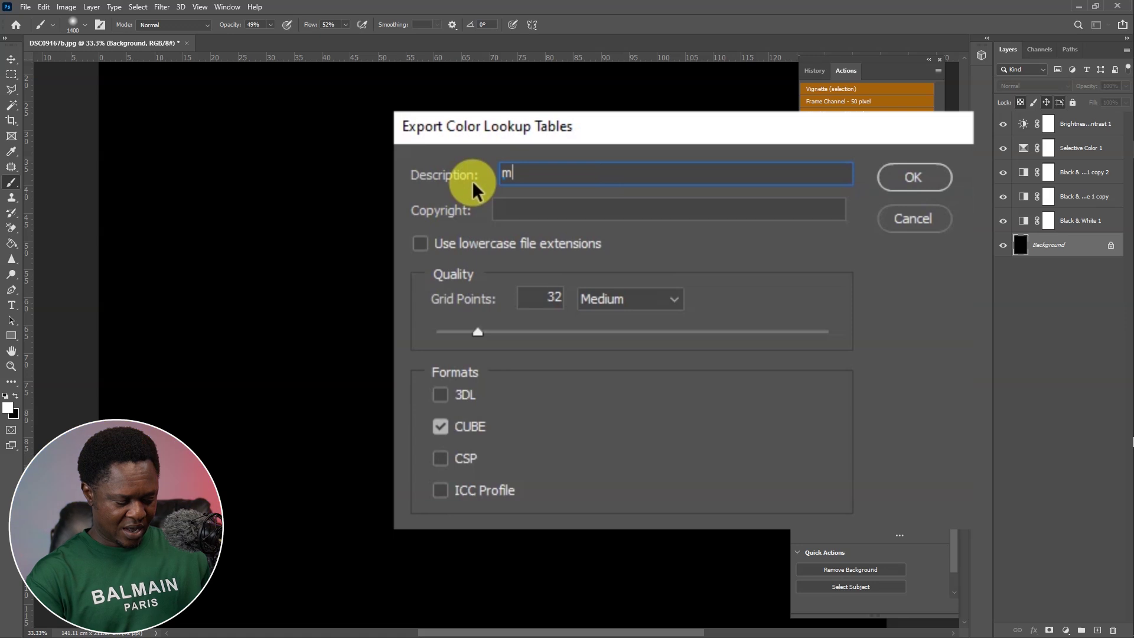
{"action": "type", "text": "elanin"}
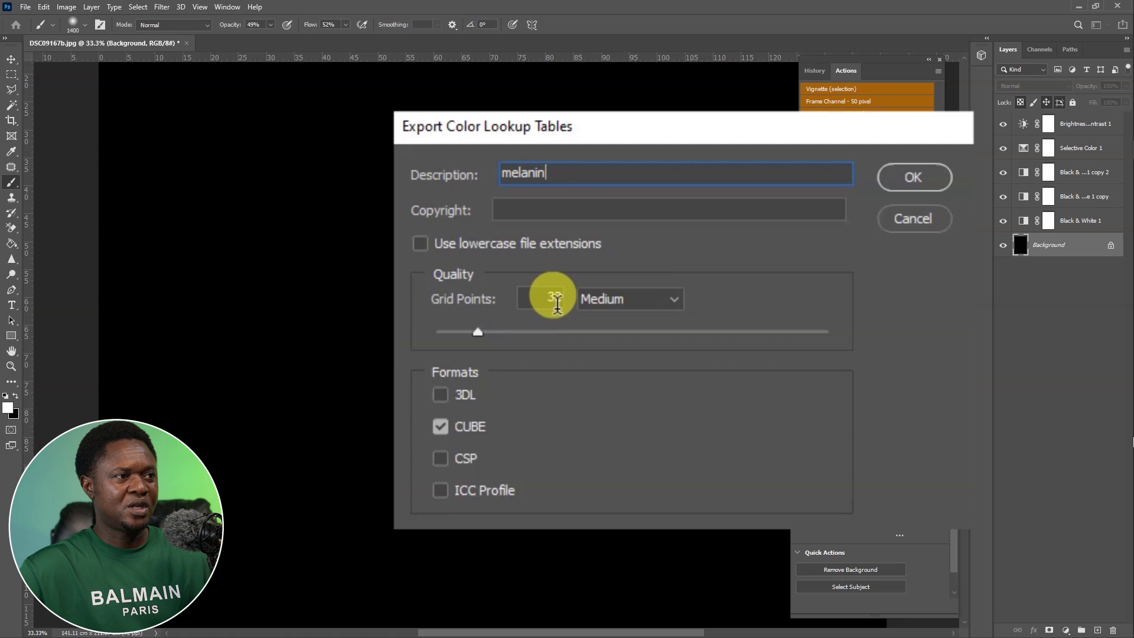
Set the lookup table quality to Medium after trying Poor and Low
{"action": "left_click", "coordinate": [635, 308]}
{"action": "left_click", "coordinate": [641, 306]}
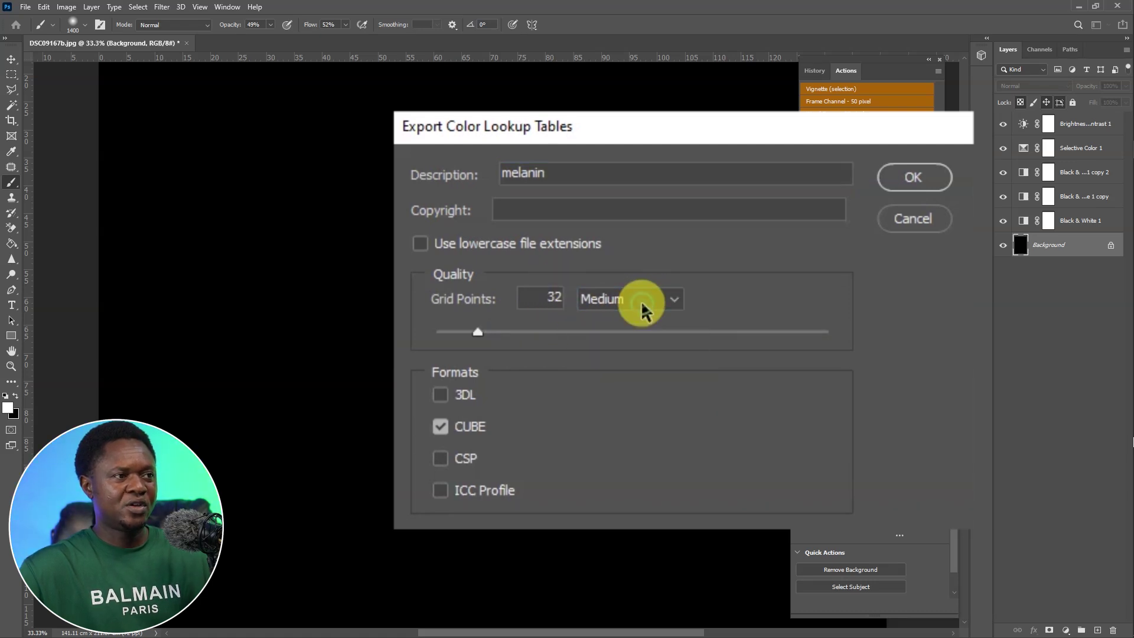
{"action": "left_click", "coordinate": [643, 308]}
{"action": "left_click", "coordinate": [601, 322]}
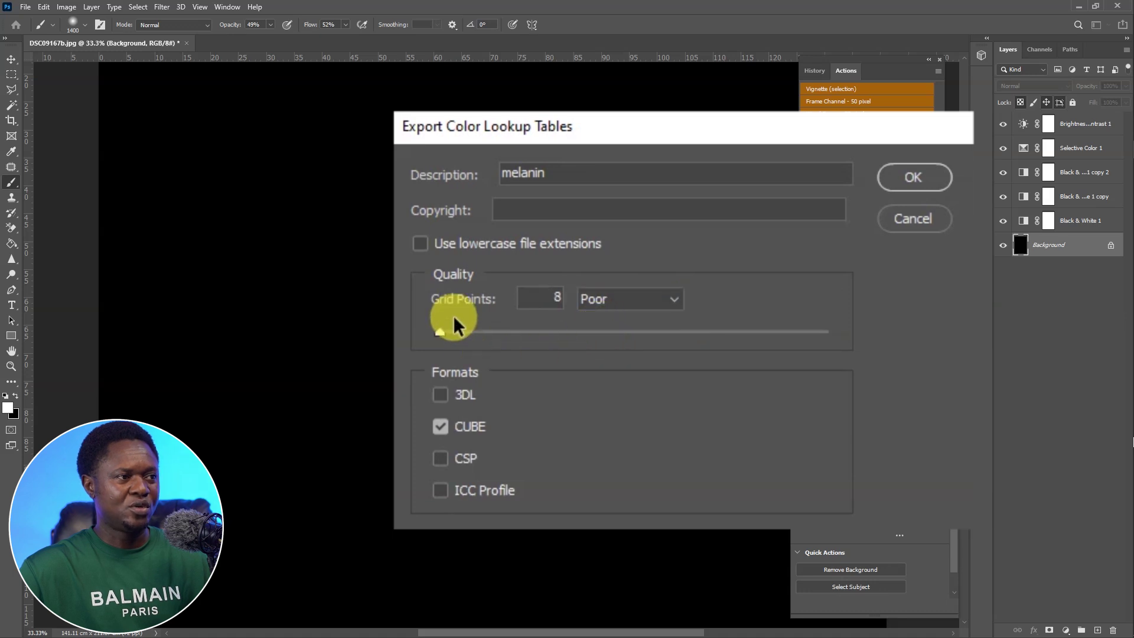
{"action": "left_click", "coordinate": [632, 297]}
{"action": "left_click", "coordinate": [607, 338]}
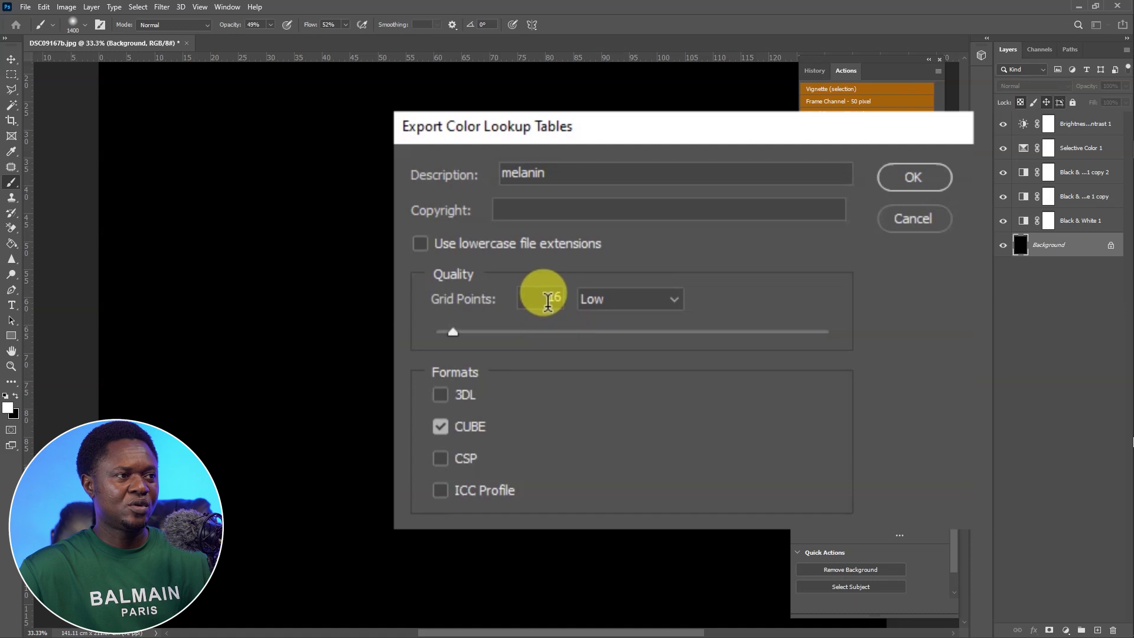
{"action": "left_click", "coordinate": [628, 299]}
{"action": "left_click", "coordinate": [608, 354]}
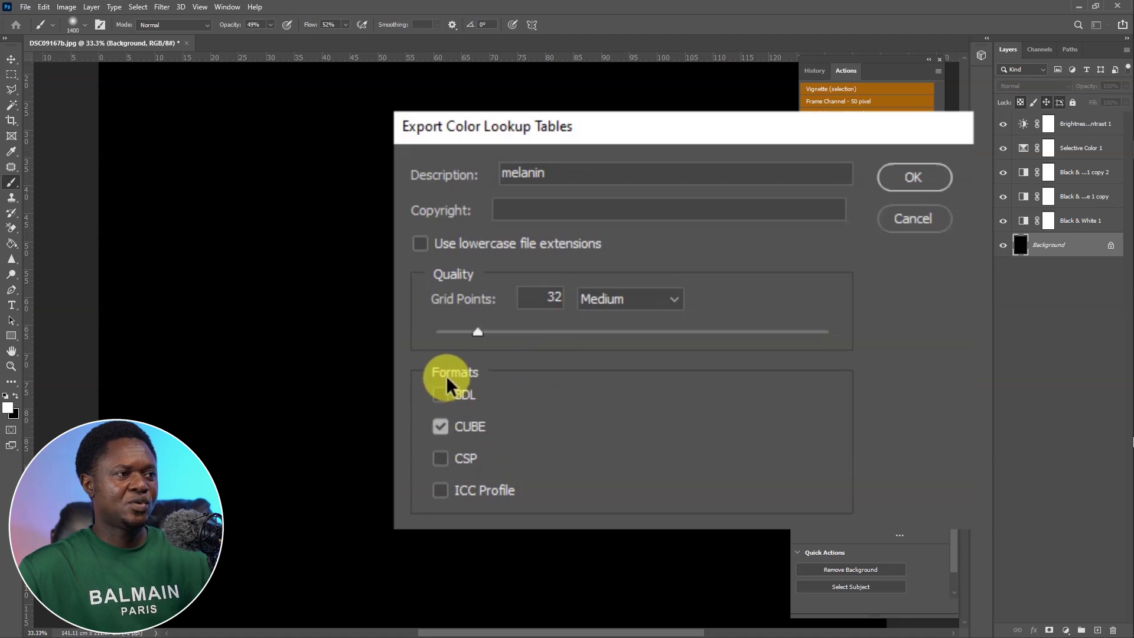
Leave only the CUBE format selected and confirm the export settings
{"action": "left_click", "coordinate": [441, 396]}
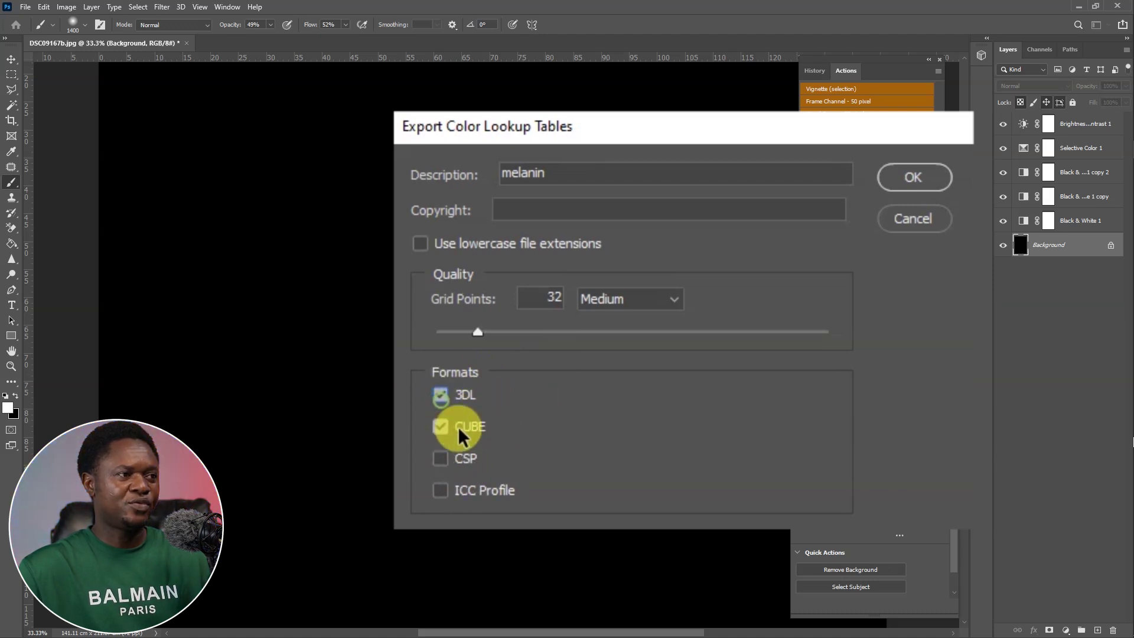
{"action": "left_click", "coordinate": [442, 458]}
{"action": "left_click", "coordinate": [442, 491]}
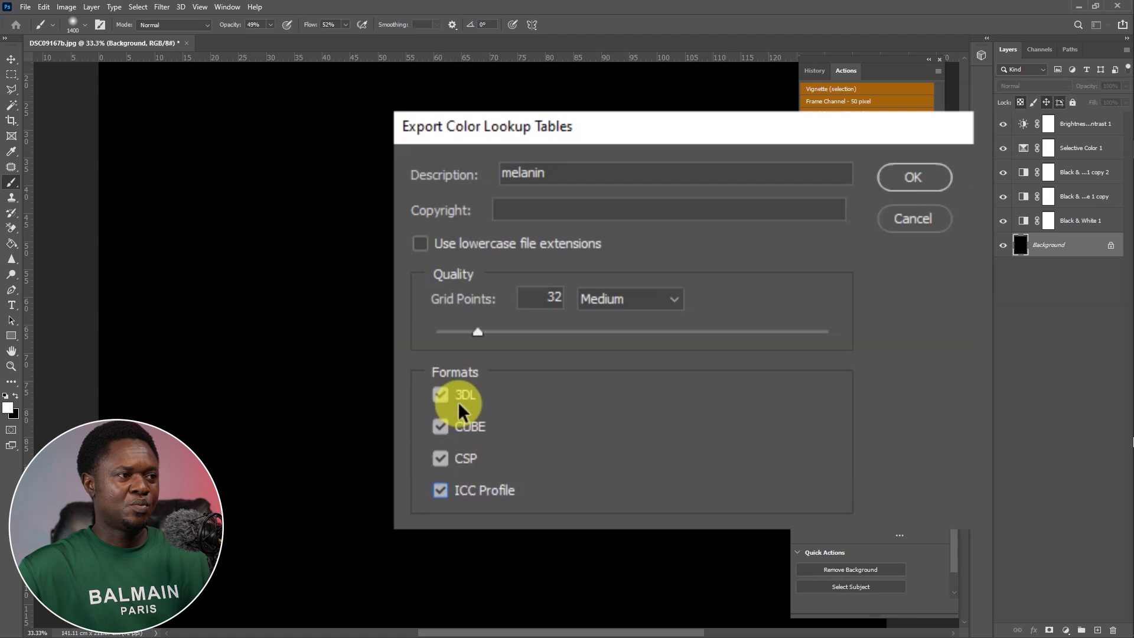
{"action": "left_click", "coordinate": [444, 394]}
{"action": "left_click", "coordinate": [441, 459]}
{"action": "left_click", "coordinate": [440, 490]}
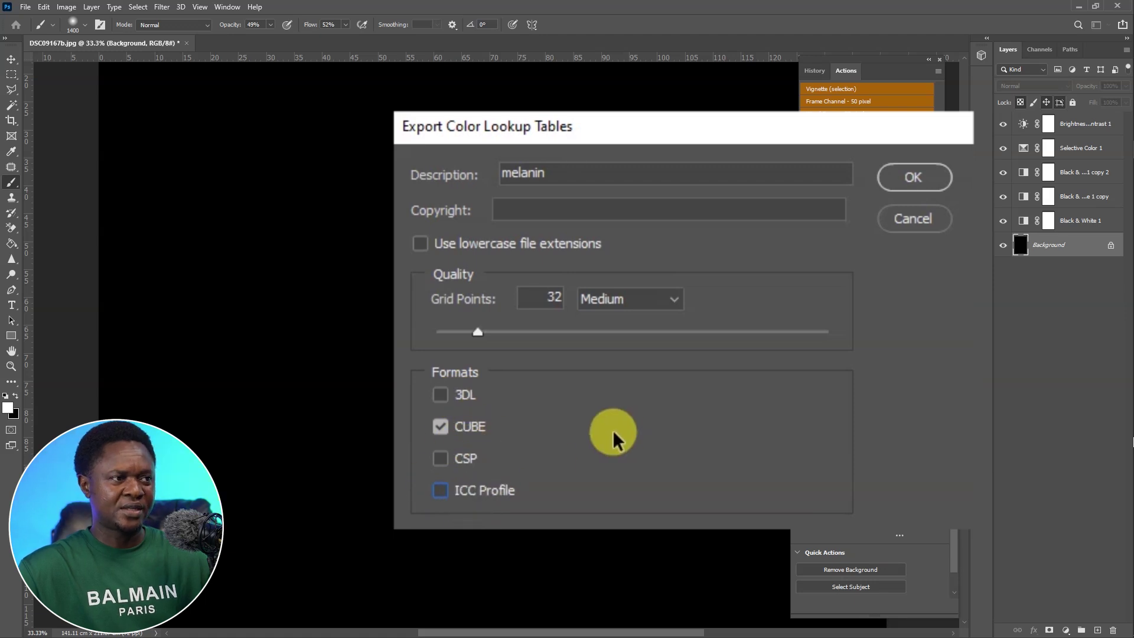
{"action": "left_click", "coordinate": [914, 176]}
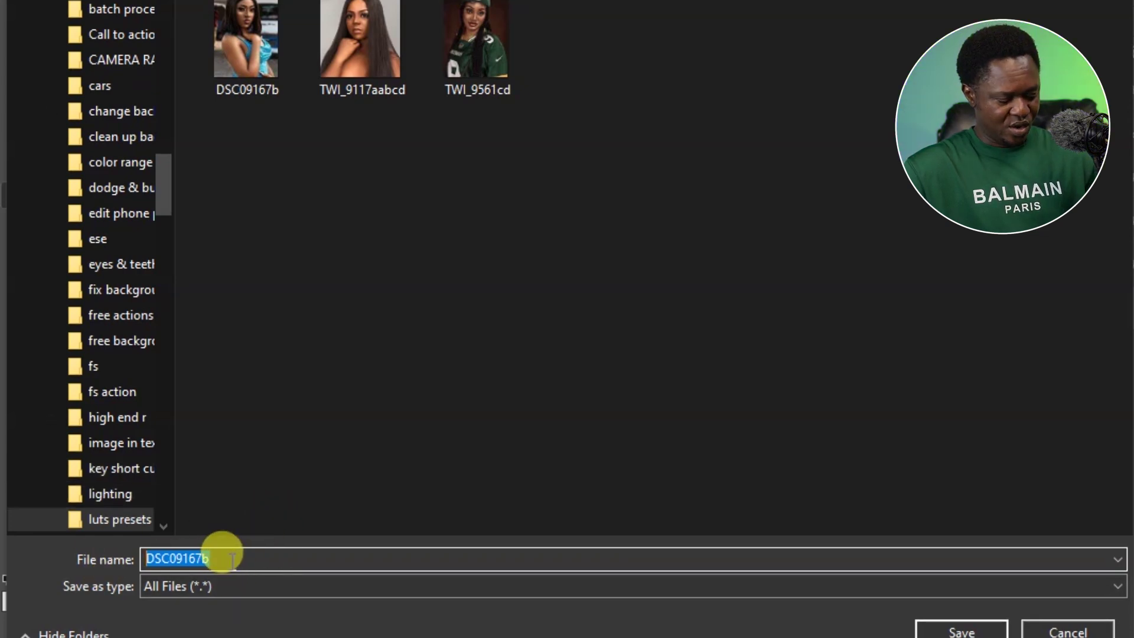
Name the lookup table 'melanin skin' and save it into the luts presets folder
{"action": "type", "text": "m"}
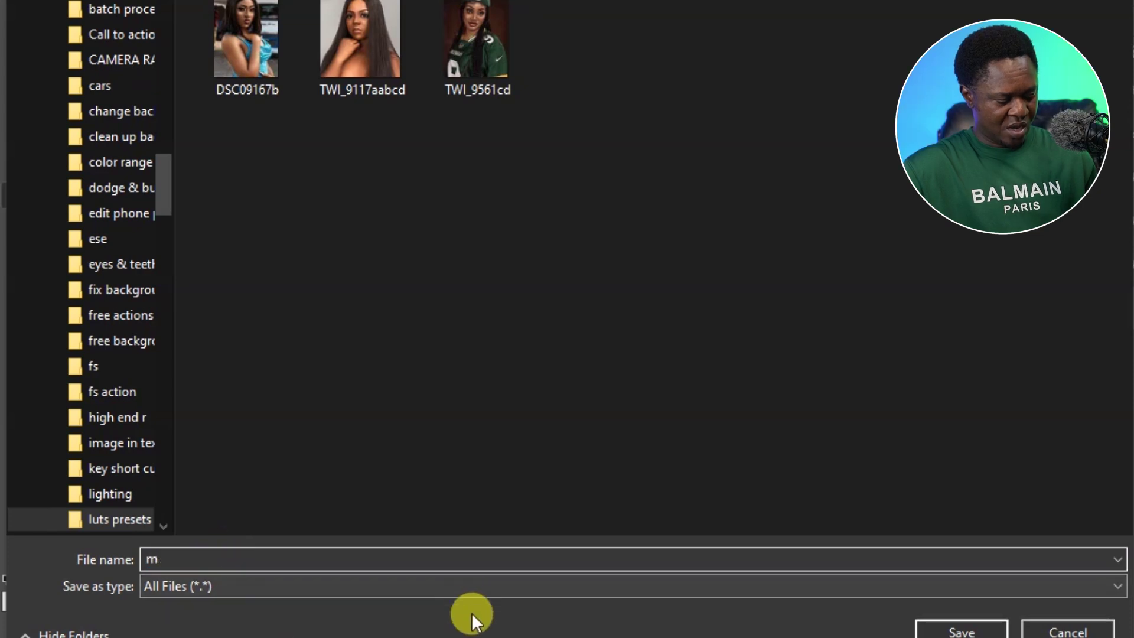
{"action": "type", "text": "elanin s"}
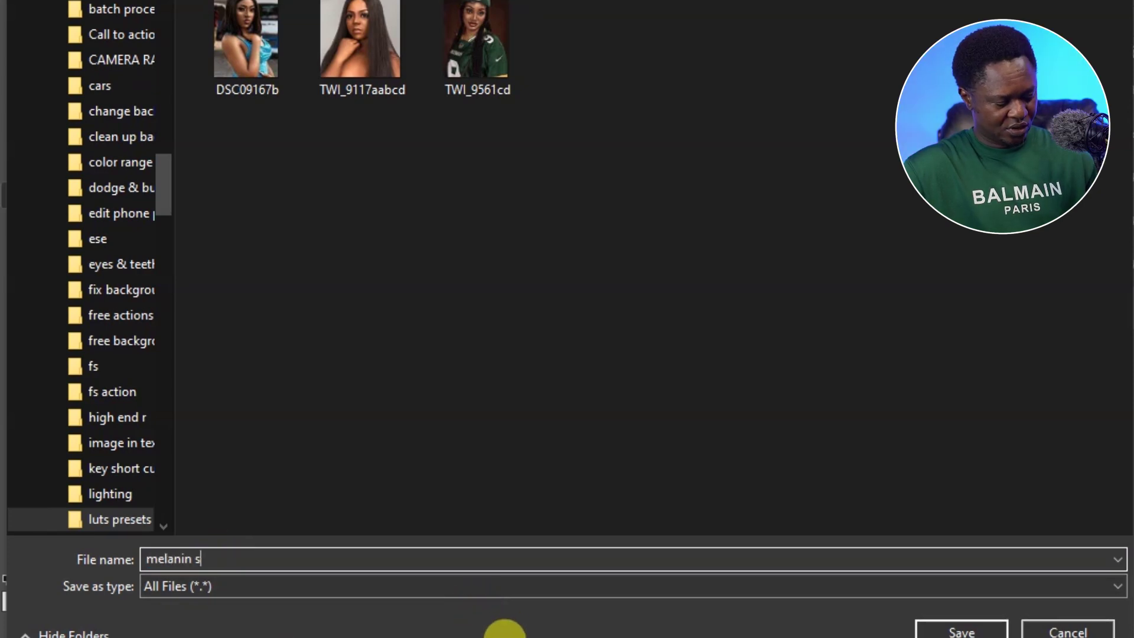
{"action": "type", "text": "kin"}
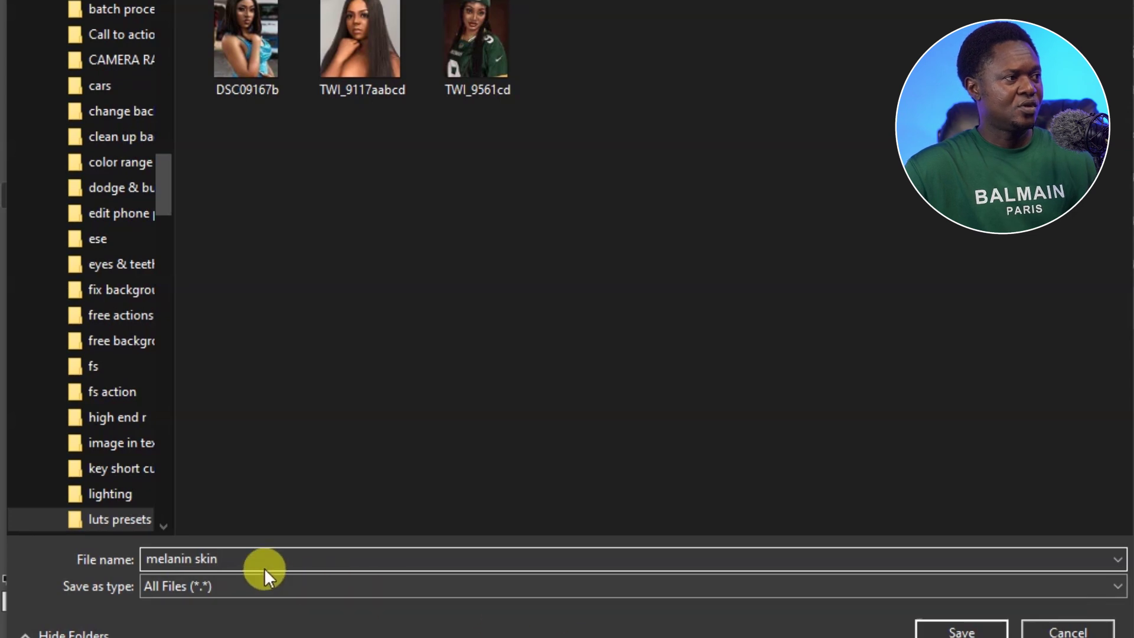
{"action": "left_click", "coordinate": [963, 631]}
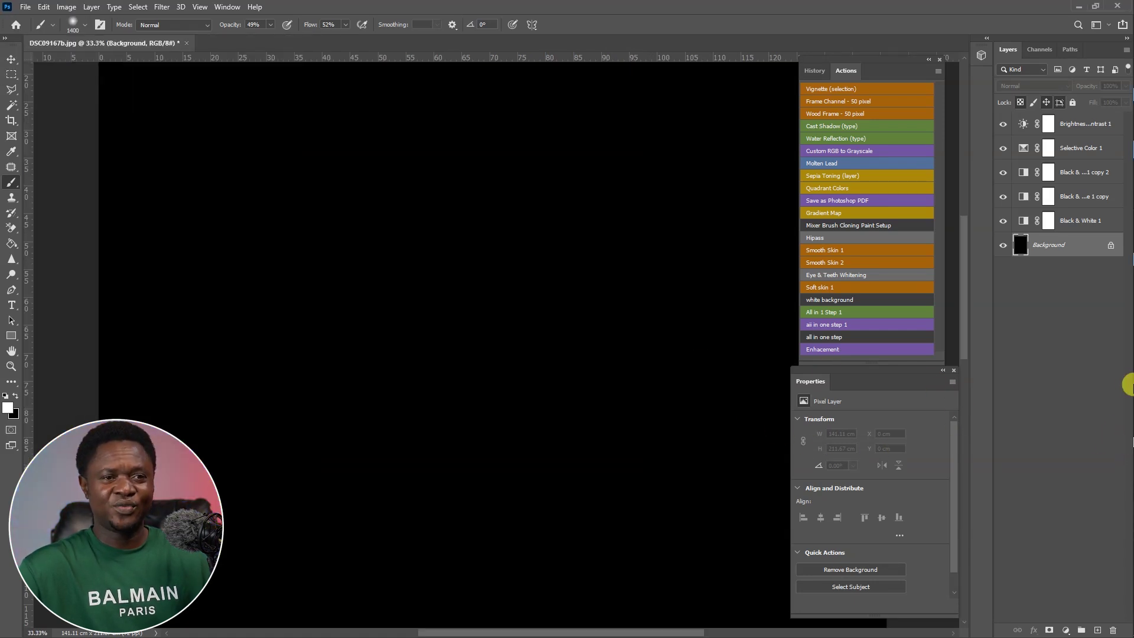
Select DSC09167b, TWI_9117aabcd and TWI_9561cd in the luts presets folder and drag them toward Photoshop
{"action": "left_click", "coordinate": [1083, 8]}
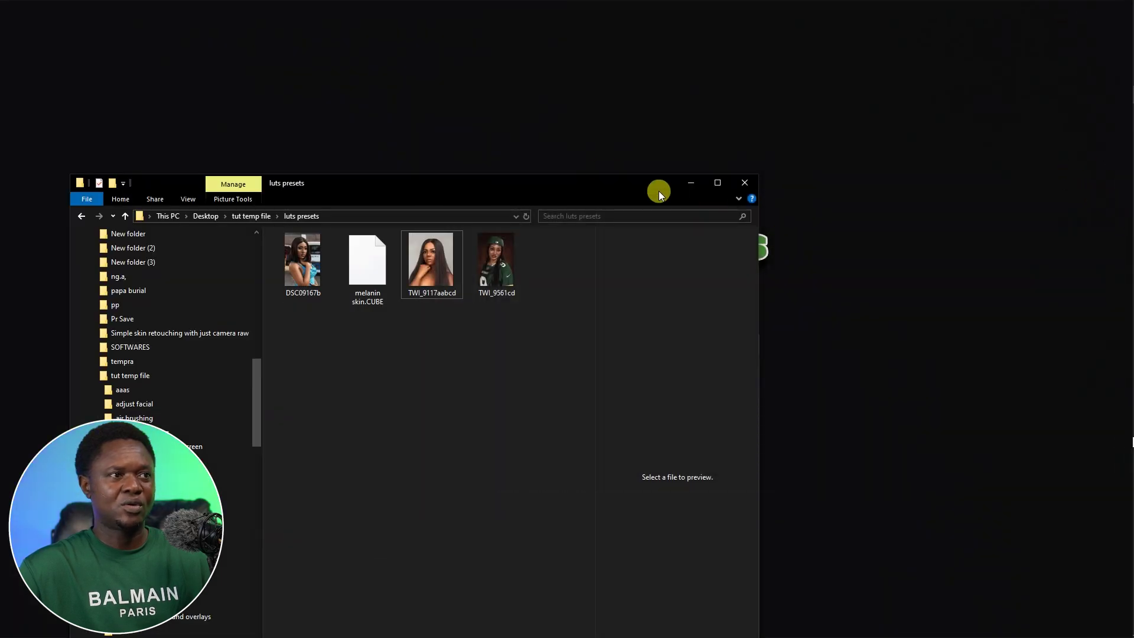
{"action": "left_click_drag", "start_coordinate": [600, 189], "coordinate": [846, 127]}
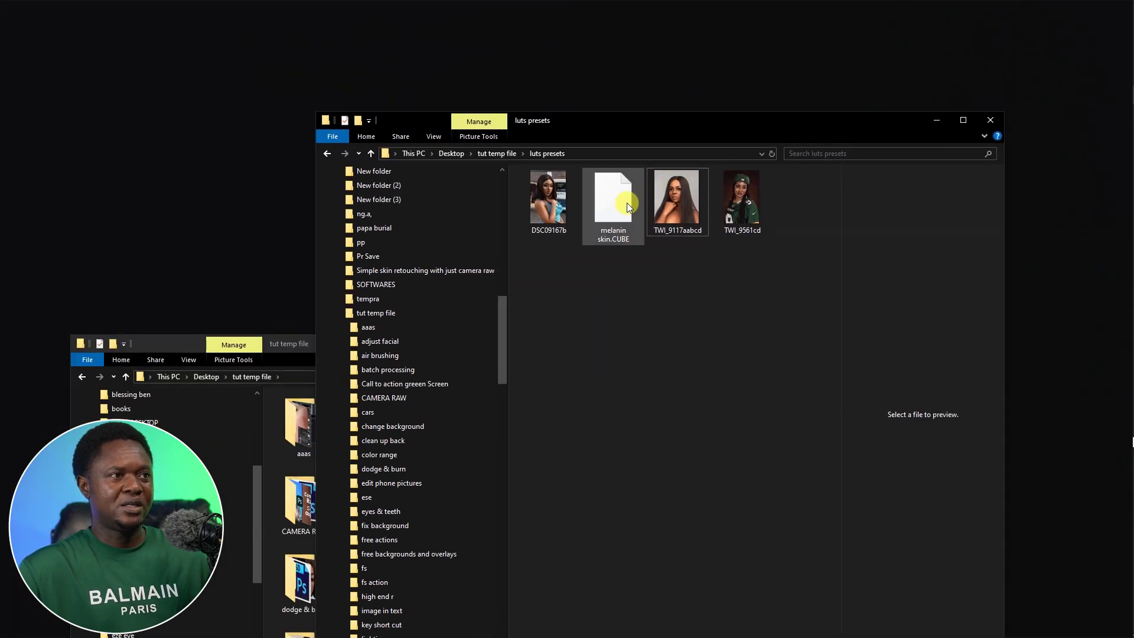
{"action": "left_click", "coordinate": [566, 210]}
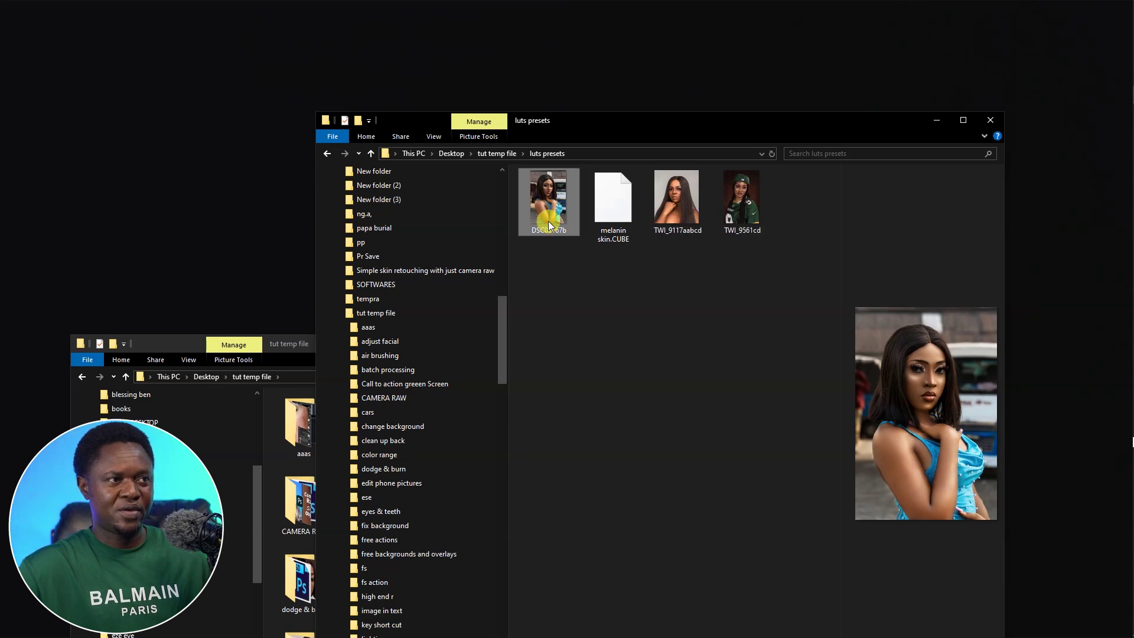
{"action": "left_click", "coordinate": [681, 209]}
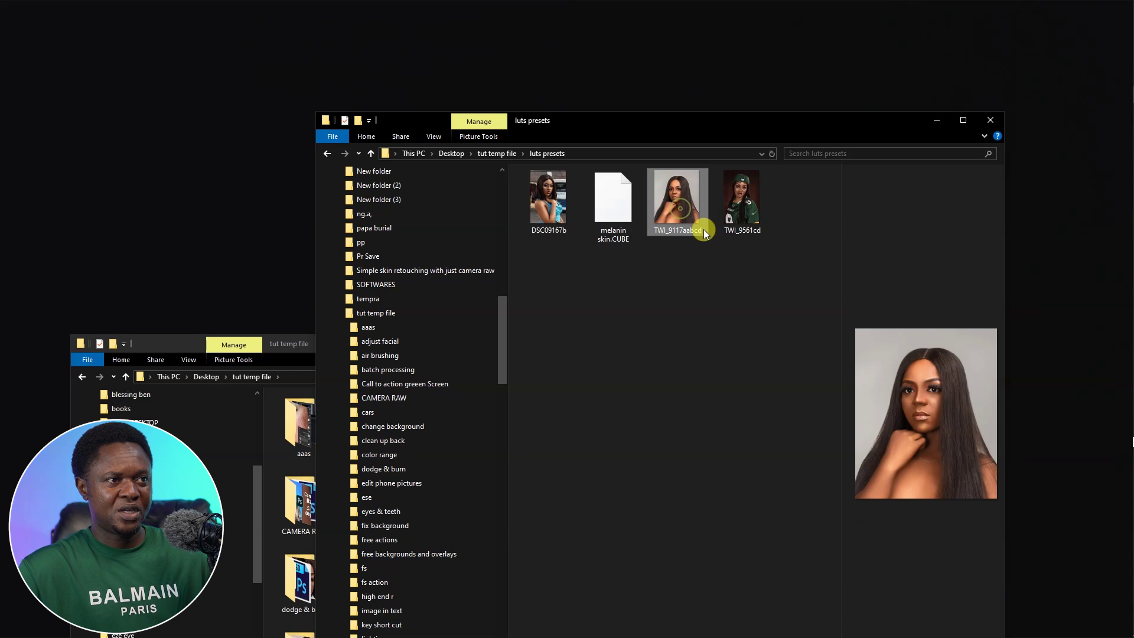
{"action": "left_click", "coordinate": [732, 203], "text": "ctrl"}
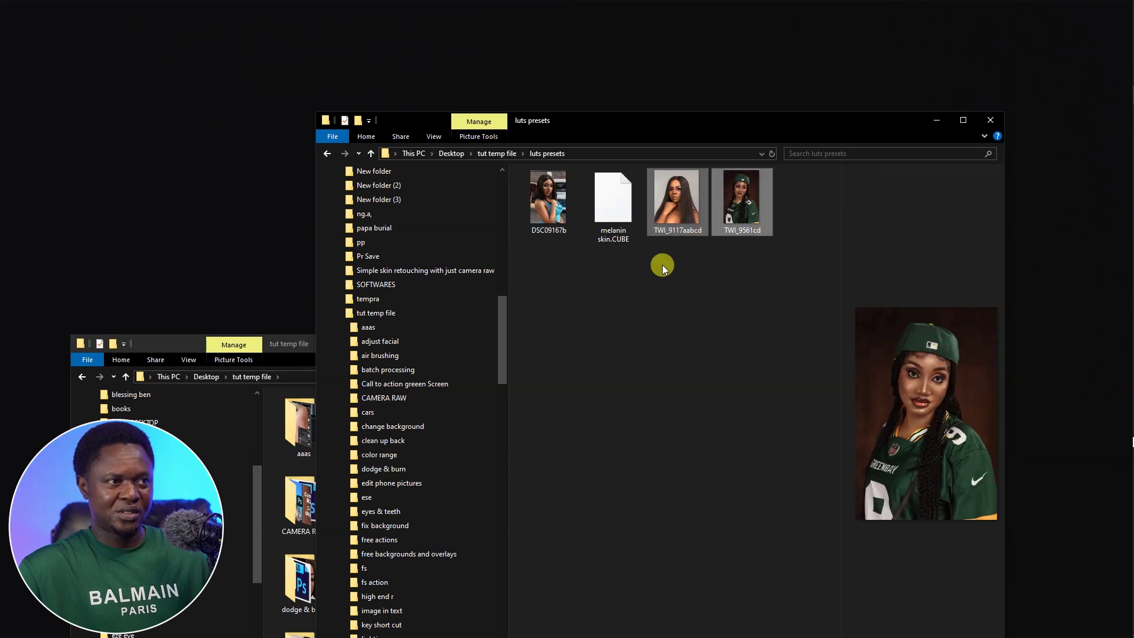
{"action": "left_click", "coordinate": [549, 213], "text": "ctrl"}
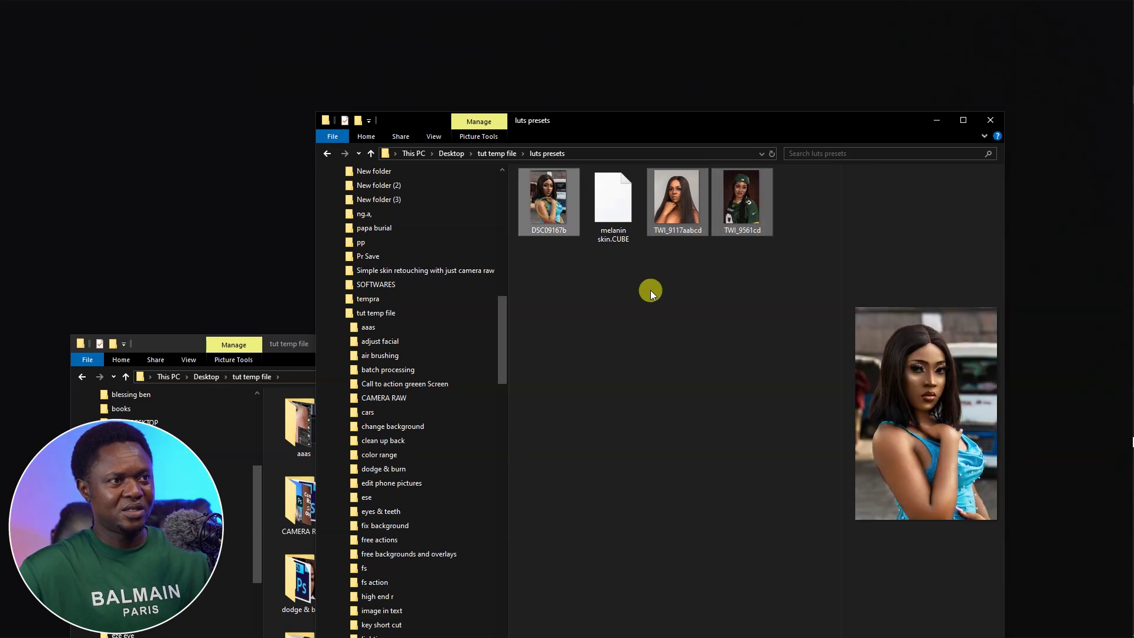
{"action": "left_click_drag", "start_coordinate": [739, 195], "coordinate": [696, 53]}
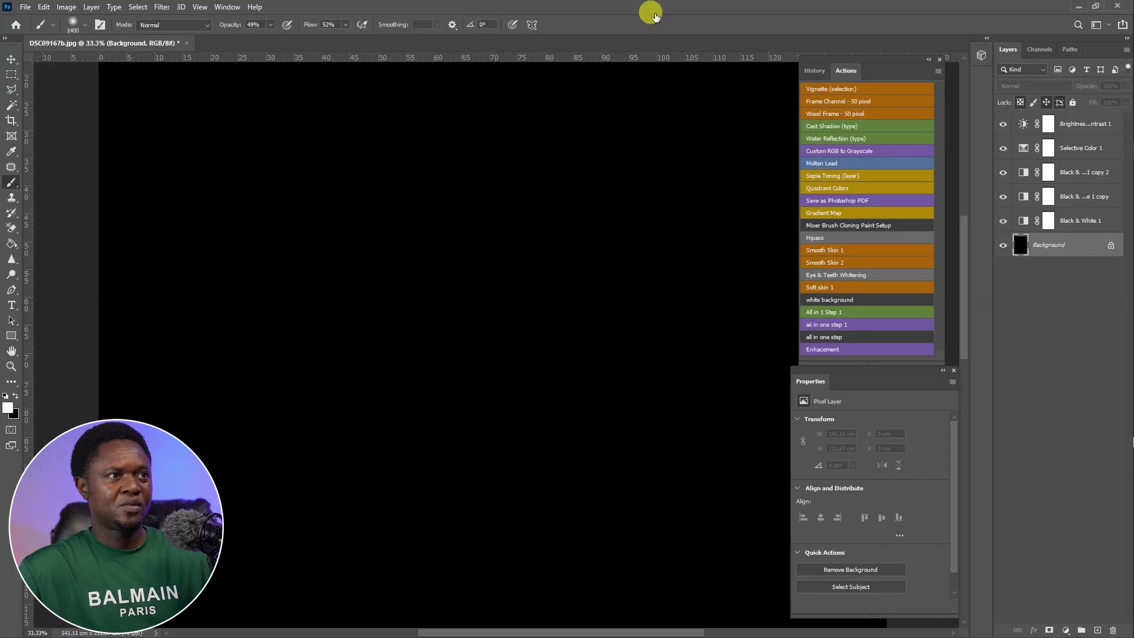
Open the three photos in Photoshop and close DSC09167b.jpg without saving
{"action": "left_click_drag", "start_coordinate": [654, 16], "coordinate": [466, 345]}
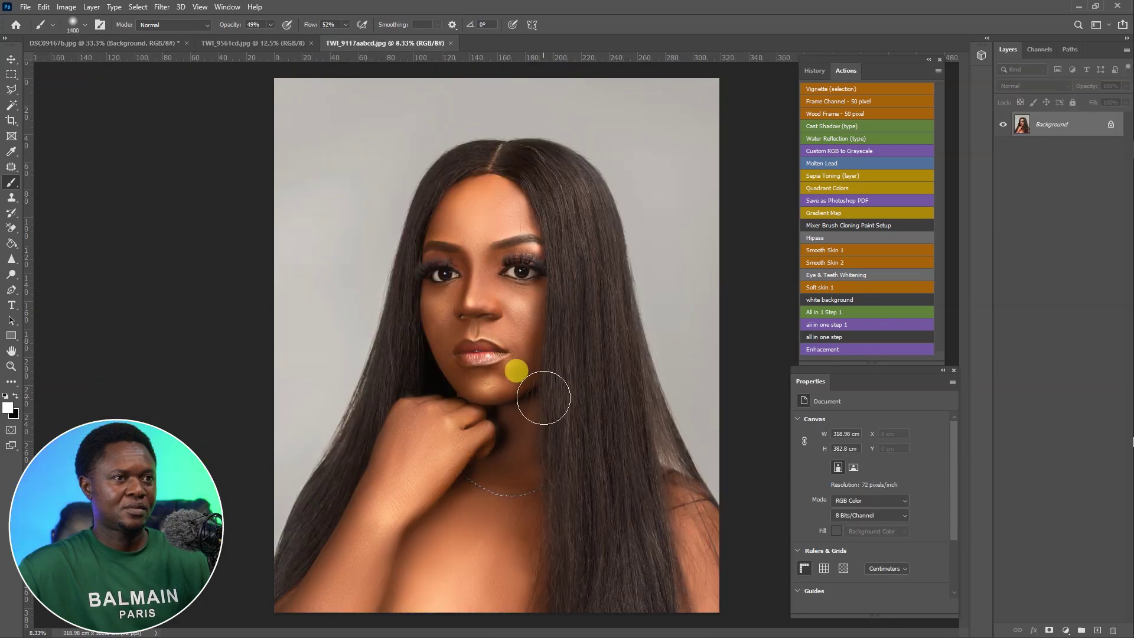
{"action": "left_click", "coordinate": [127, 45]}
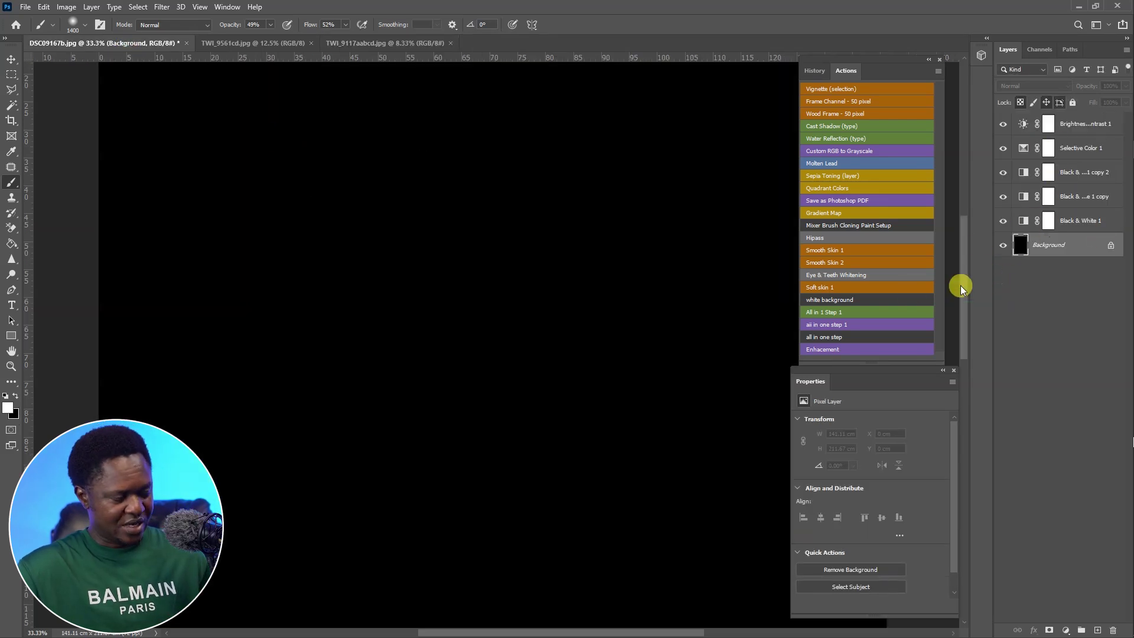
{"action": "left_click", "coordinate": [187, 43]}
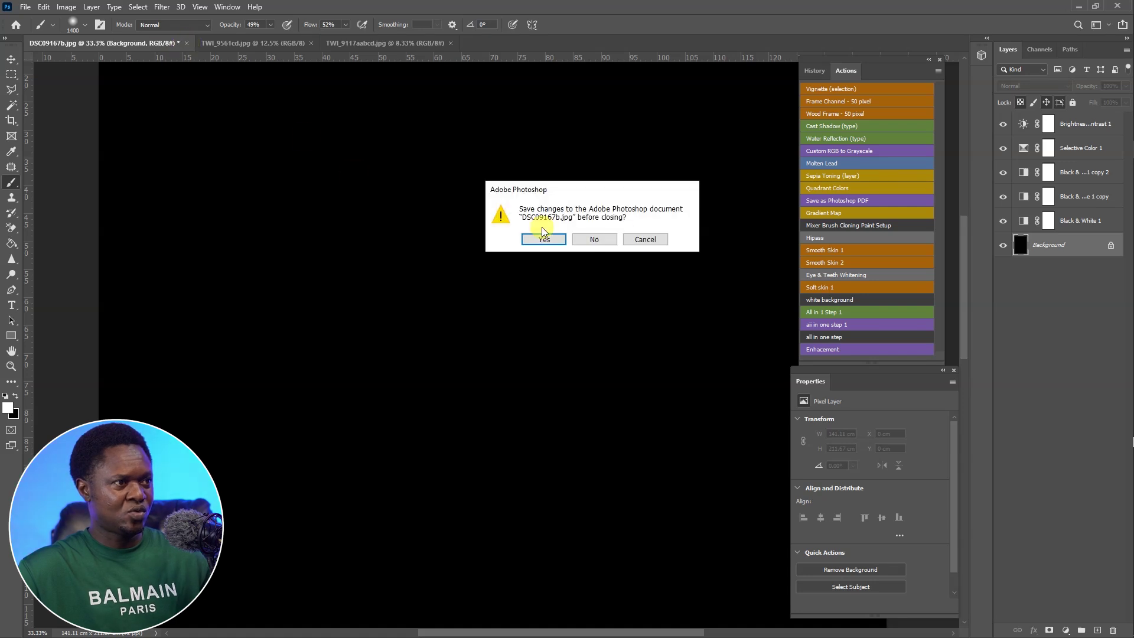
{"action": "left_click", "coordinate": [594, 239]}
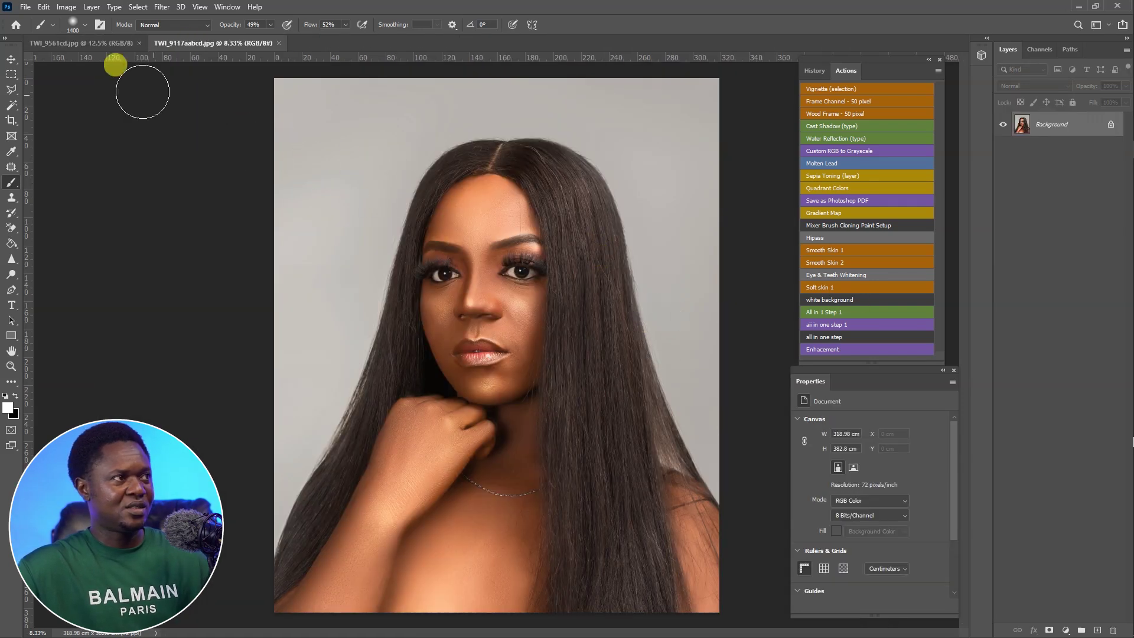
Look over the TWI_9561cd and TWI_9117aabcd portraits, then minimize Photoshop
{"action": "left_click", "coordinate": [83, 43]}
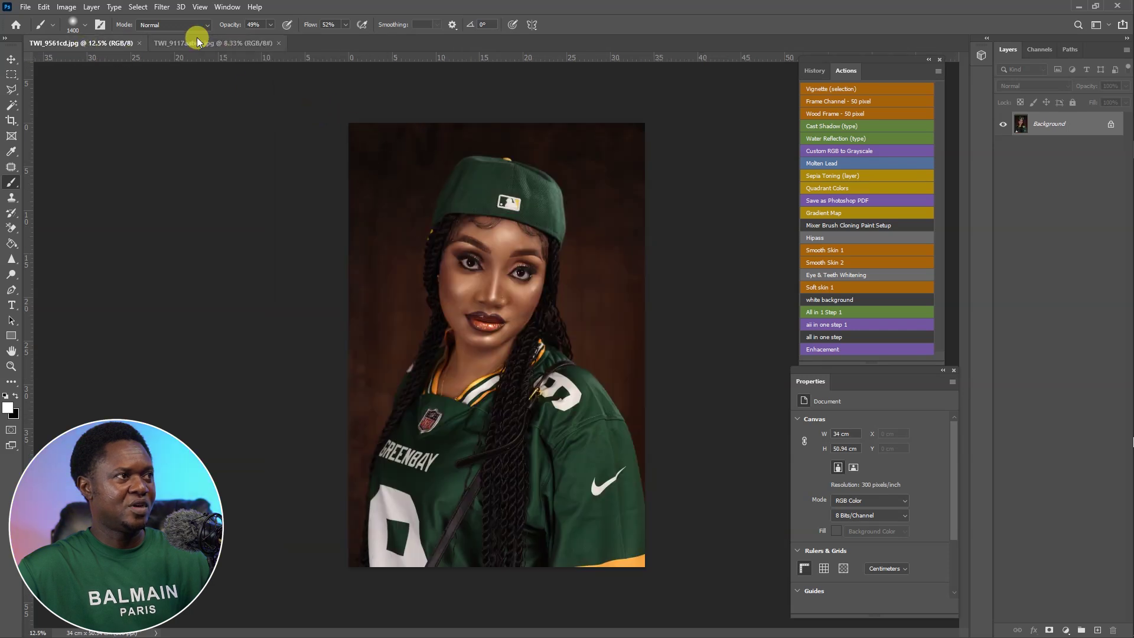
{"action": "left_click", "coordinate": [198, 43]}
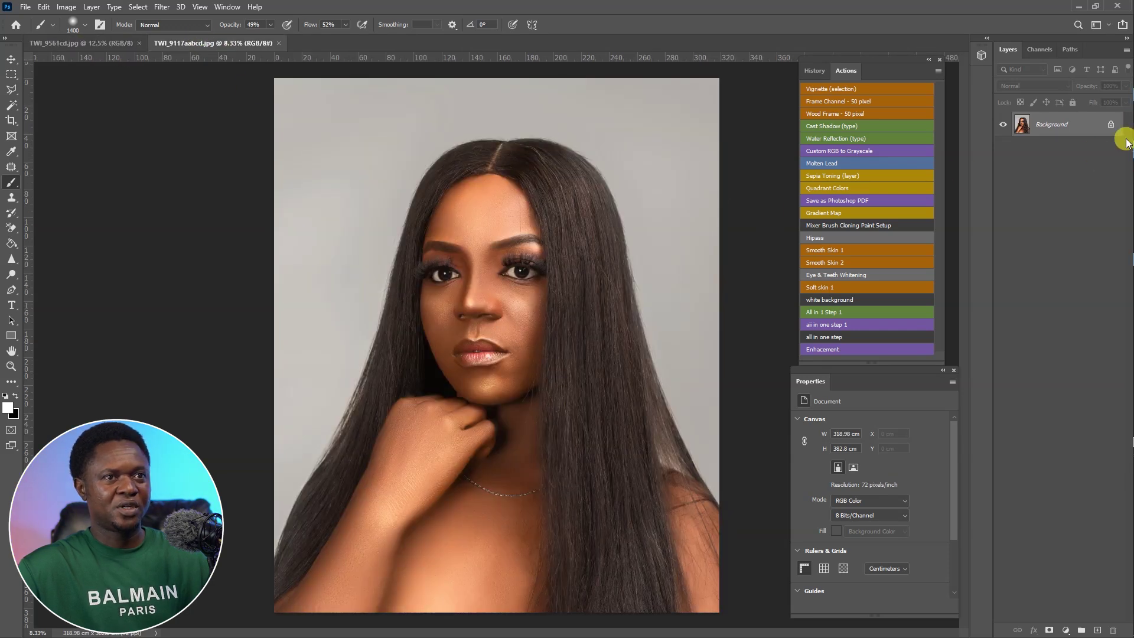
{"action": "left_click", "coordinate": [1091, 6]}
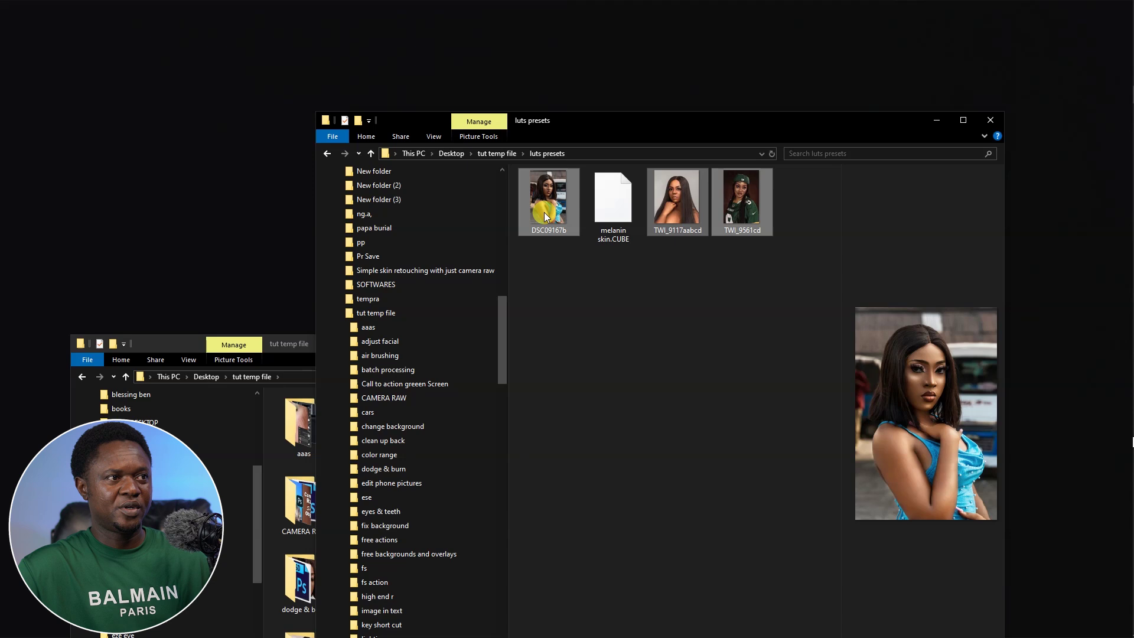
Drag DSC09167b from the luts presets folder into Photoshop and zoom in on it
{"action": "left_click_drag", "start_coordinate": [561, 214], "coordinate": [608, 157]}
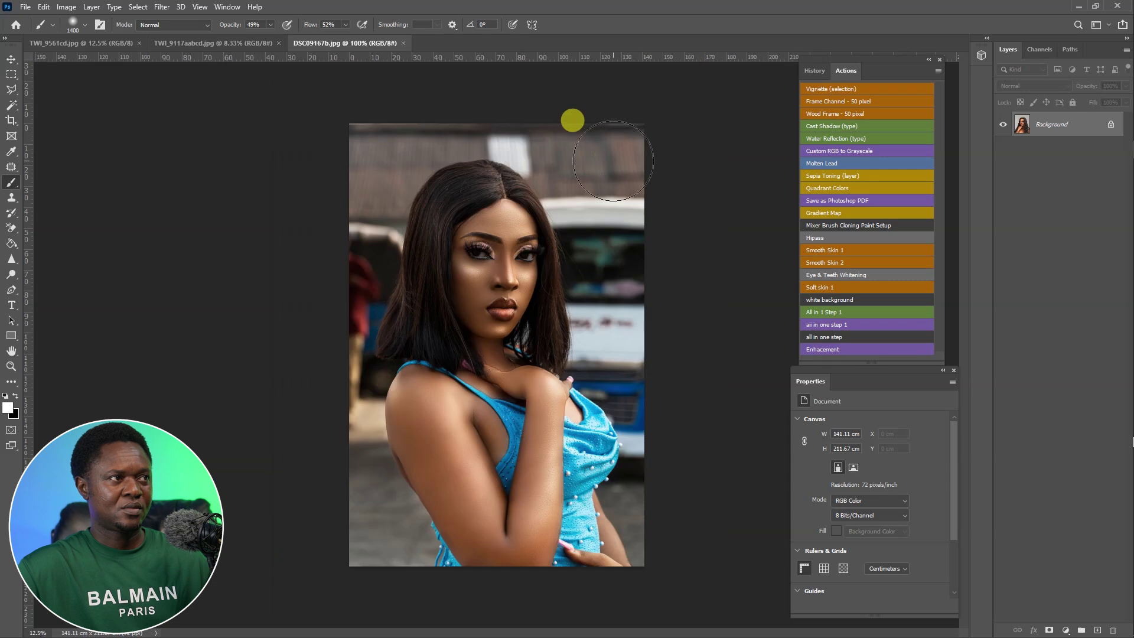
{"action": "key", "text": "ctrl+plus"}
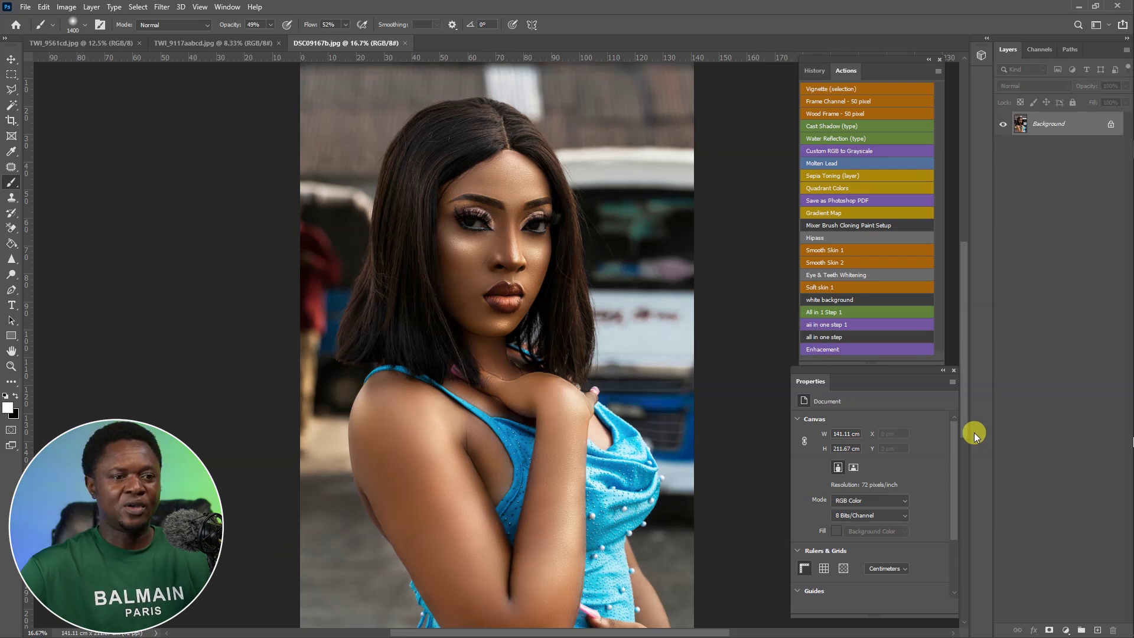
Add a Color Lookup adjustment layer to DSC09167b and load melanin skin.CUBE as its 3D LUT
{"action": "left_click", "coordinate": [1065, 630]}
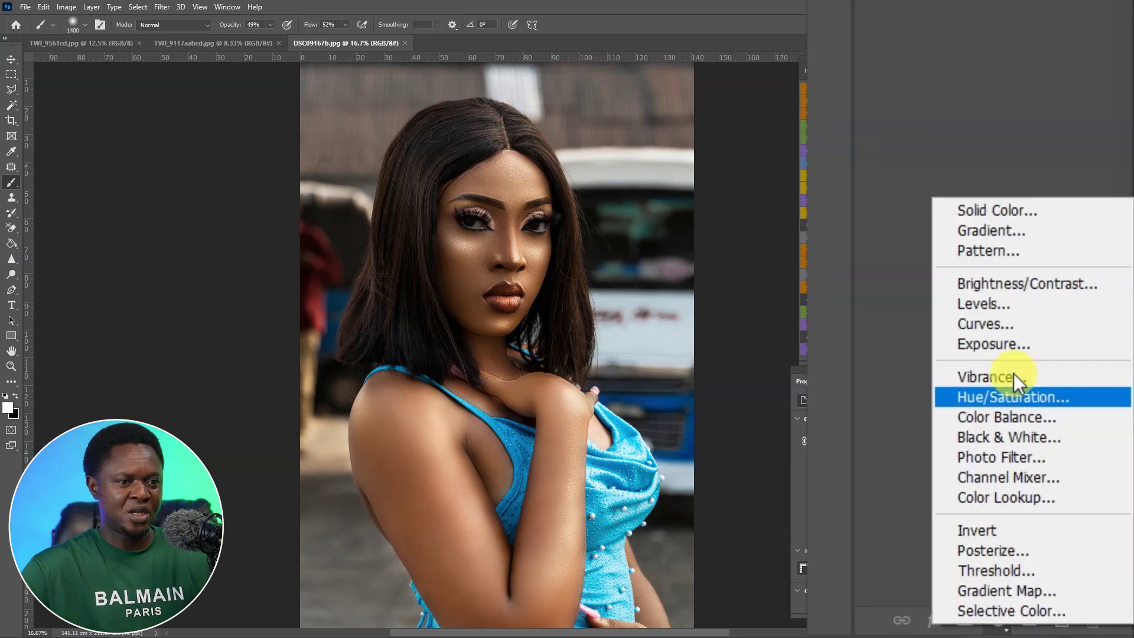
{"action": "left_click", "coordinate": [1016, 497]}
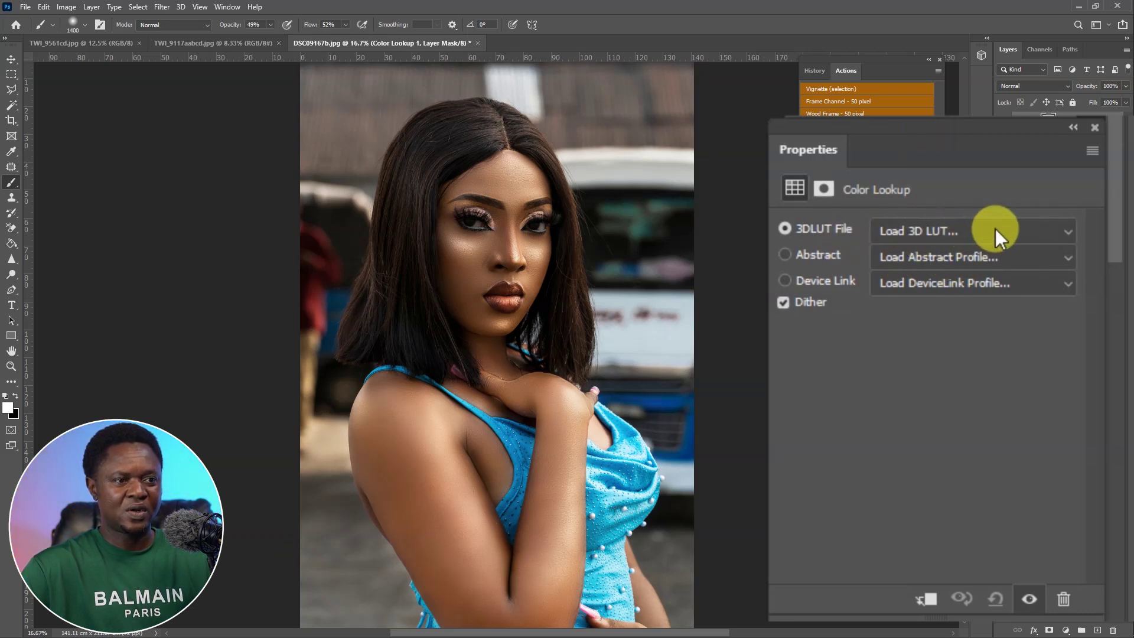
{"action": "left_click", "coordinate": [904, 420]}
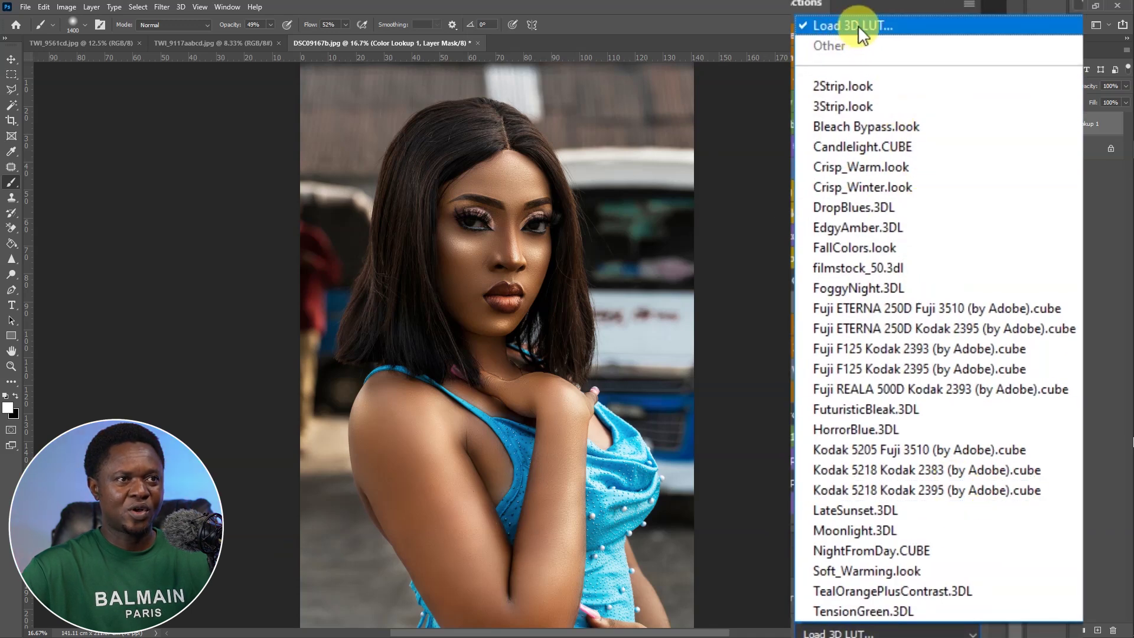
{"action": "left_click", "coordinate": [898, 23]}
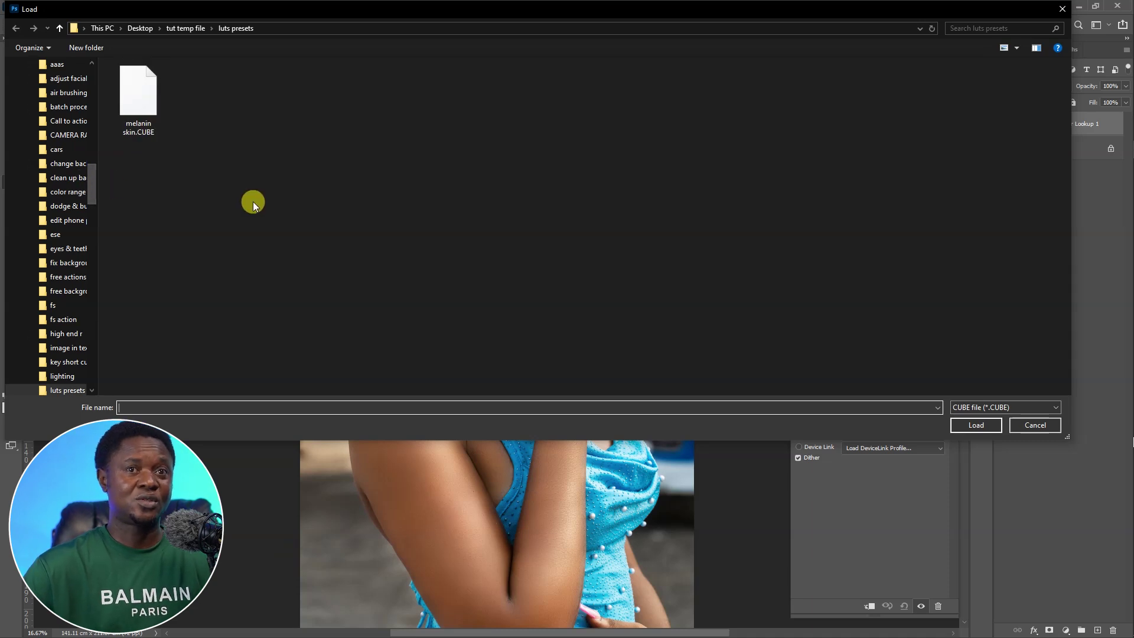
{"action": "left_click", "coordinate": [141, 108]}
{"action": "left_click", "coordinate": [976, 427]}
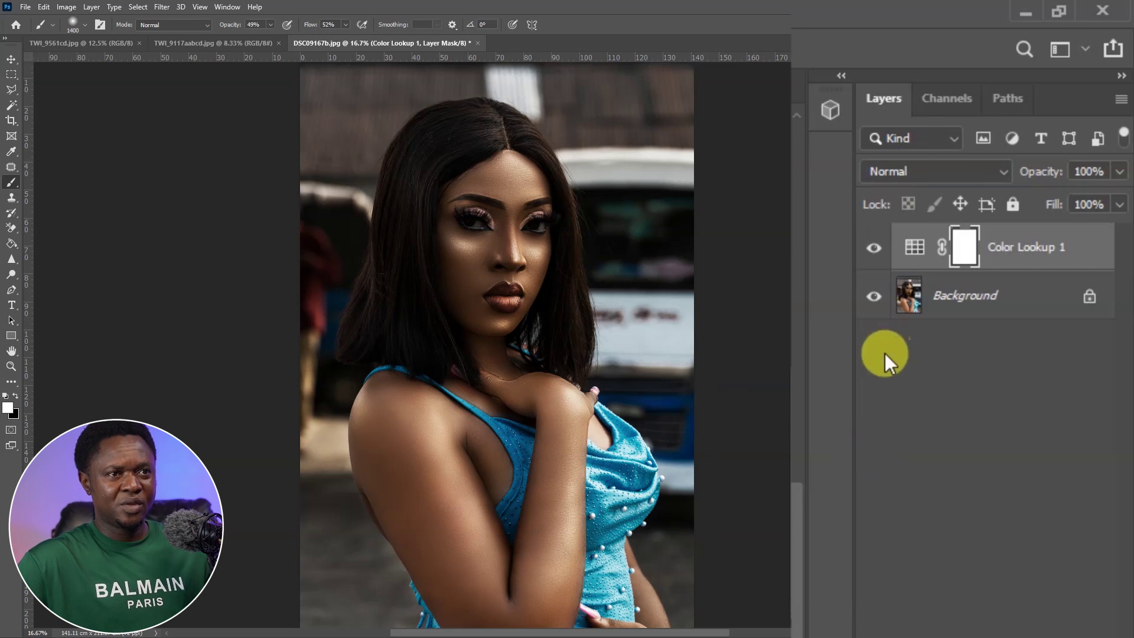
Toggle the Color Lookup 1 layer off and on to compare DSC09167b before and after
{"action": "left_click", "coordinate": [874, 248]}
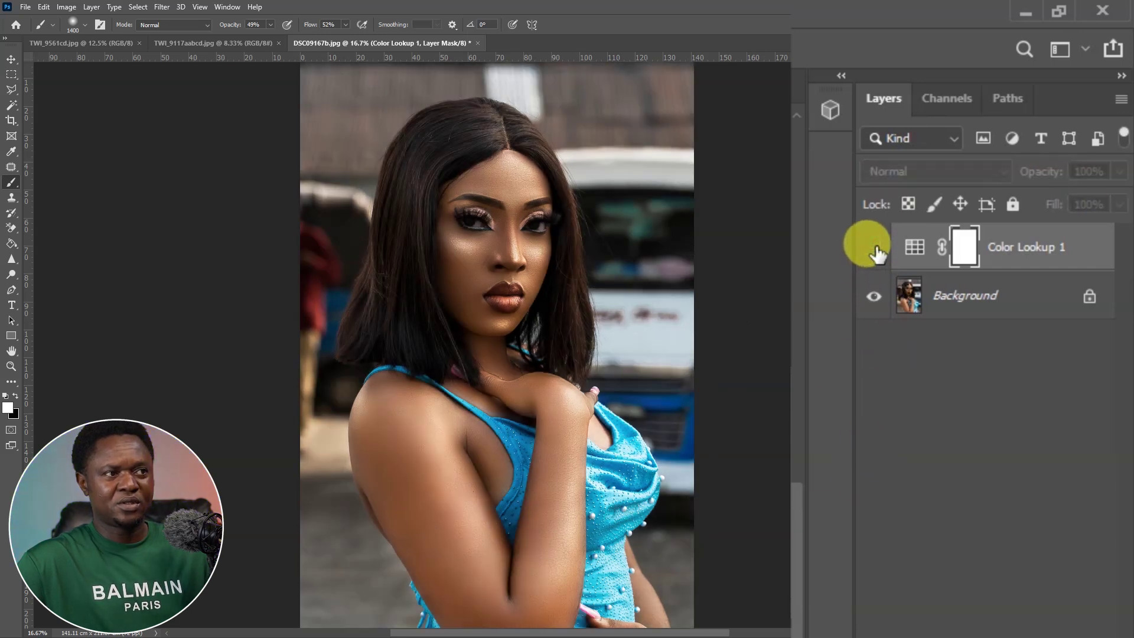
{"action": "left_click", "coordinate": [875, 249]}
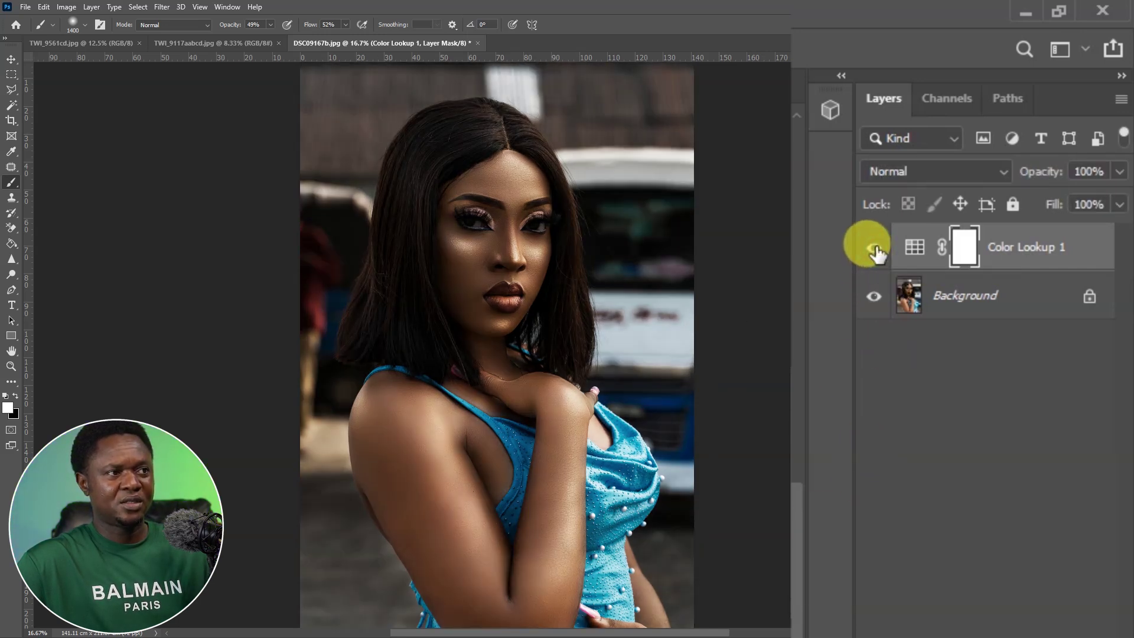
{"action": "left_click", "coordinate": [875, 249]}
{"action": "left_click", "coordinate": [876, 249]}
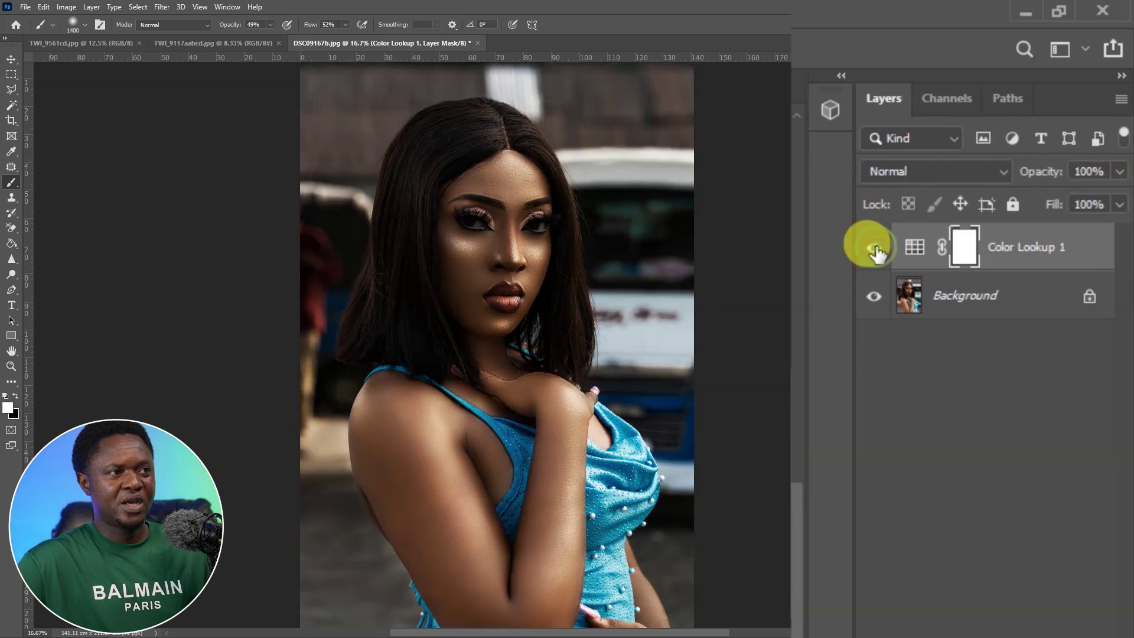
Zoom in on the face, compare the LUT again, then switch to TWI_9117aabcd.jpg
{"action": "key", "text": "ctrl+plus"}
{"action": "key", "text": "ctrl+plus"}
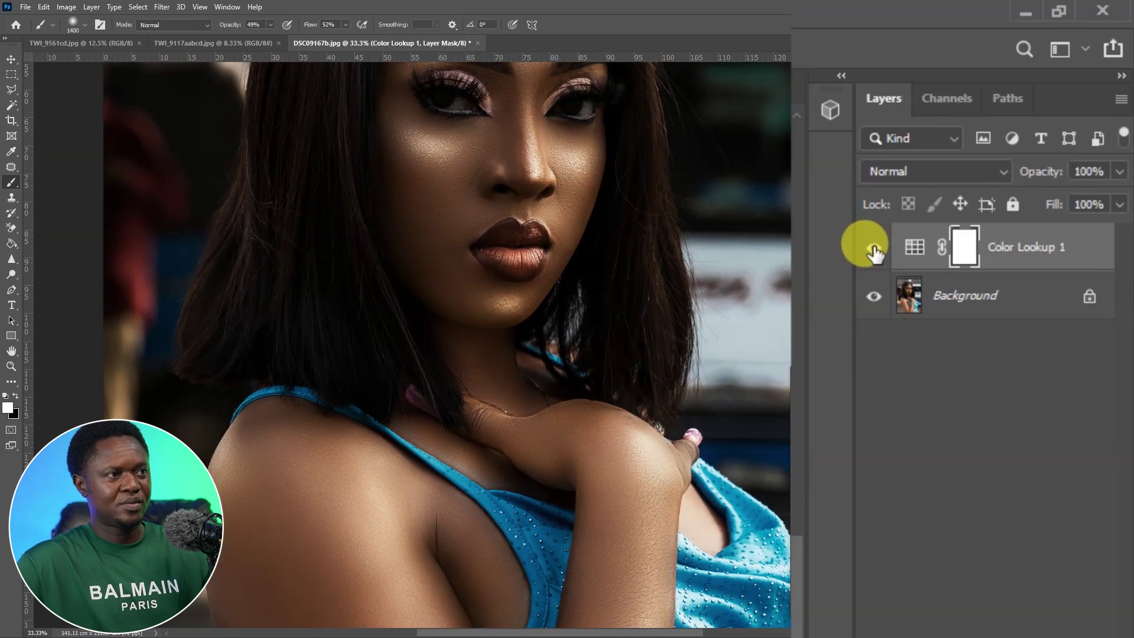
{"action": "left_click_drag", "start_coordinate": [636, 273], "coordinate": [617, 414]}
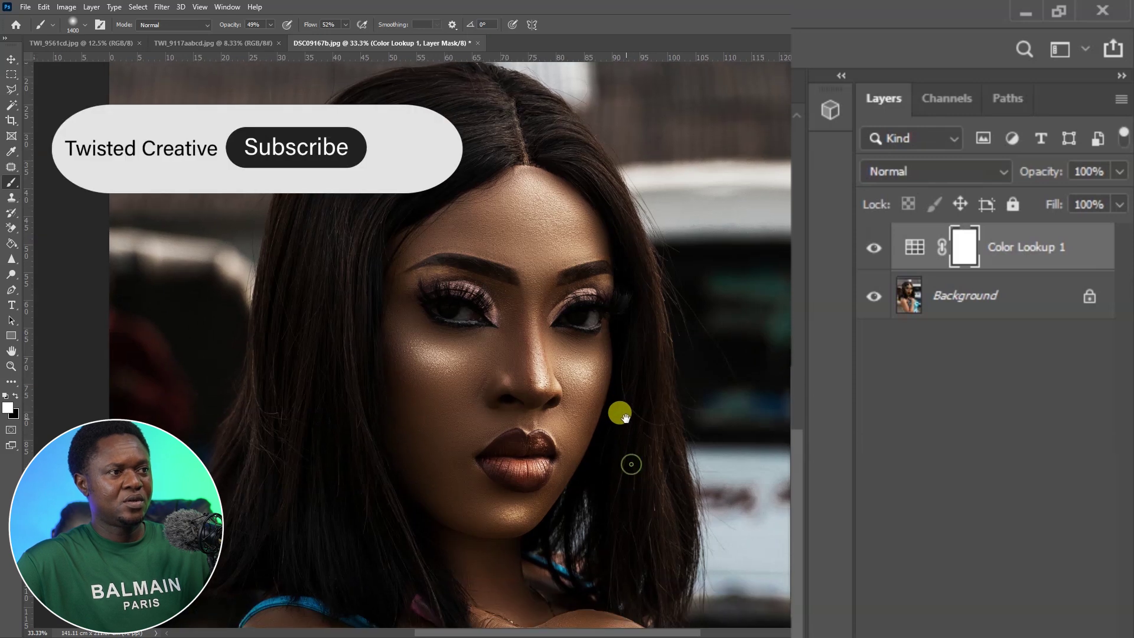
{"action": "left_click", "coordinate": [874, 249]}
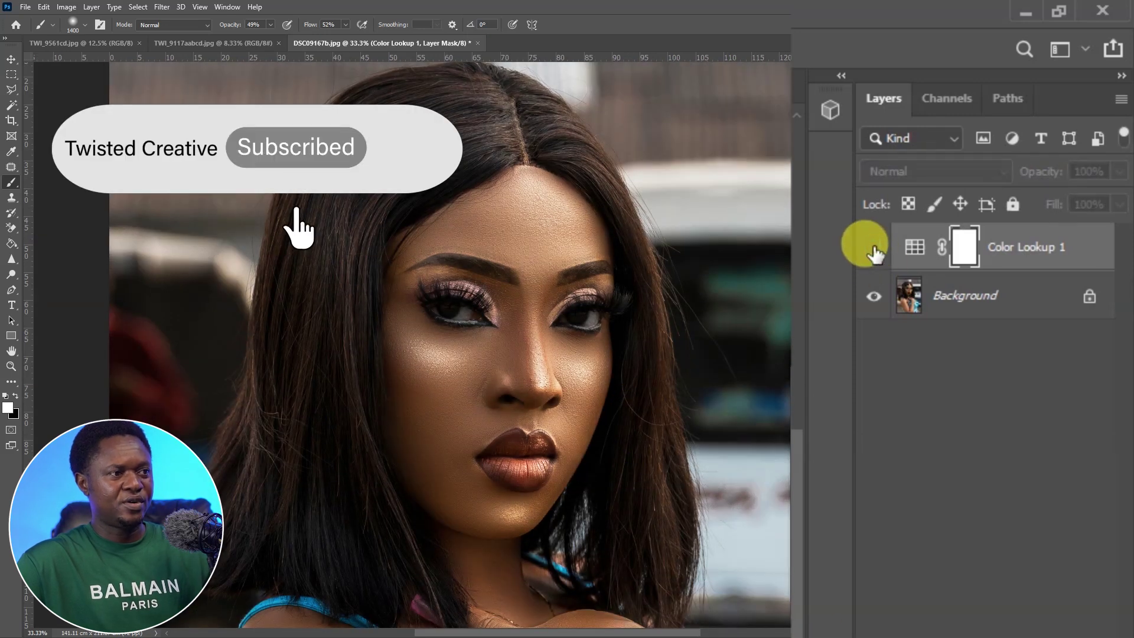
{"action": "left_click", "coordinate": [874, 249]}
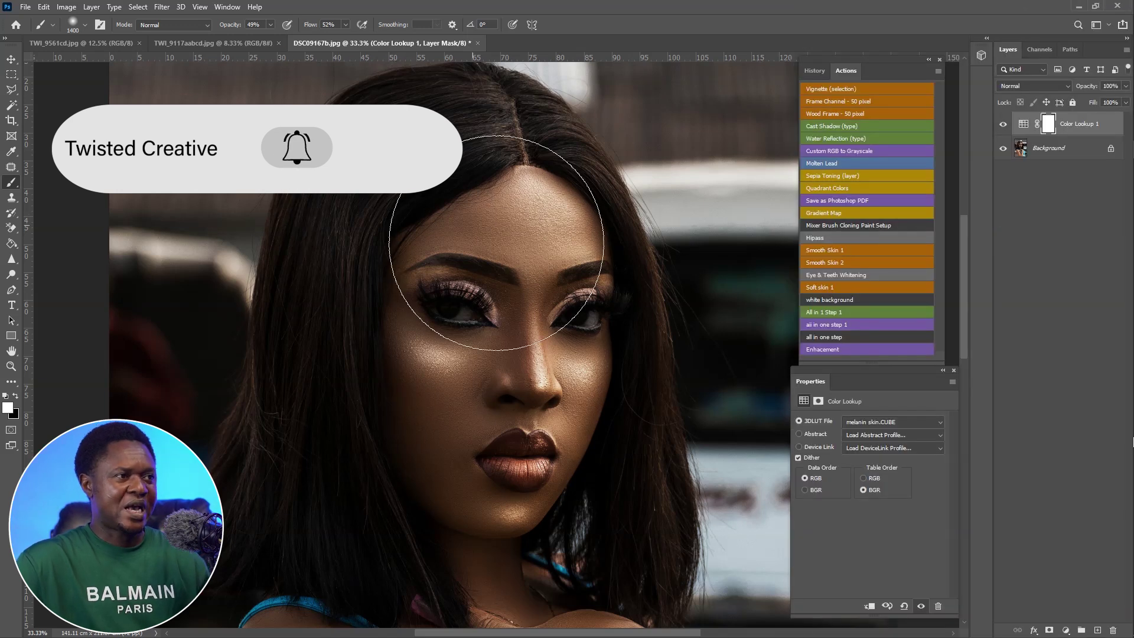
{"action": "left_click", "coordinate": [219, 41]}
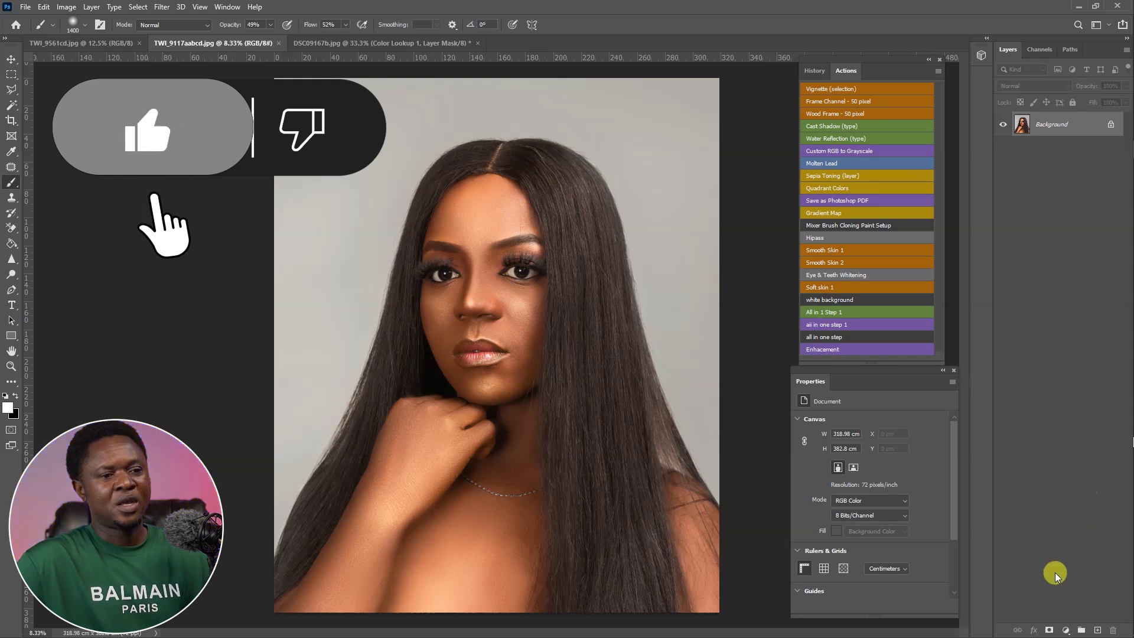
Add a Color Lookup layer loading melanin skin.CUBE to TWI_9117aabcd, then zoom in on her face
{"action": "left_click", "coordinate": [1000, 623]}
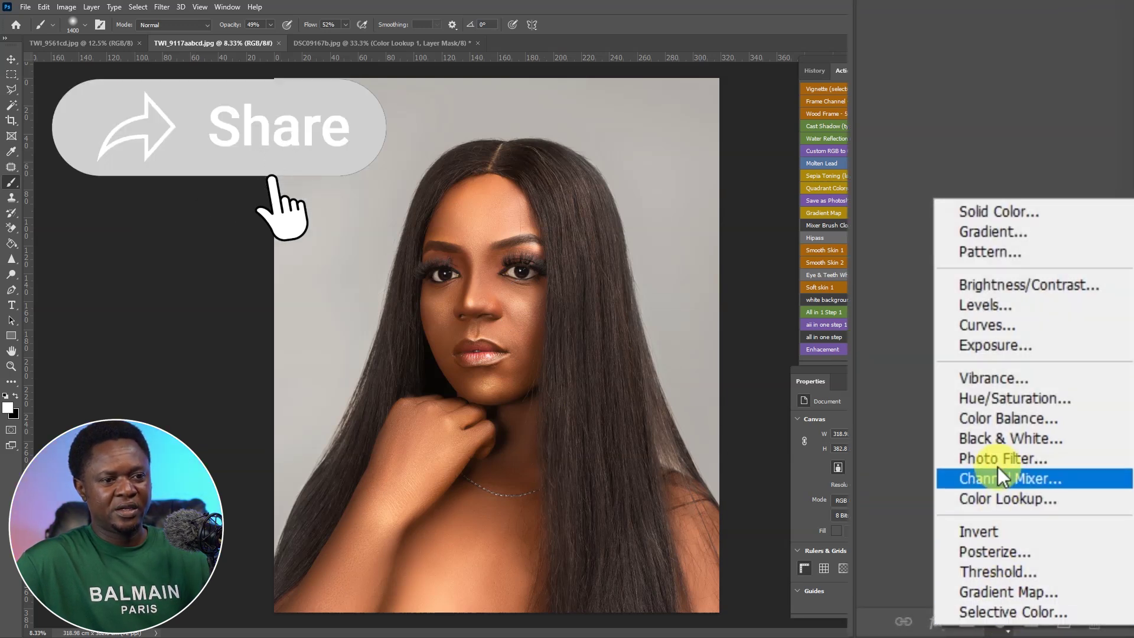
{"action": "left_click", "coordinate": [1015, 498]}
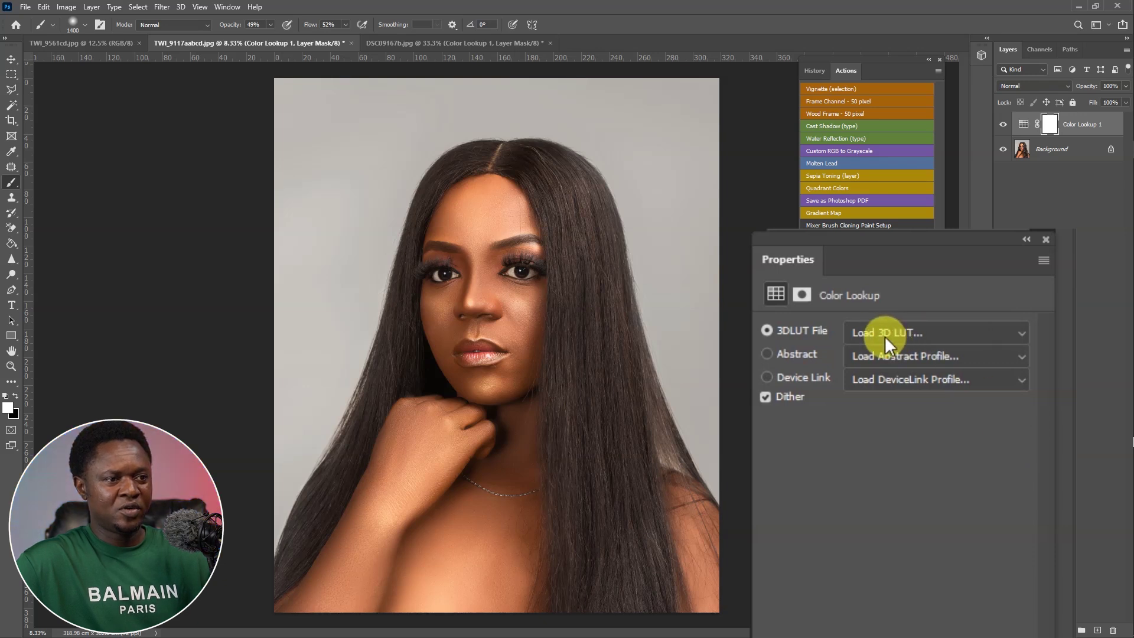
{"action": "left_click", "coordinate": [936, 335]}
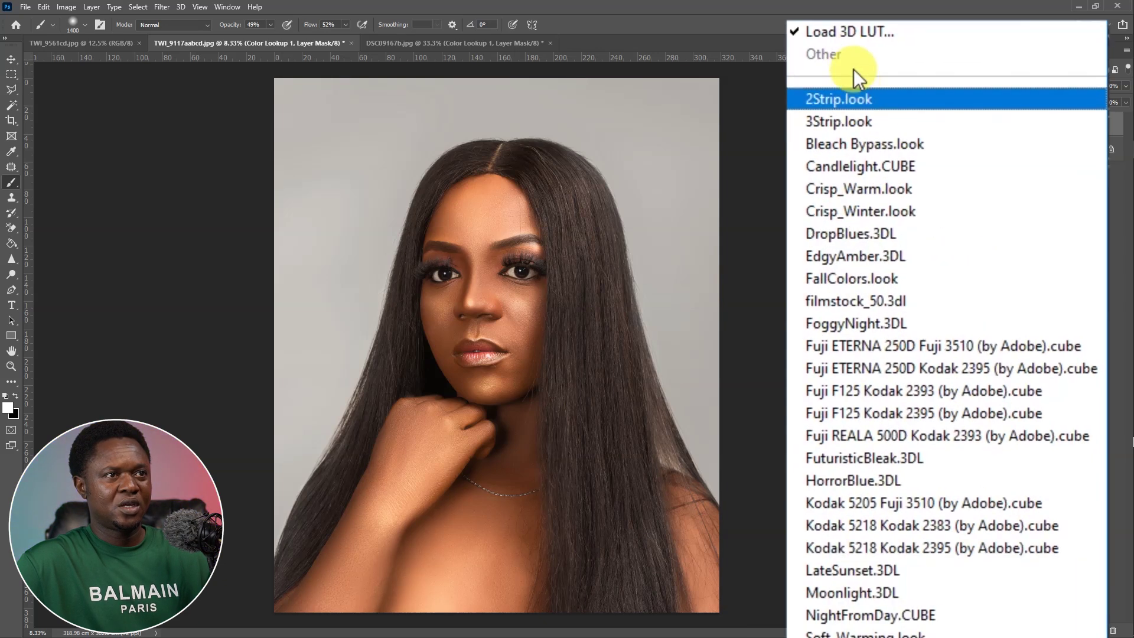
{"action": "left_click", "coordinate": [866, 83]}
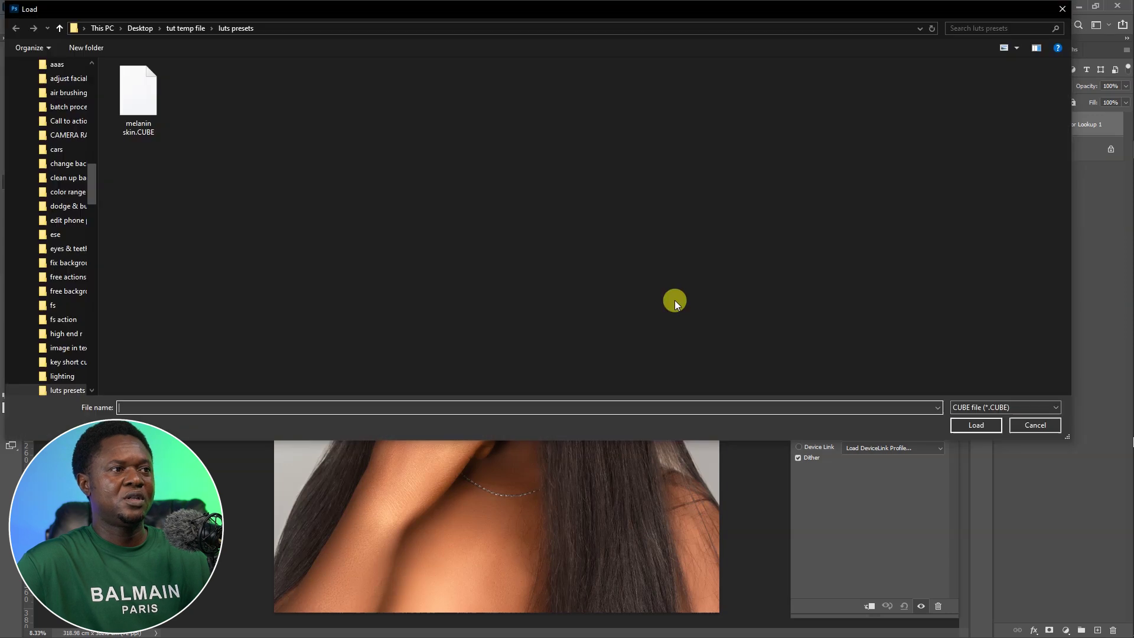
{"action": "left_click", "coordinate": [136, 108]}
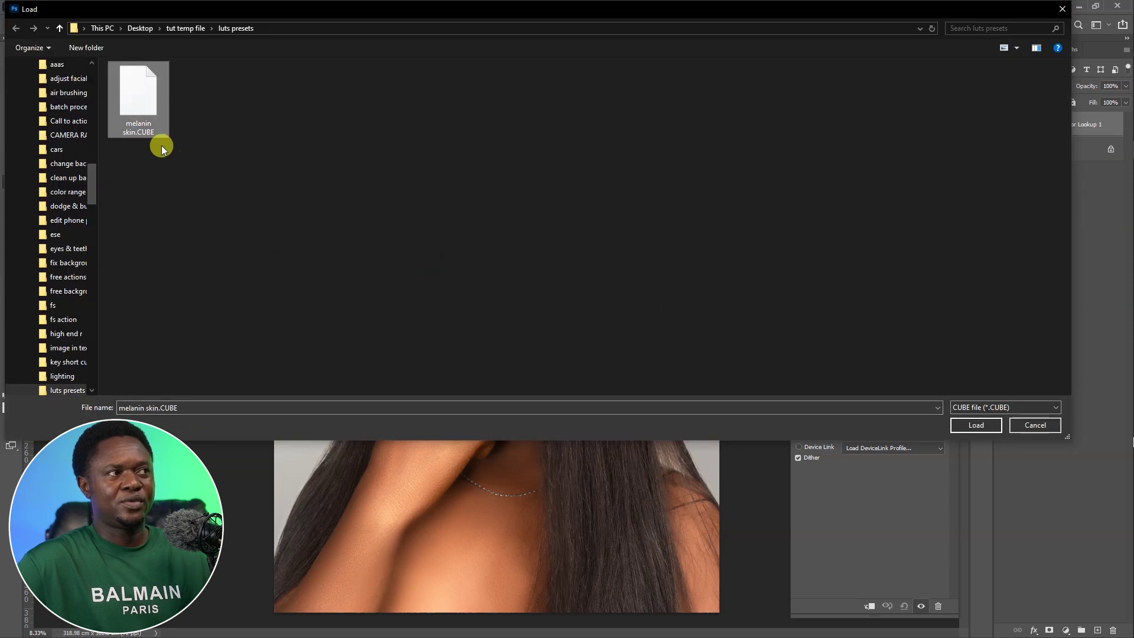
{"action": "left_click", "coordinate": [975, 427]}
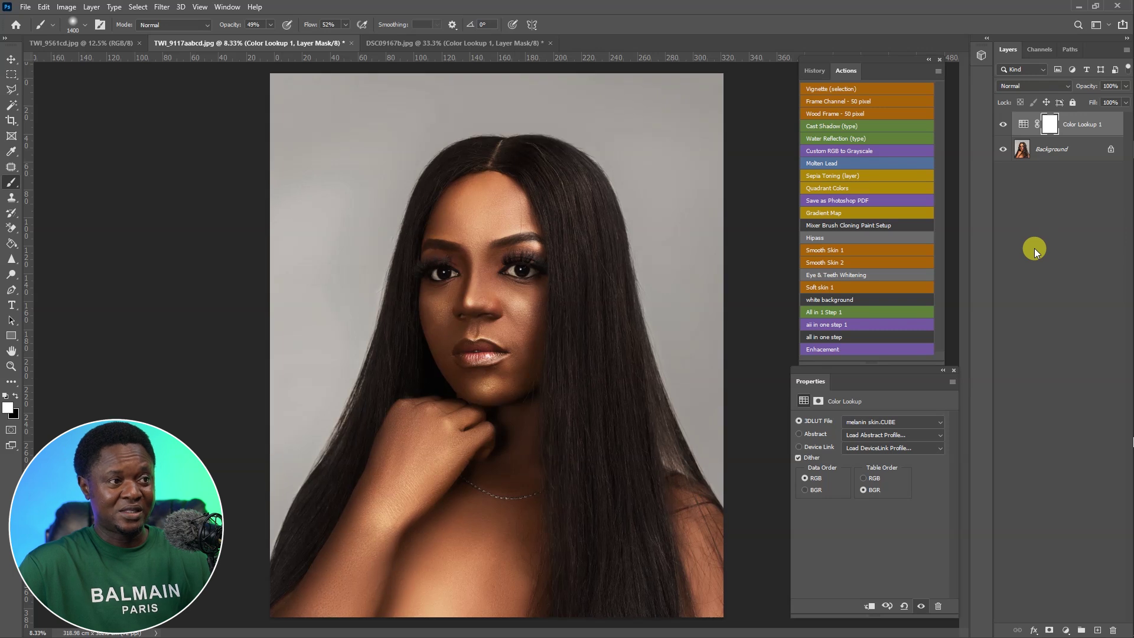
{"action": "key", "text": "ctrl+plus"}
{"action": "key", "text": "ctrl+plus"}
{"action": "left_click_drag", "start_coordinate": [631, 322], "coordinate": [608, 393]}
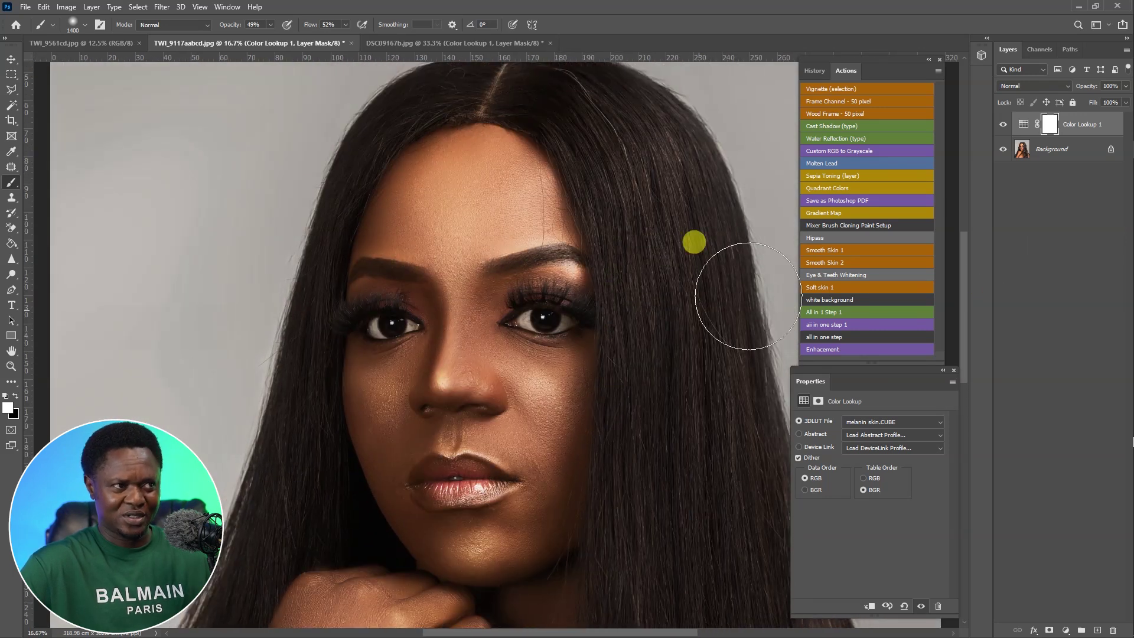
Add a Selective Color layer with Yellows Black at -14%, then view the whole portrait
{"action": "left_click", "coordinate": [1066, 631]}
{"action": "left_click", "coordinate": [999, 614]}
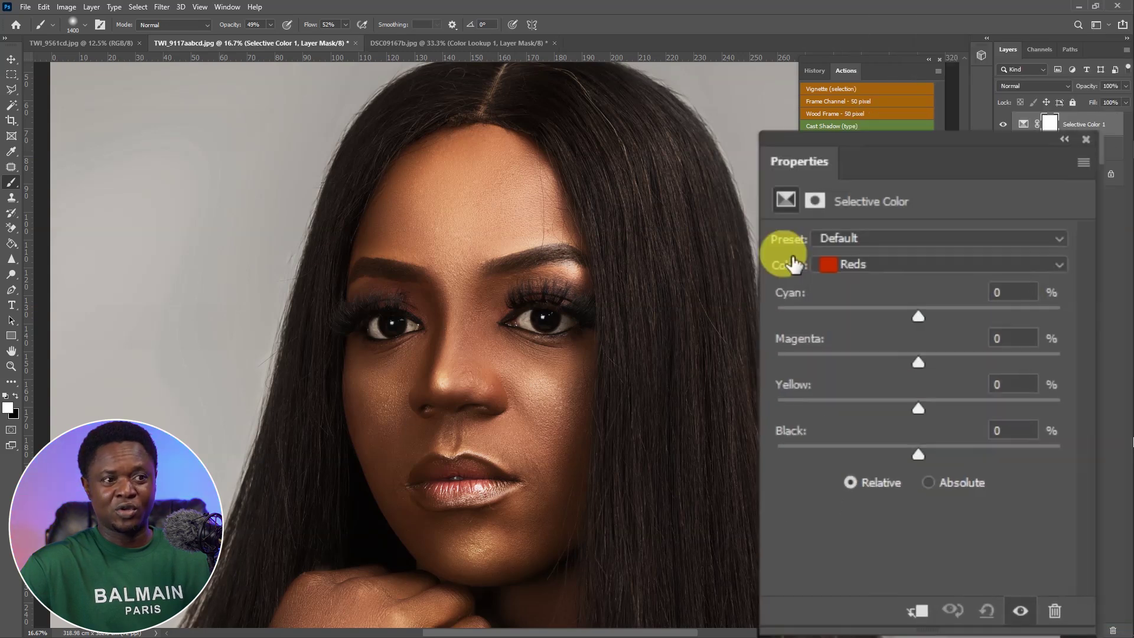
{"action": "mouse_move", "coordinate": [906, 455]}
{"action": "left_mouse_down"}
{"action": "mouse_move", "coordinate": [888, 455]}
{"action": "mouse_move", "coordinate": [903, 459]}
{"action": "left_mouse_up"}
{"action": "left_click", "coordinate": [856, 265]}
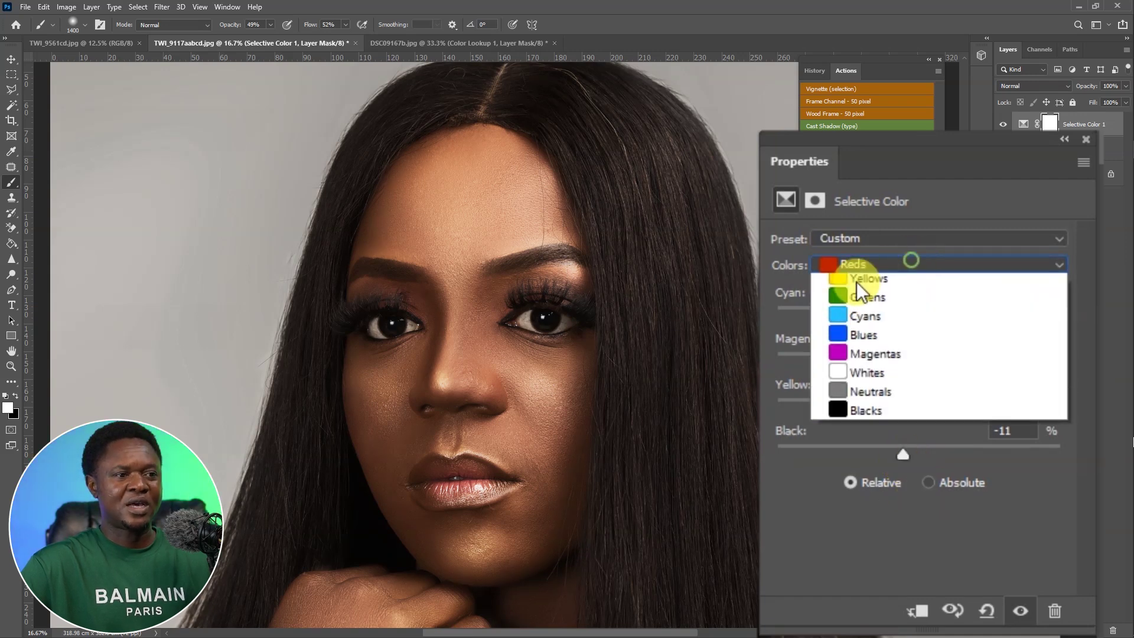
{"action": "left_click", "coordinate": [842, 303]}
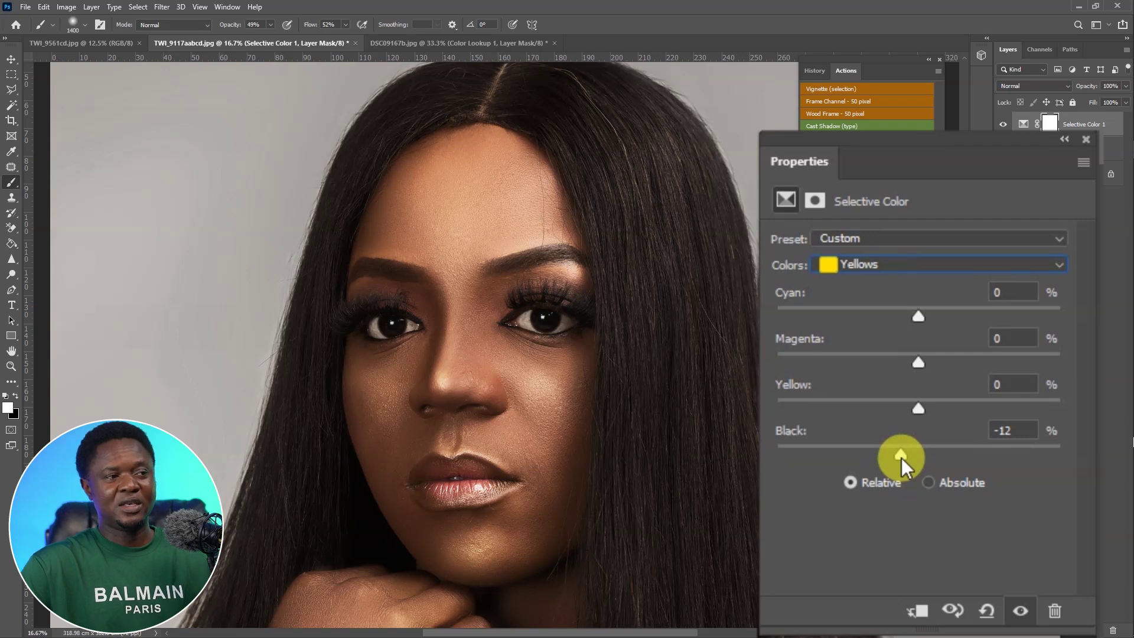
{"action": "left_click_drag", "start_coordinate": [901, 459], "coordinate": [898, 458]}
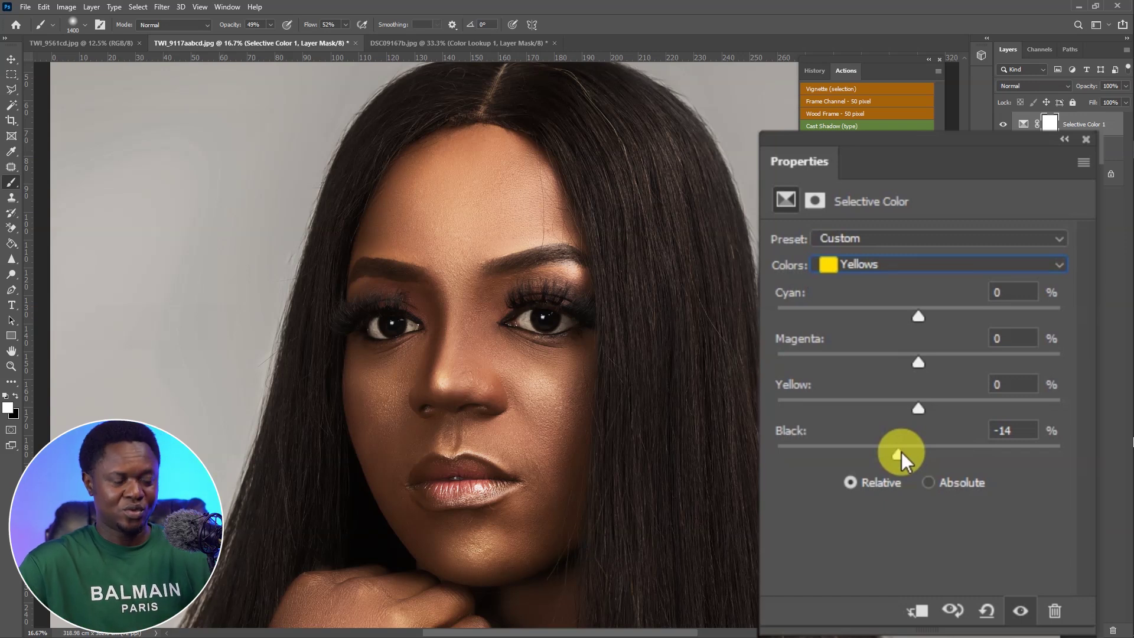
{"action": "key", "text": "ctrl+minus"}
{"action": "key", "text": "ctrl+minus"}
{"action": "key", "text": "ctrl+minus"}
{"action": "key", "text": "ctrl+minus"}
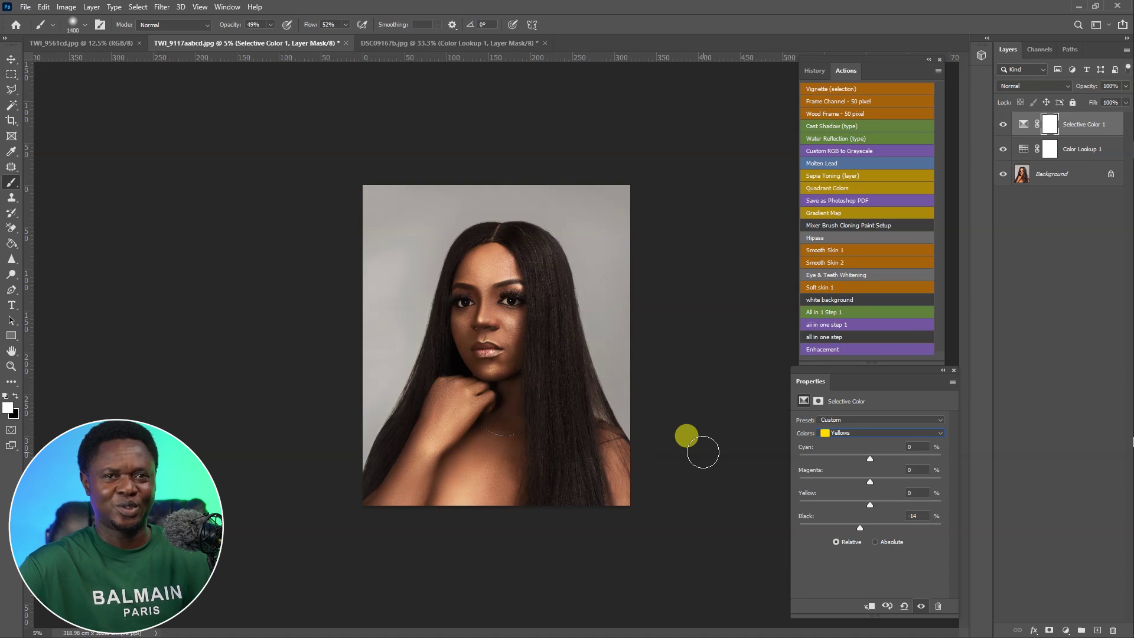
{"action": "key", "text": "ctrl+plus"}
{"action": "key", "text": "ctrl+plus"}
{"action": "key", "text": "ctrl+plus"}
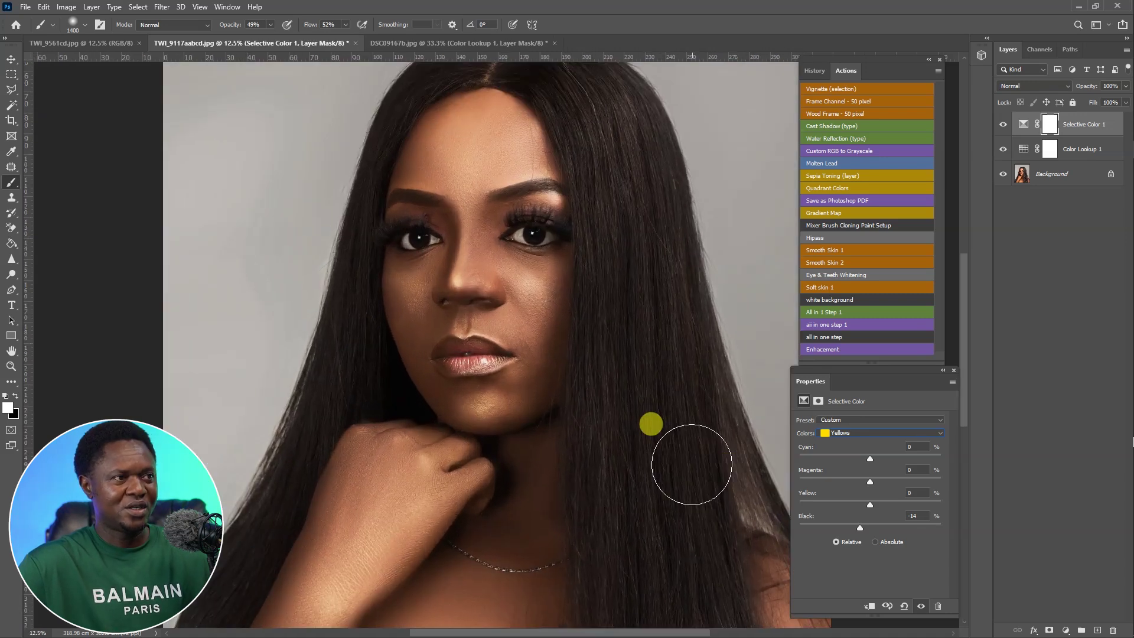
{"action": "left_click_drag", "start_coordinate": [576, 394], "coordinate": [570, 440]}
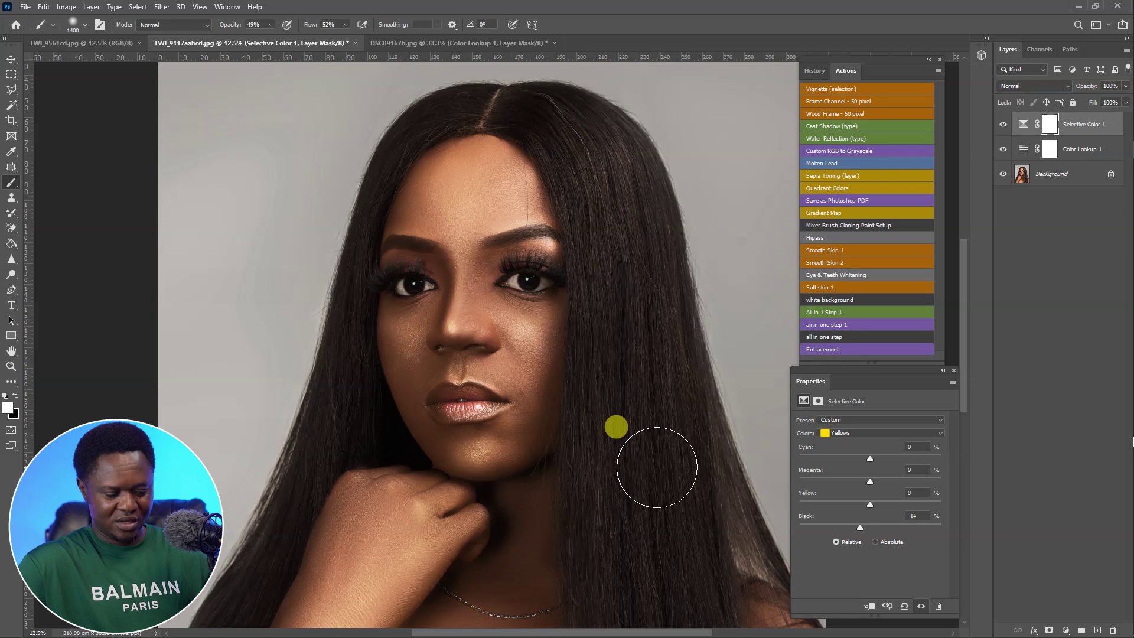
{"action": "key", "text": "ctrl+minus"}
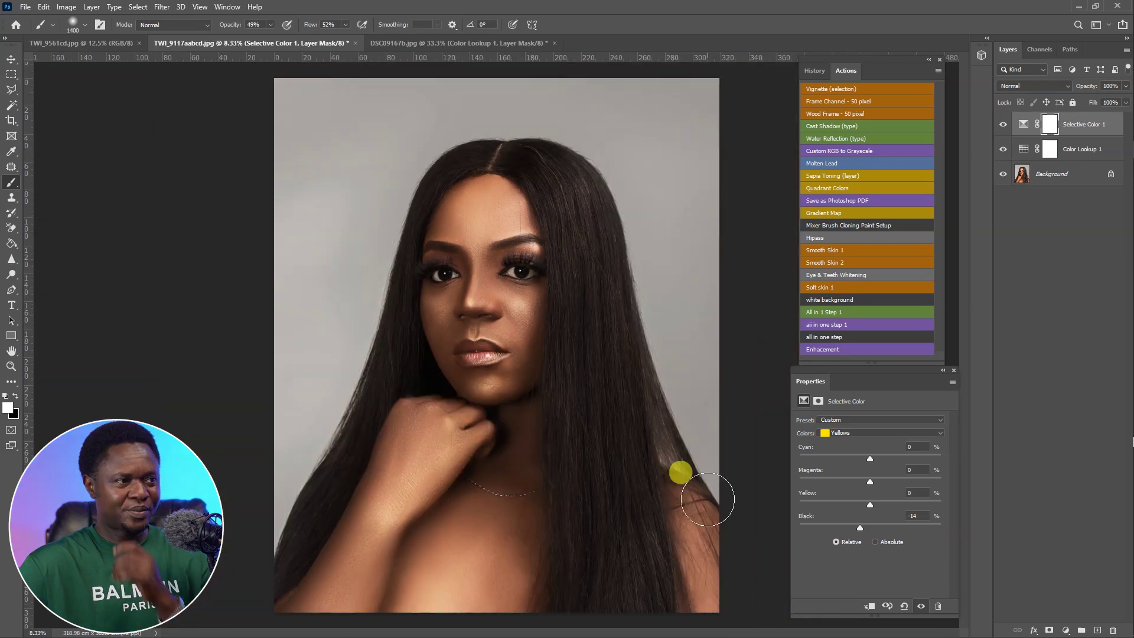
On TWI_9561cd.jpg, add a Color Lookup layer and pick melanin skin.CUBE in the Load 3D LUT window
{"action": "left_click", "coordinate": [112, 43]}
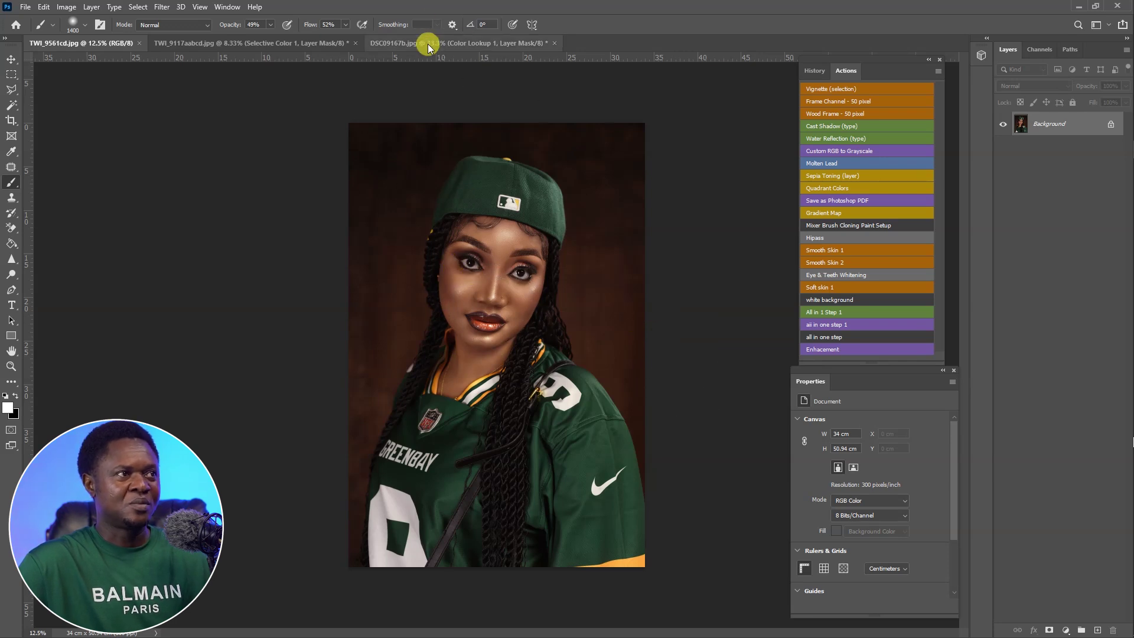
{"action": "left_click", "coordinate": [1066, 630]}
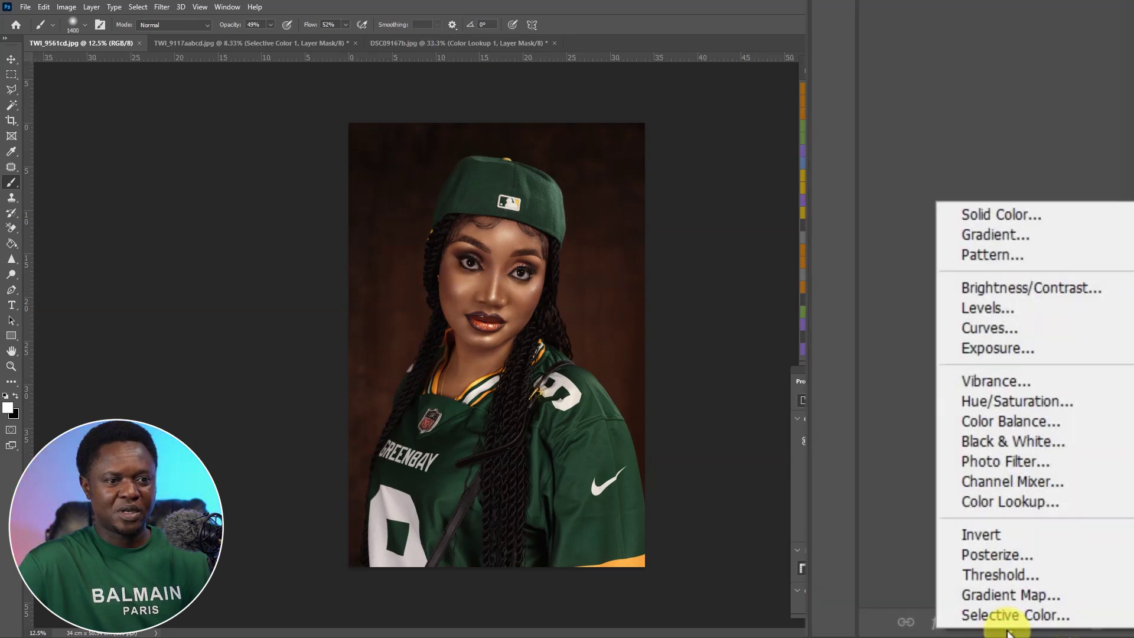
{"action": "left_click", "coordinate": [1018, 501]}
{"action": "left_click", "coordinate": [973, 233]}
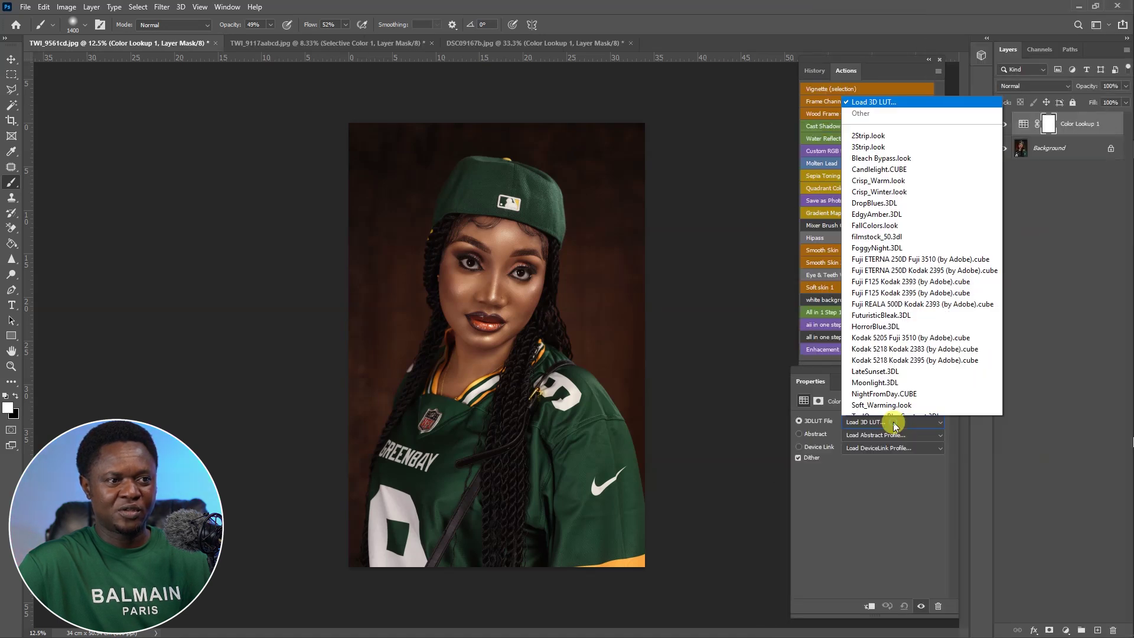
{"action": "left_click", "coordinate": [868, 27]}
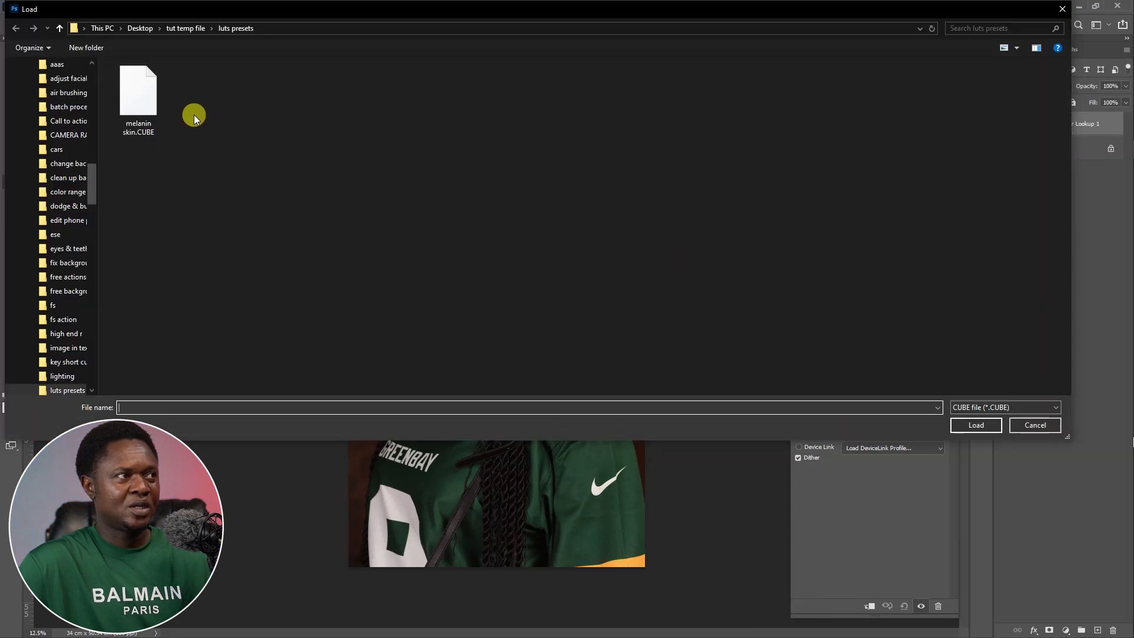
{"action": "left_click", "coordinate": [141, 100]}
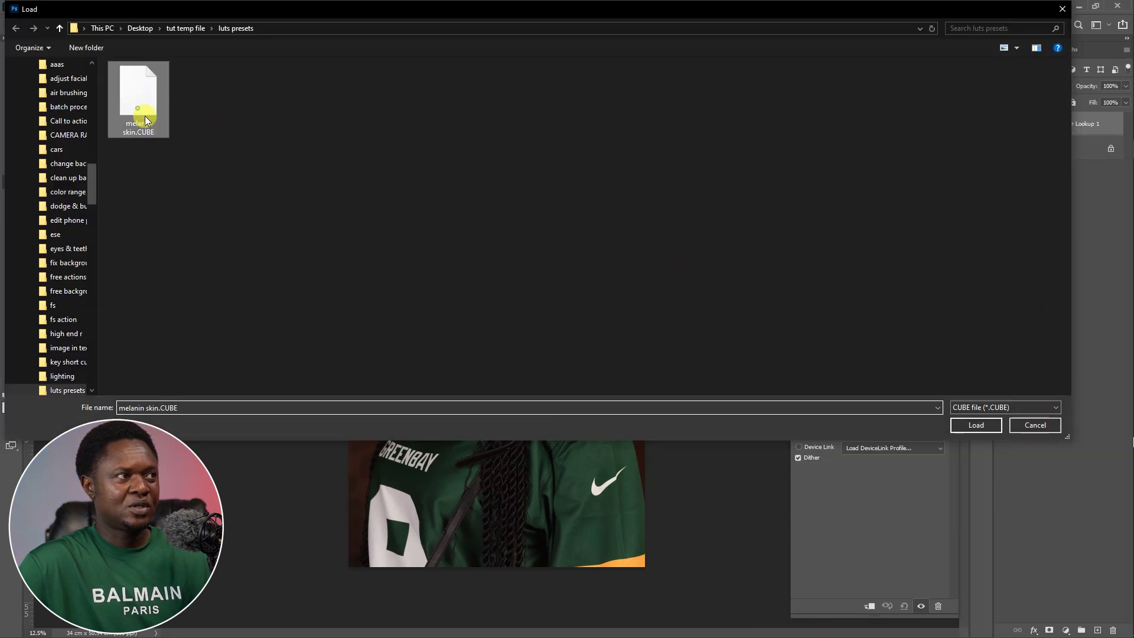
Load melanin skin.CUBE onto TWI_9561cd and toggle Color Lookup 1 twice to compare before and after
{"action": "left_click", "coordinate": [974, 425]}
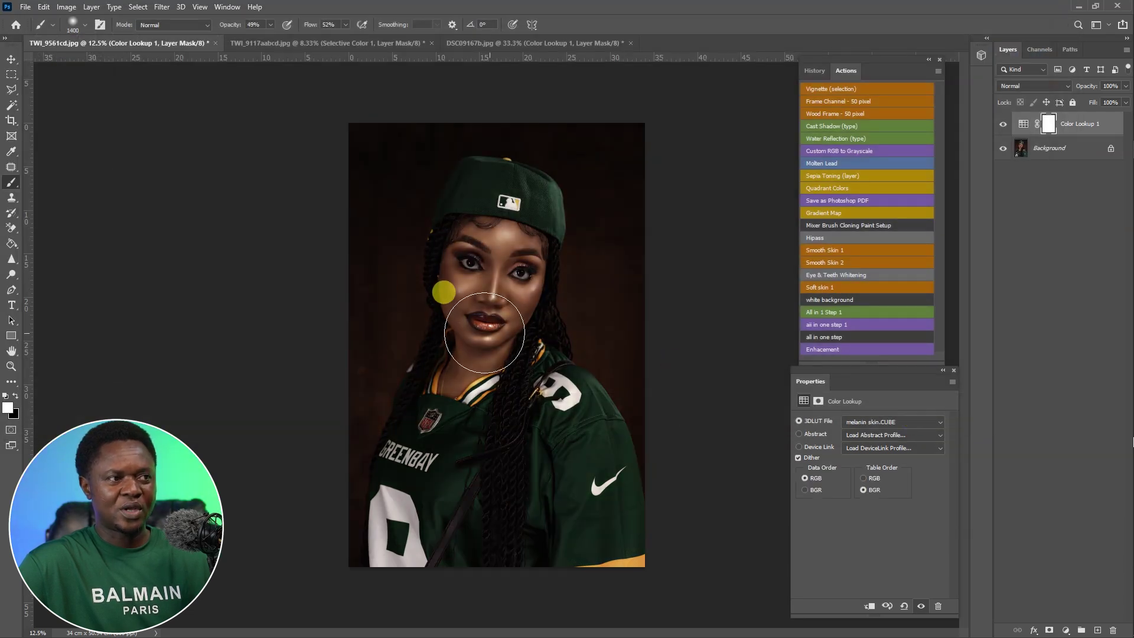
{"action": "scroll", "coordinate": [502, 304], "scroll_direction": "up", "scroll_amount": 1}
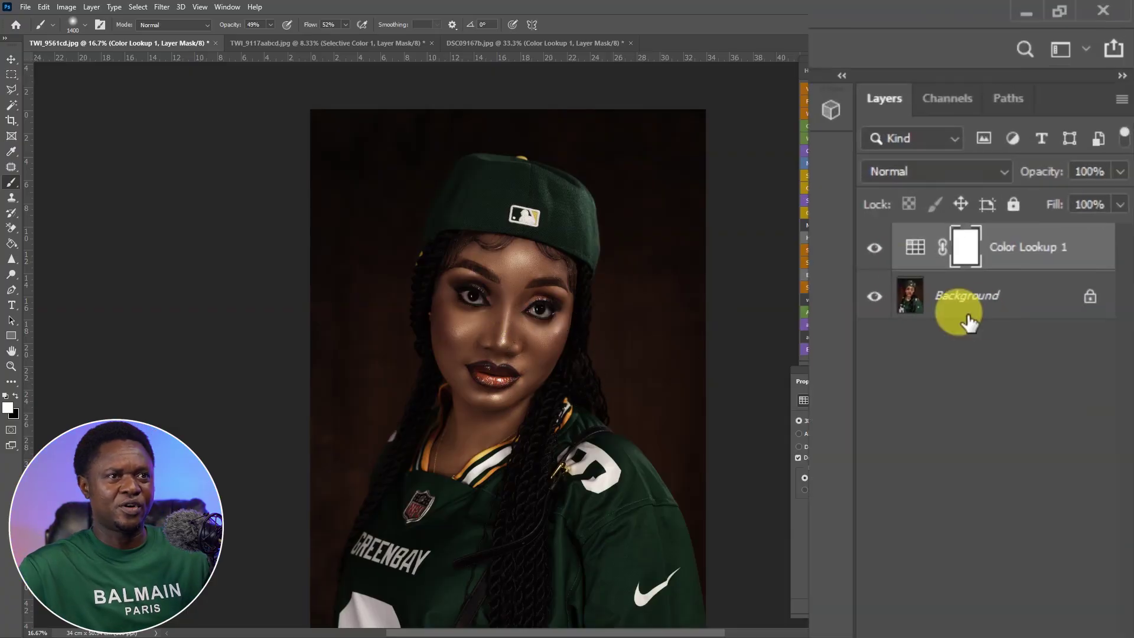
{"action": "left_click", "coordinate": [875, 249]}
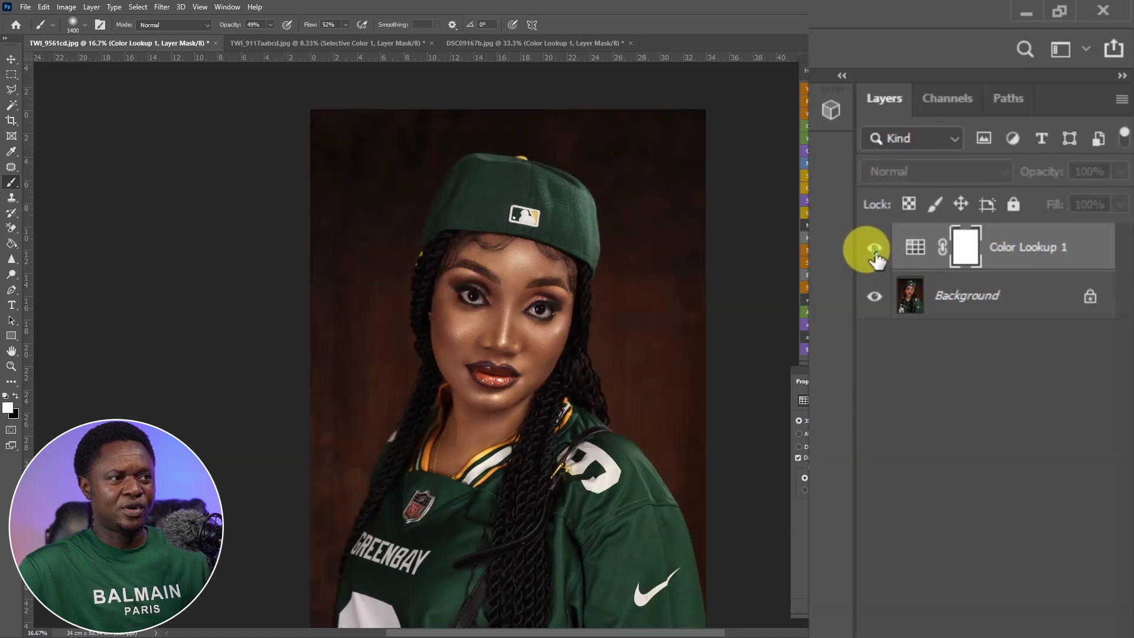
{"action": "left_click", "coordinate": [875, 250]}
{"action": "left_click", "coordinate": [875, 250]}
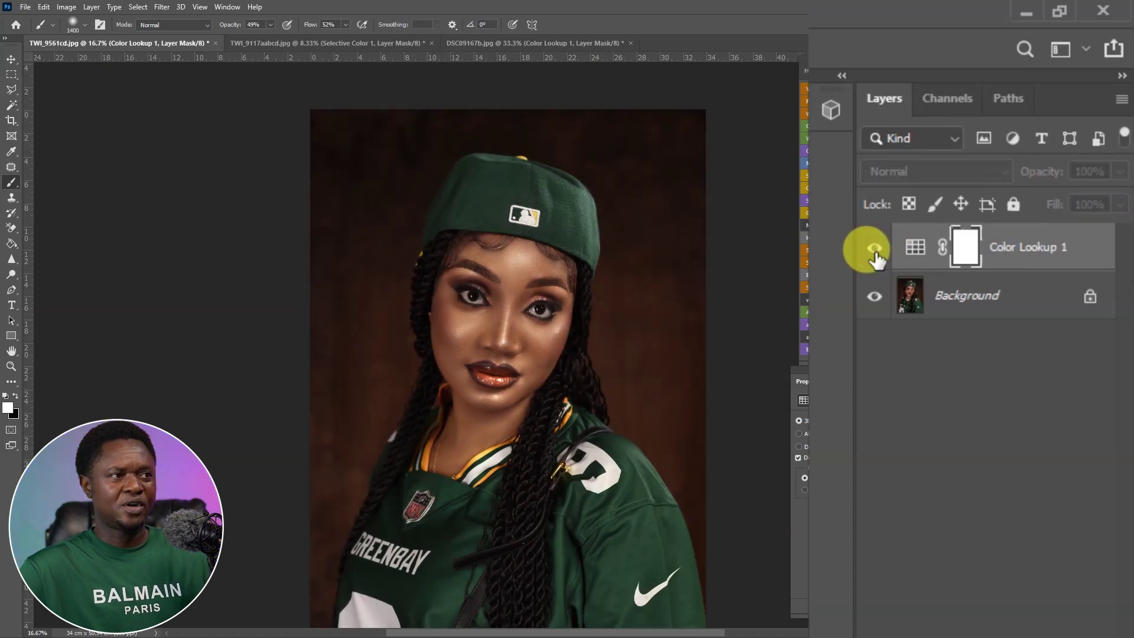
{"action": "left_click", "coordinate": [875, 249]}
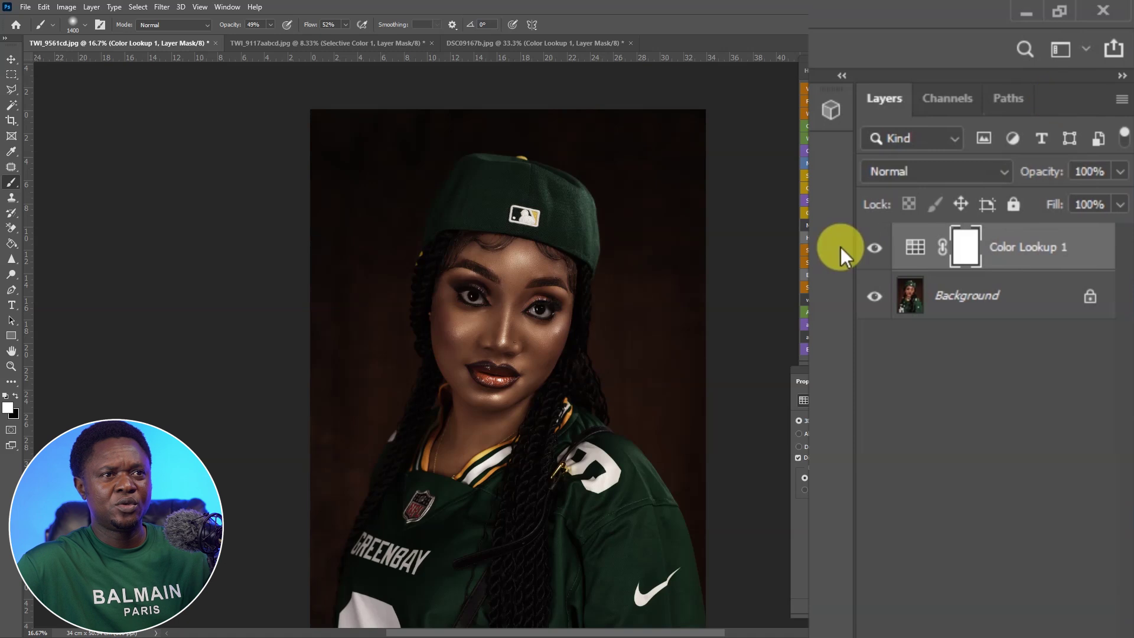
Invert Color Lookup 1's mask to black with Ctrl+I and make the brush smaller
{"action": "left_click", "coordinate": [963, 251]}
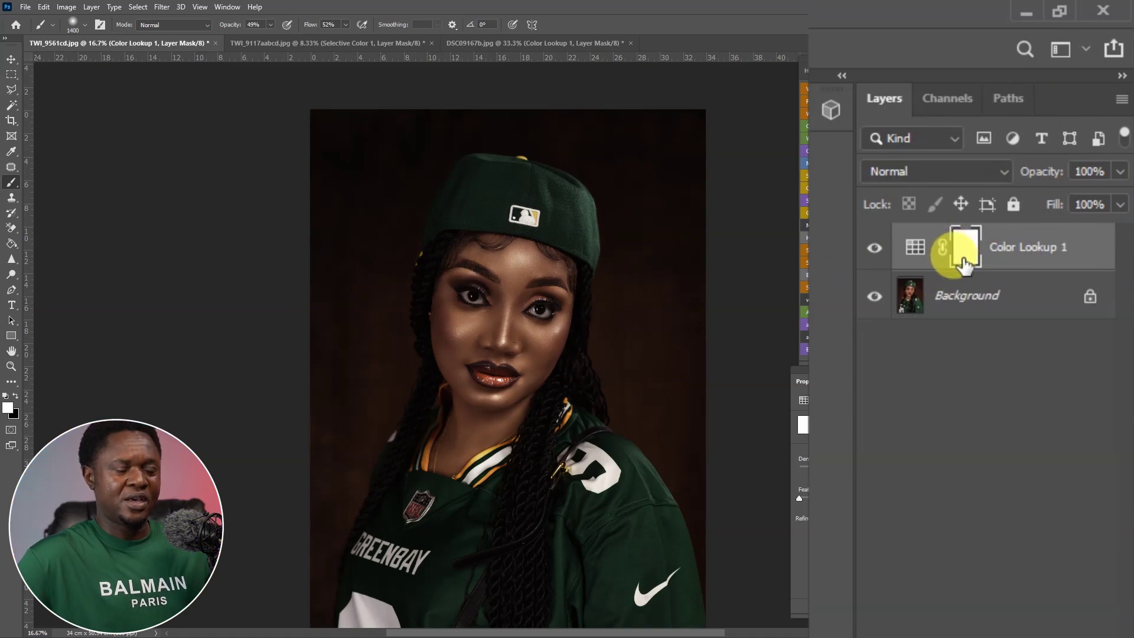
{"action": "key", "text": "ctrl+i"}
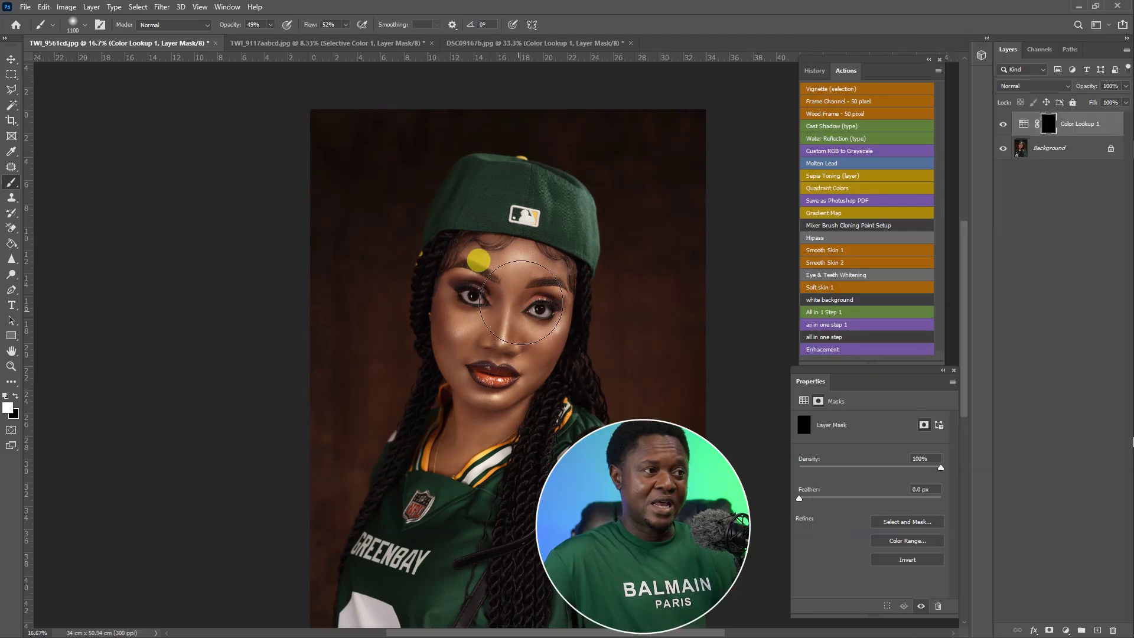
{"action": "key", "text": "bracketleft"}
{"action": "key", "text": "bracketleft"}
{"action": "key", "text": "bracketleft"}
{"action": "key", "text": "bracketleft"}
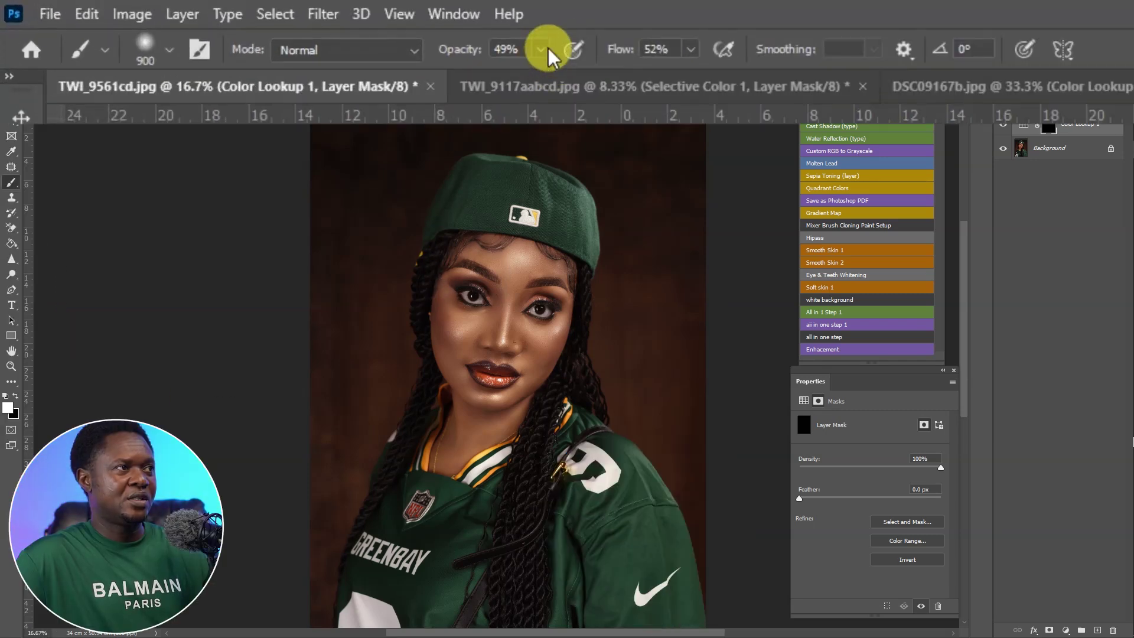
Set the brush Opacity to 96% and Flow to 97%
{"action": "left_click", "coordinate": [543, 49]}
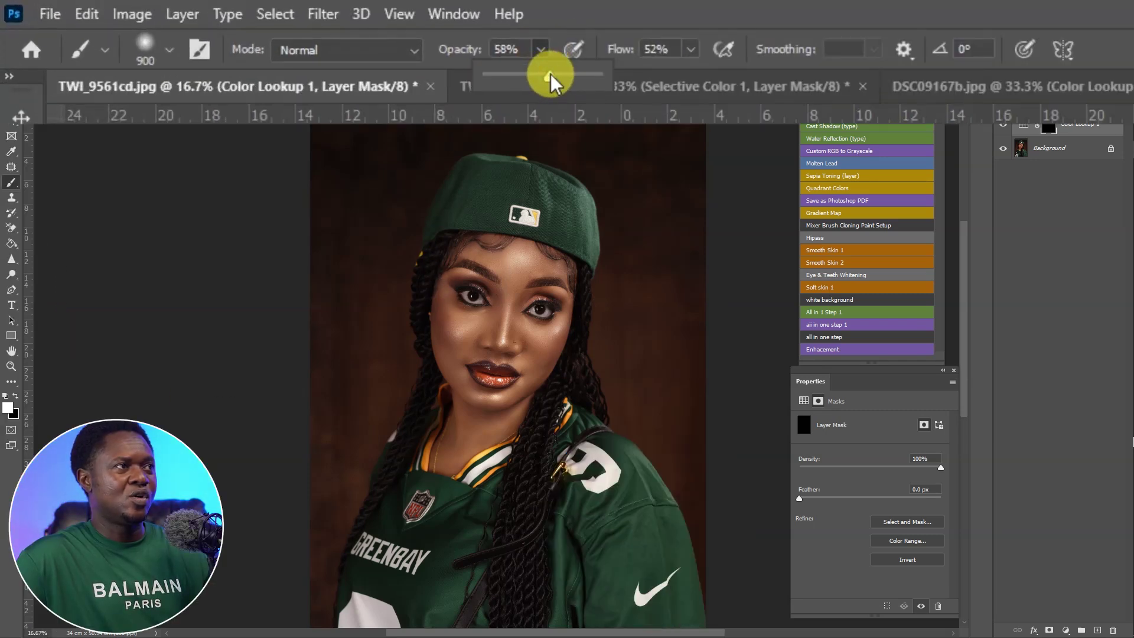
{"action": "left_click", "coordinate": [691, 50]}
{"action": "left_click_drag", "start_coordinate": [694, 74], "coordinate": [737, 78]}
{"action": "left_click", "coordinate": [540, 49]}
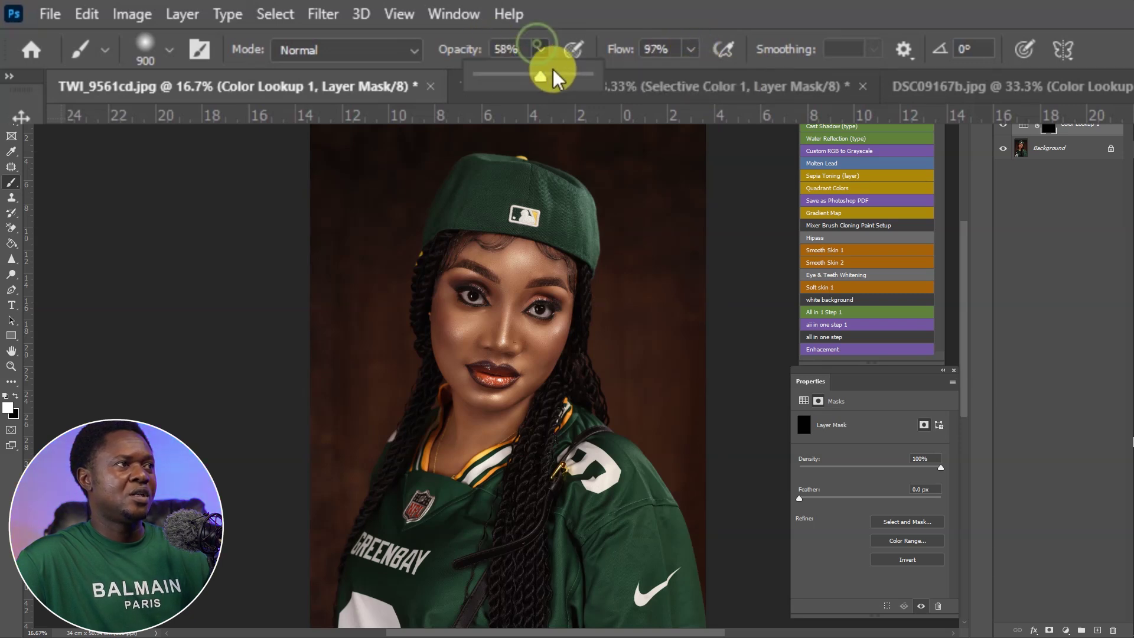
{"action": "left_click_drag", "start_coordinate": [553, 76], "coordinate": [582, 76]}
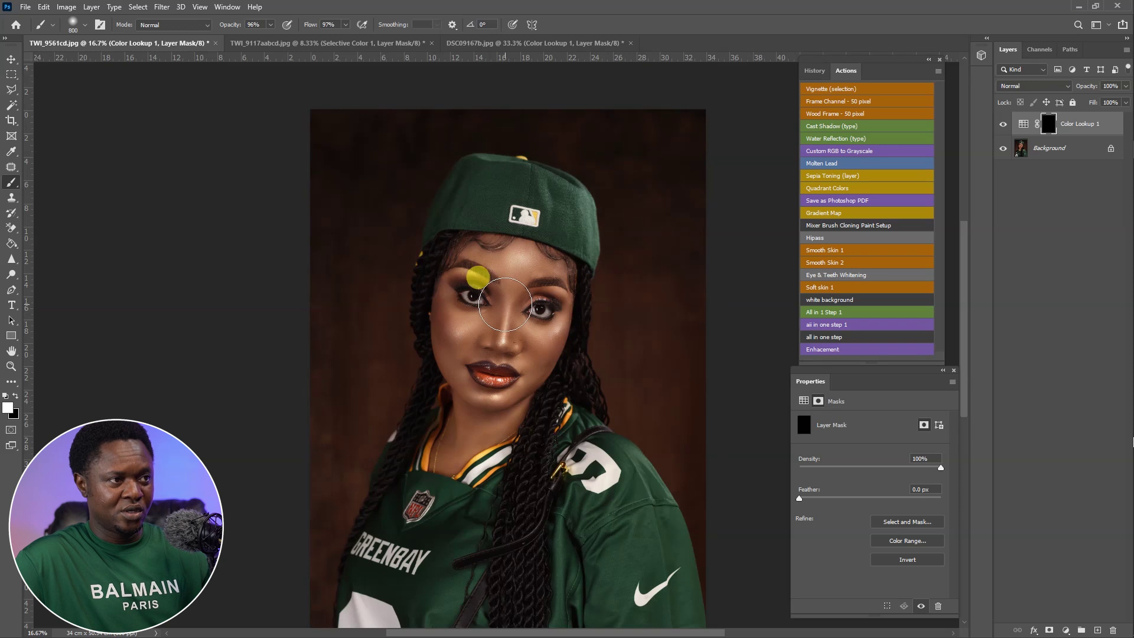
Paint white on the mask over the eyebrows, cheeks and forehead to reveal the melanin look
{"action": "key", "text": "bracketleft"}
{"action": "key", "text": "bracketleft"}
{"action": "key", "text": "bracketleft"}
{"action": "mouse_move", "coordinate": [505, 304]}
{"action": "left_mouse_down"}
{"action": "mouse_move", "coordinate": [501, 254]}
{"action": "mouse_move", "coordinate": [461, 271]}
{"action": "mouse_move", "coordinate": [462, 260]}
{"action": "left_mouse_up"}
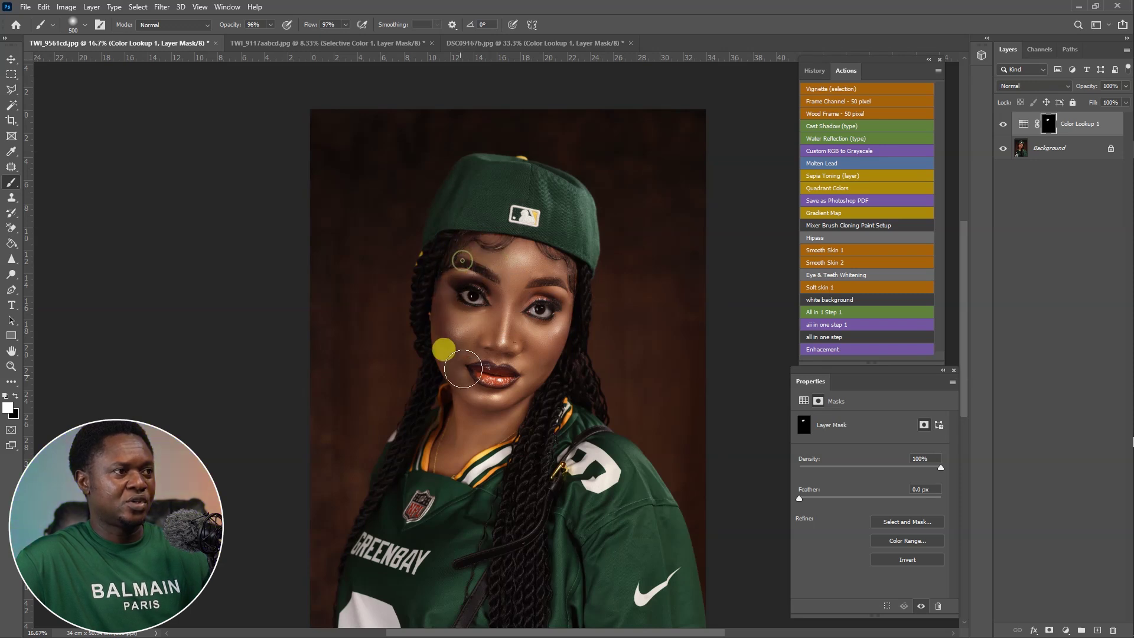
{"action": "mouse_move", "coordinate": [462, 369]}
{"action": "left_mouse_down"}
{"action": "mouse_move", "coordinate": [452, 325]}
{"action": "mouse_move", "coordinate": [455, 381]}
{"action": "mouse_move", "coordinate": [478, 297]}
{"action": "mouse_move", "coordinate": [481, 316]}
{"action": "mouse_move", "coordinate": [502, 268]}
{"action": "mouse_move", "coordinate": [454, 258]}
{"action": "mouse_move", "coordinate": [465, 277]}
{"action": "mouse_move", "coordinate": [482, 259]}
{"action": "mouse_move", "coordinate": [537, 263]}
{"action": "mouse_move", "coordinate": [558, 291]}
{"action": "mouse_move", "coordinate": [538, 281]}
{"action": "mouse_move", "coordinate": [551, 260]}
{"action": "mouse_move", "coordinate": [569, 282]}
{"action": "mouse_move", "coordinate": [572, 326]}
{"action": "mouse_move", "coordinate": [548, 384]}
{"action": "mouse_move", "coordinate": [554, 331]}
{"action": "mouse_move", "coordinate": [508, 422]}
{"action": "mouse_move", "coordinate": [462, 448]}
{"action": "left_mouse_up"}
{"action": "key", "text": "bracketright"}
{"action": "key", "text": "bracketright"}
{"action": "key", "text": "bracketright"}
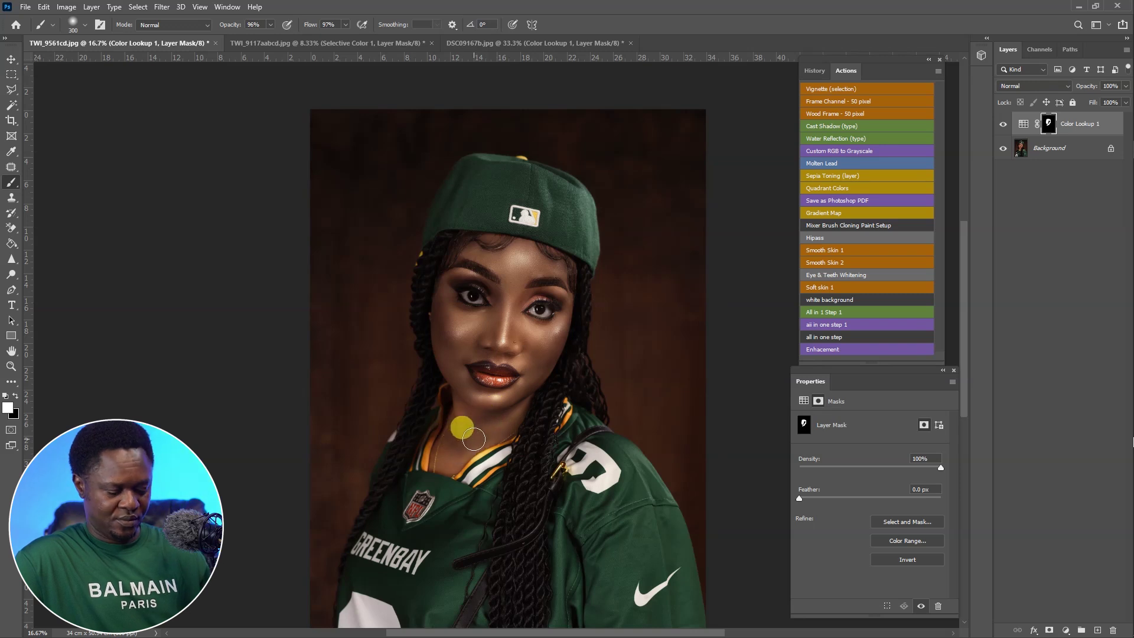
{"action": "key", "text": "ctrl+plus"}
{"action": "key", "text": "ctrl+plus"}
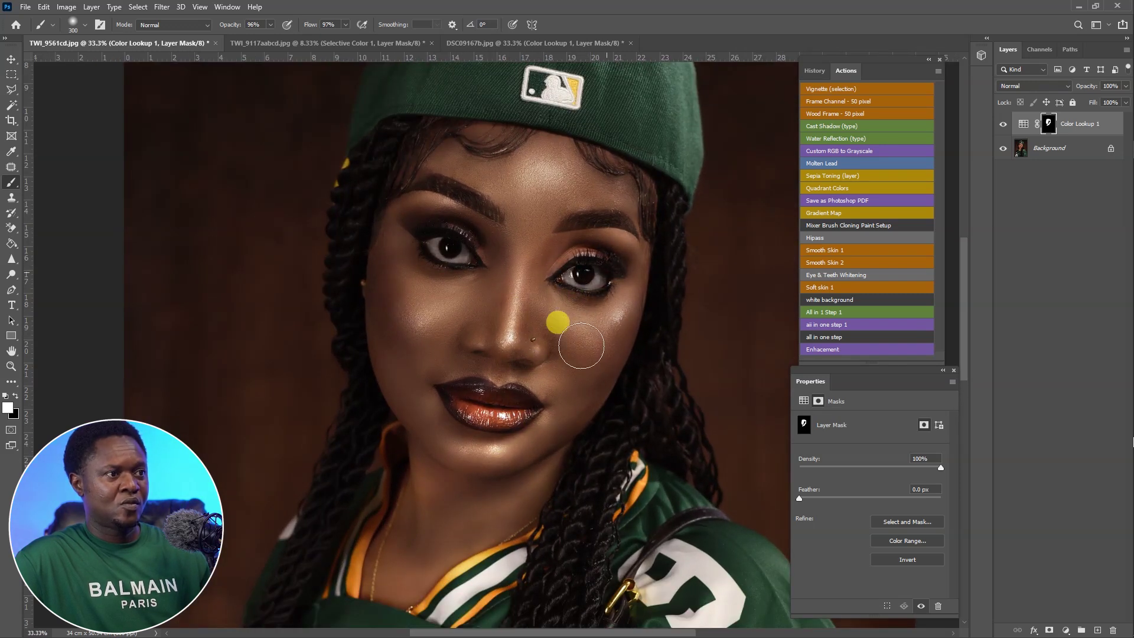
{"action": "mouse_move", "coordinate": [581, 346]}
{"action": "left_mouse_down"}
{"action": "mouse_move", "coordinate": [519, 251]}
{"action": "mouse_move", "coordinate": [519, 228]}
{"action": "mouse_move", "coordinate": [549, 194]}
{"action": "mouse_move", "coordinate": [491, 156]}
{"action": "mouse_move", "coordinate": [601, 185]}
{"action": "mouse_move", "coordinate": [526, 272]}
{"action": "mouse_move", "coordinate": [489, 200]}
{"action": "mouse_move", "coordinate": [427, 194]}
{"action": "mouse_move", "coordinate": [415, 219]}
{"action": "mouse_move", "coordinate": [441, 280]}
{"action": "mouse_move", "coordinate": [420, 412]}
{"action": "mouse_move", "coordinate": [465, 454]}
{"action": "mouse_move", "coordinate": [462, 493]}
{"action": "mouse_move", "coordinate": [479, 500]}
{"action": "mouse_move", "coordinate": [503, 466]}
{"action": "mouse_move", "coordinate": [445, 515]}
{"action": "mouse_move", "coordinate": [434, 505]}
{"action": "mouse_move", "coordinate": [457, 498]}
{"action": "mouse_move", "coordinate": [444, 329]}
{"action": "mouse_move", "coordinate": [457, 480]}
{"action": "mouse_move", "coordinate": [435, 469]}
{"action": "mouse_move", "coordinate": [424, 496]}
{"action": "mouse_move", "coordinate": [489, 463]}
{"action": "mouse_move", "coordinate": [575, 365]}
{"action": "mouse_move", "coordinate": [528, 465]}
{"action": "mouse_move", "coordinate": [635, 278]}
{"action": "mouse_move", "coordinate": [588, 289]}
{"action": "mouse_move", "coordinate": [563, 266]}
{"action": "mouse_move", "coordinate": [548, 313]}
{"action": "left_mouse_up"}
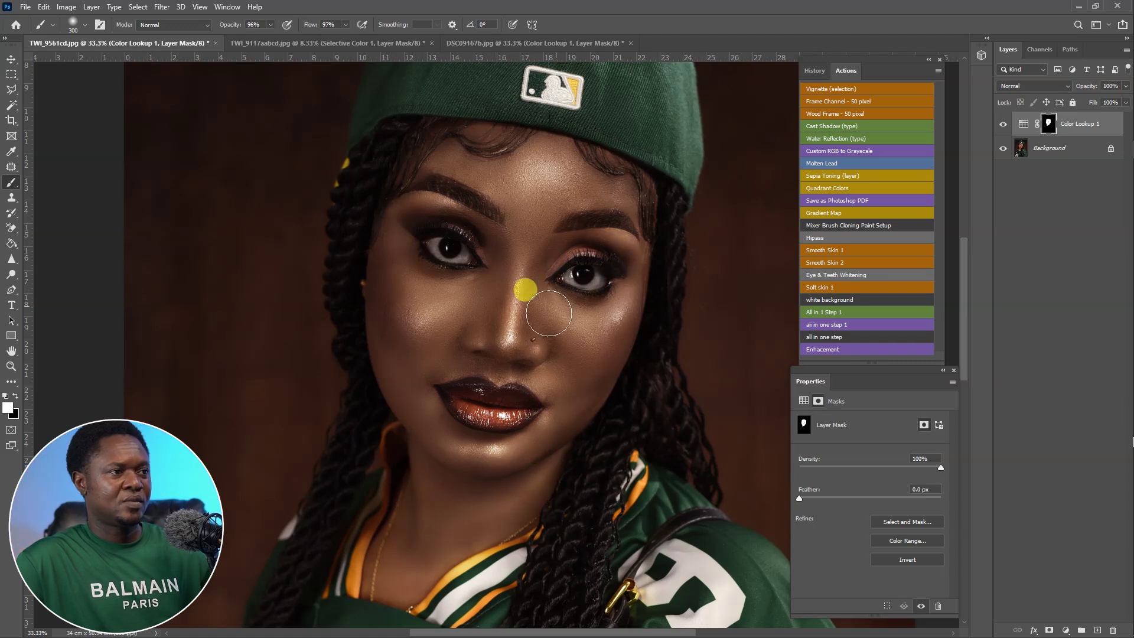
Paint white over the neck with a smaller brush, then zoom to review the portrait
{"action": "left_click_drag", "start_coordinate": [502, 408], "coordinate": [551, 246]}
{"action": "key", "text": "bracketleft"}
{"action": "key", "text": "bracketleft"}
{"action": "key", "text": "bracketleft"}
{"action": "key", "text": "bracketleft"}
{"action": "mouse_move", "coordinate": [455, 436]}
{"action": "left_mouse_down"}
{"action": "mouse_move", "coordinate": [474, 420]}
{"action": "mouse_move", "coordinate": [455, 410]}
{"action": "mouse_move", "coordinate": [462, 357]}
{"action": "mouse_move", "coordinate": [444, 346]}
{"action": "mouse_move", "coordinate": [453, 323]}
{"action": "mouse_move", "coordinate": [420, 406]}
{"action": "mouse_move", "coordinate": [461, 418]}
{"action": "mouse_move", "coordinate": [504, 369]}
{"action": "mouse_move", "coordinate": [552, 348]}
{"action": "mouse_move", "coordinate": [476, 390]}
{"action": "mouse_move", "coordinate": [516, 358]}
{"action": "mouse_move", "coordinate": [524, 331]}
{"action": "mouse_move", "coordinate": [578, 311]}
{"action": "mouse_move", "coordinate": [502, 358]}
{"action": "mouse_move", "coordinate": [610, 274]}
{"action": "mouse_move", "coordinate": [445, 392]}
{"action": "mouse_move", "coordinate": [473, 389]}
{"action": "mouse_move", "coordinate": [438, 387]}
{"action": "mouse_move", "coordinate": [449, 351]}
{"action": "mouse_move", "coordinate": [431, 400]}
{"action": "mouse_move", "coordinate": [457, 378]}
{"action": "mouse_move", "coordinate": [426, 388]}
{"action": "mouse_move", "coordinate": [451, 380]}
{"action": "left_mouse_up"}
{"action": "key", "text": "bracketleft"}
{"action": "key", "text": "bracketleft"}
{"action": "key", "text": "bracketright"}
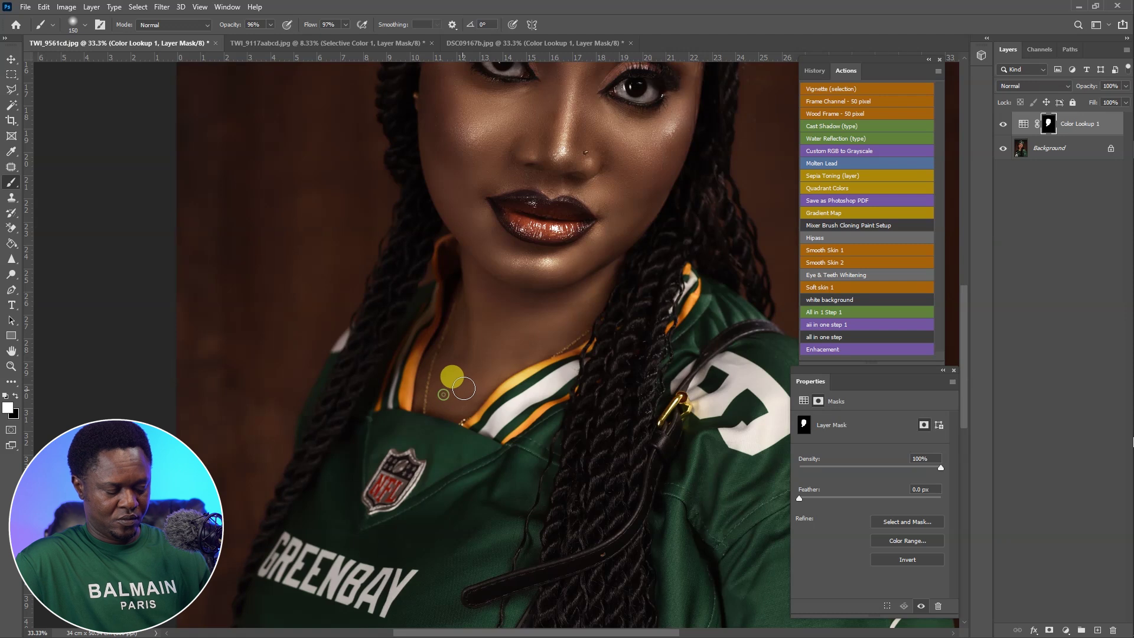
{"action": "key", "text": "ctrl+minus"}
{"action": "key", "text": "ctrl+minus"}
{"action": "key", "text": "ctrl+minus"}
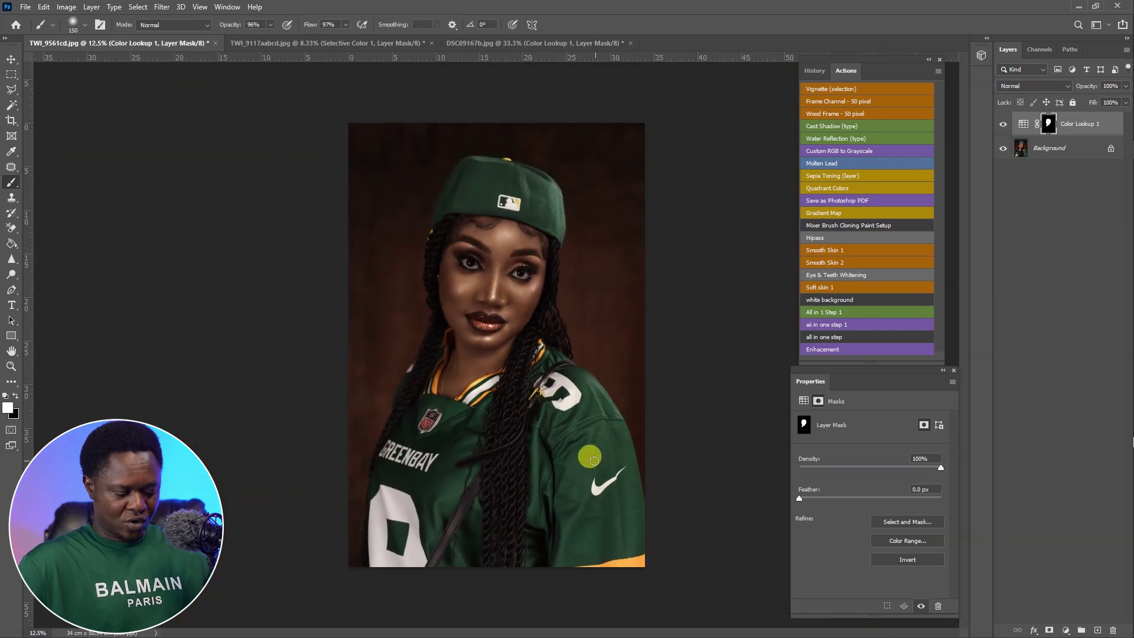
{"action": "key", "text": "ctrl+plus"}
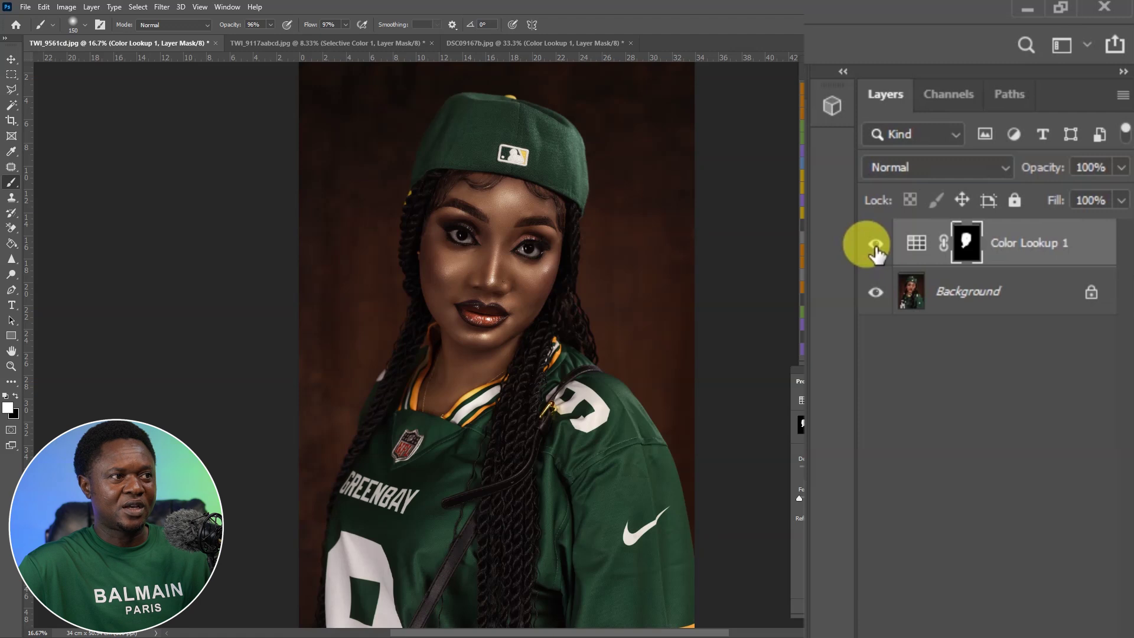
Toggle Color Lookup 1 off and on twice to compare, then bring up the adjustment layer list
{"action": "left_click", "coordinate": [877, 253]}
{"action": "left_click", "coordinate": [876, 253]}
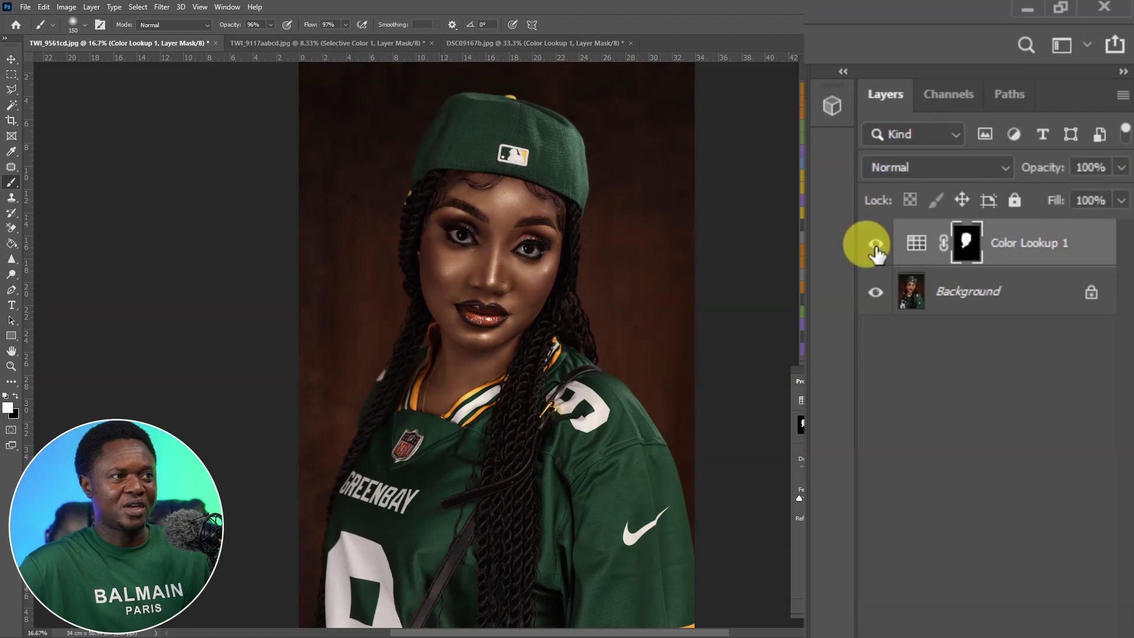
{"action": "left_click", "coordinate": [876, 253]}
{"action": "left_click", "coordinate": [876, 253]}
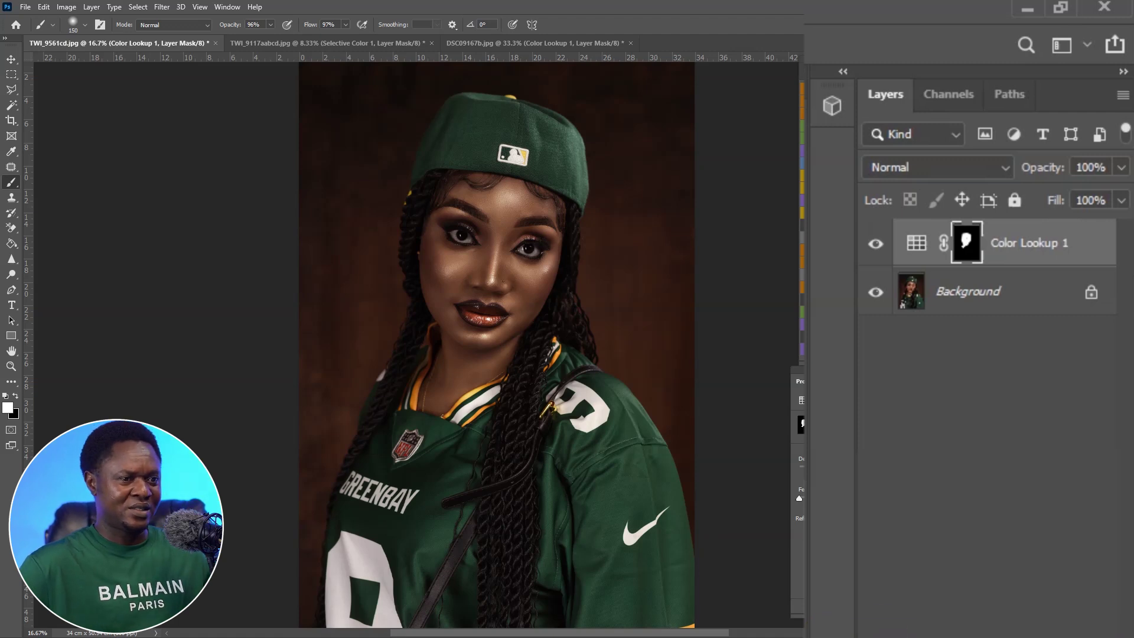
{"action": "left_click", "coordinate": [1066, 631]}
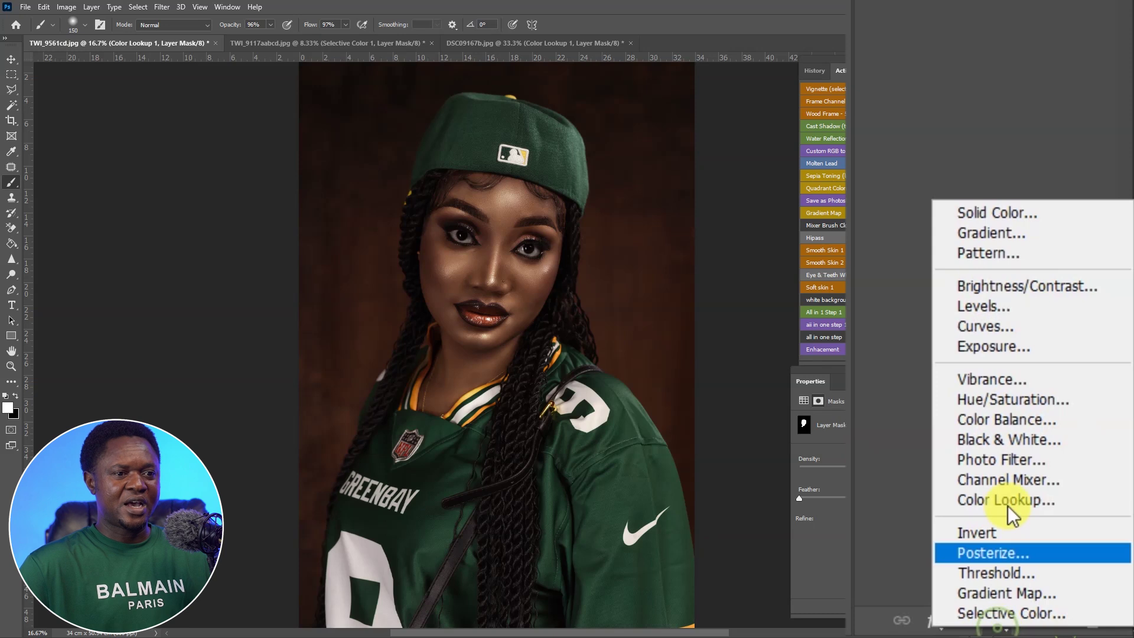
Add a Brightness/Contrast layer at Brightness -34, Contrast 20, and invert its mask to black
{"action": "left_click", "coordinate": [1071, 464]}
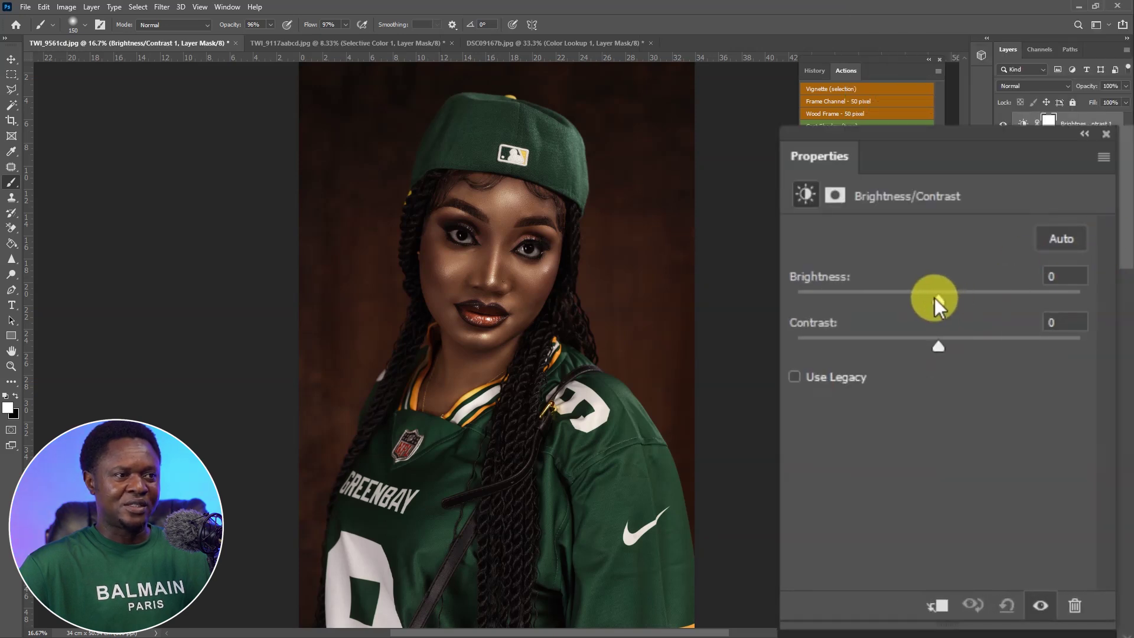
{"action": "mouse_move", "coordinate": [938, 300]}
{"action": "left_mouse_down"}
{"action": "mouse_move", "coordinate": [962, 298]}
{"action": "mouse_move", "coordinate": [908, 301]}
{"action": "mouse_move", "coordinate": [924, 310]}
{"action": "left_mouse_up"}
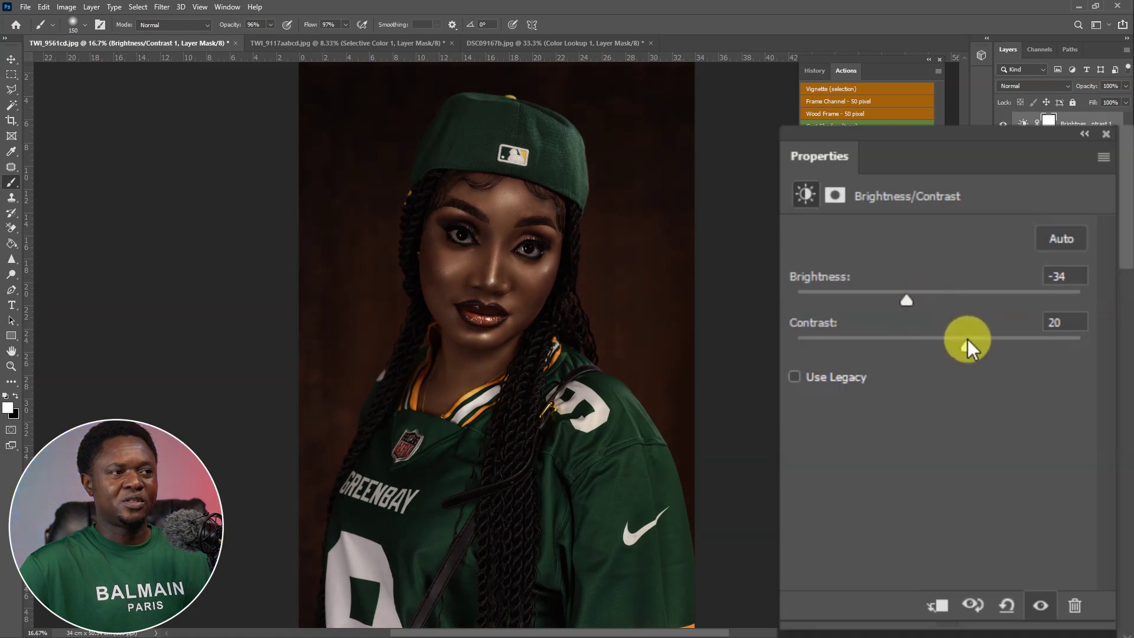
{"action": "left_click", "coordinate": [1048, 124]}
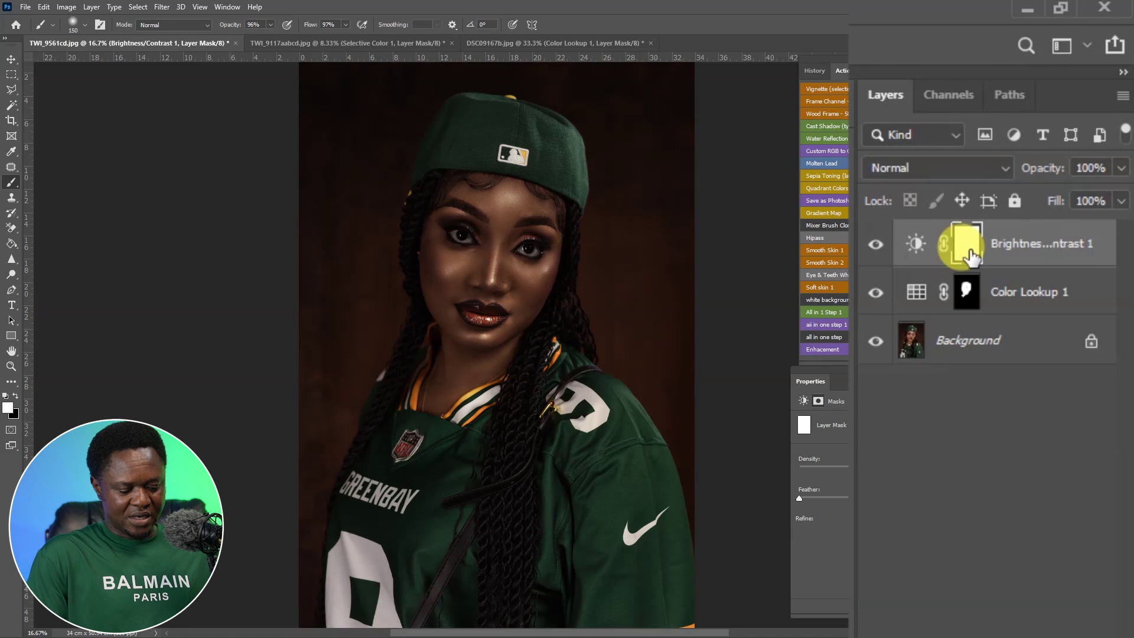
{"action": "key", "text": "ctrl+i"}
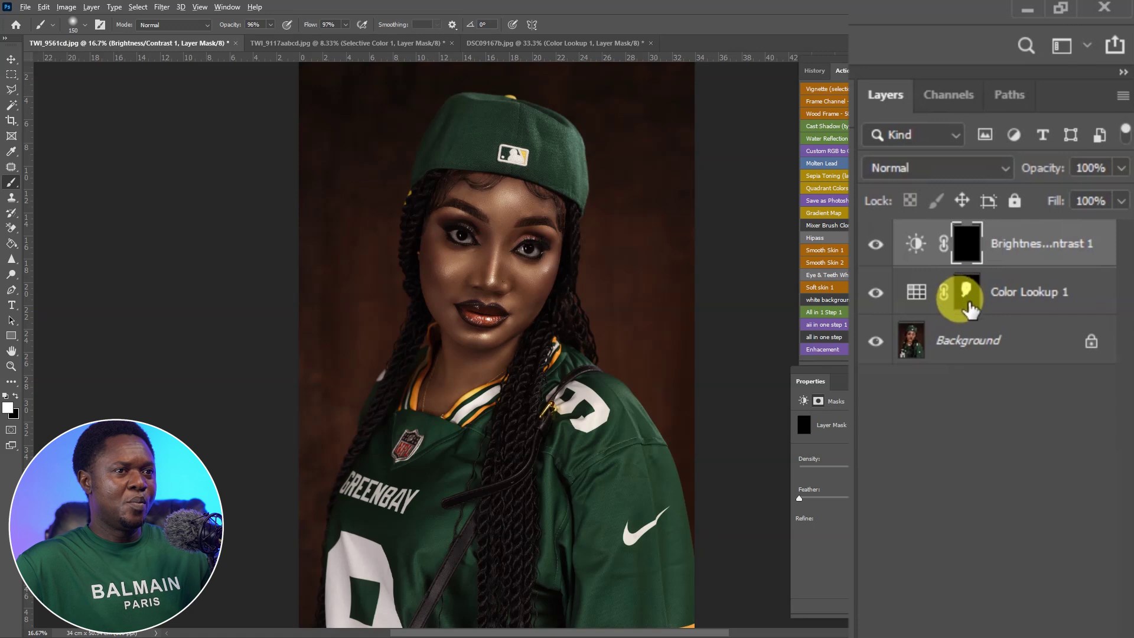
Replace Brightness/Contrast 1's mask with Color Lookup 1's face mask, then toggle it to compare
{"action": "left_click_drag", "start_coordinate": [968, 293], "coordinate": [969, 245]}
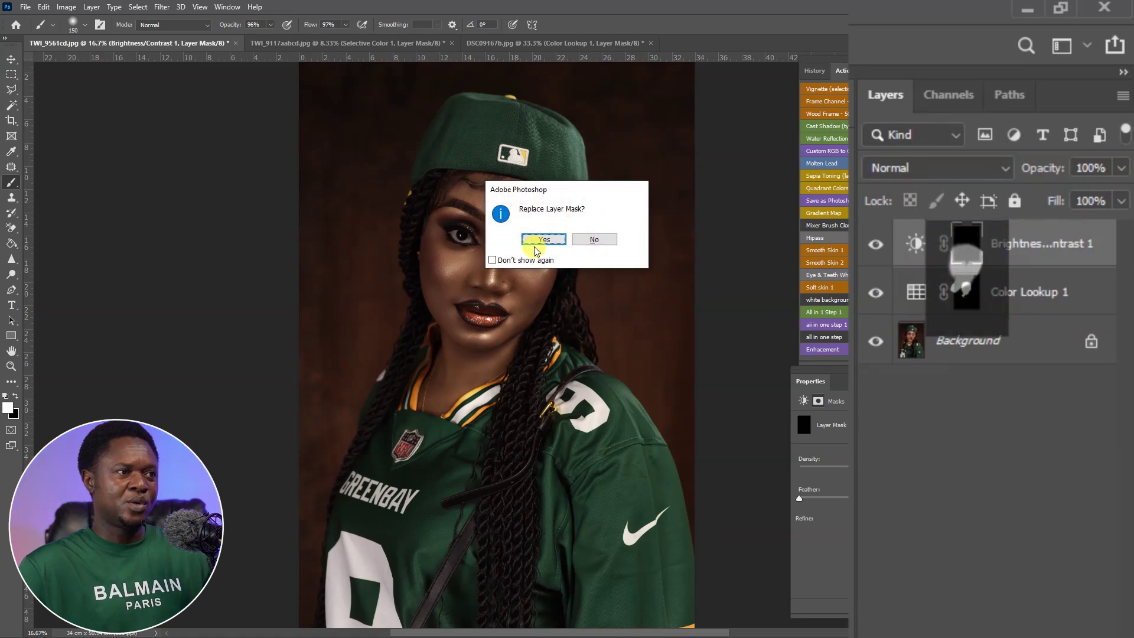
{"action": "left_click", "coordinate": [544, 240]}
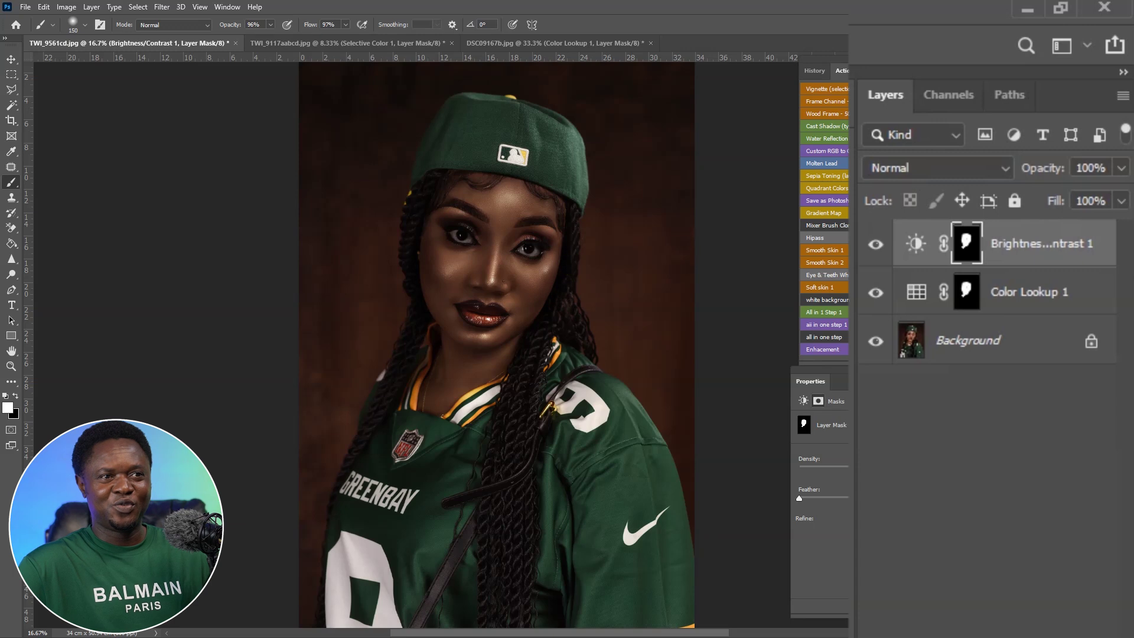
{"action": "left_click", "coordinate": [876, 244]}
{"action": "left_click", "coordinate": [876, 245]}
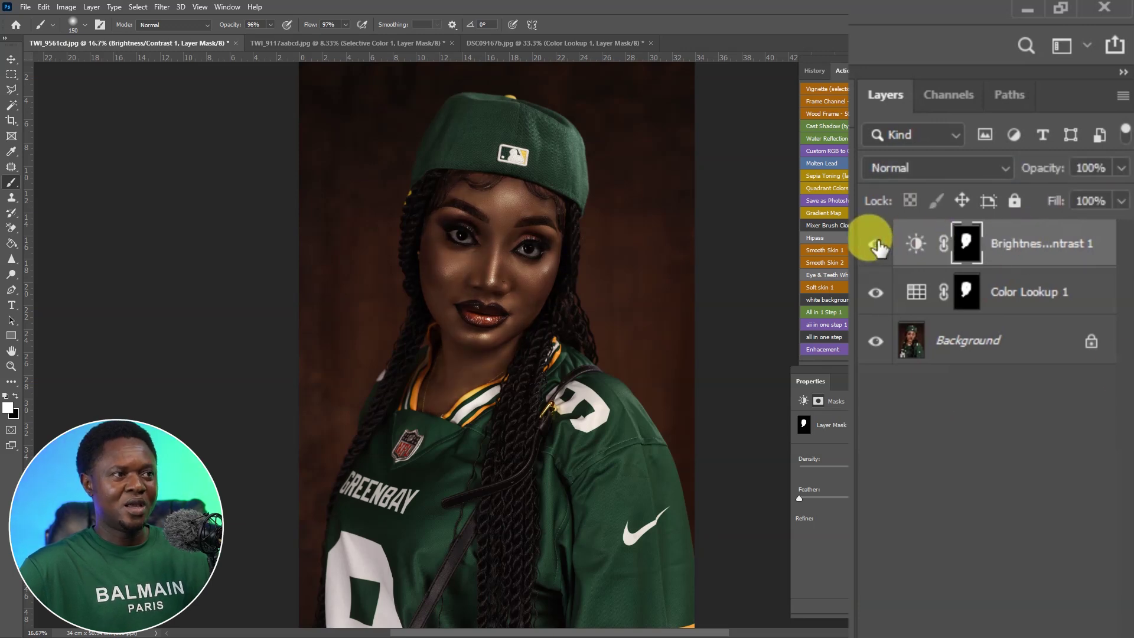
{"action": "left_click", "coordinate": [877, 245]}
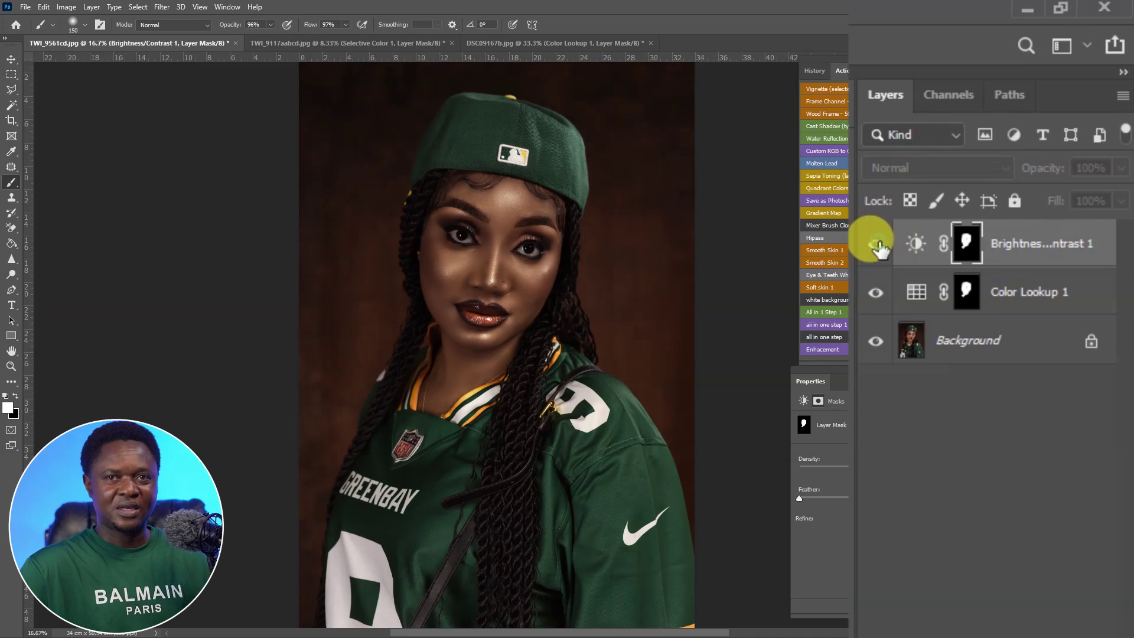
{"action": "left_click", "coordinate": [877, 246]}
{"action": "left_click", "coordinate": [878, 246]}
{"action": "left_click", "coordinate": [879, 246]}
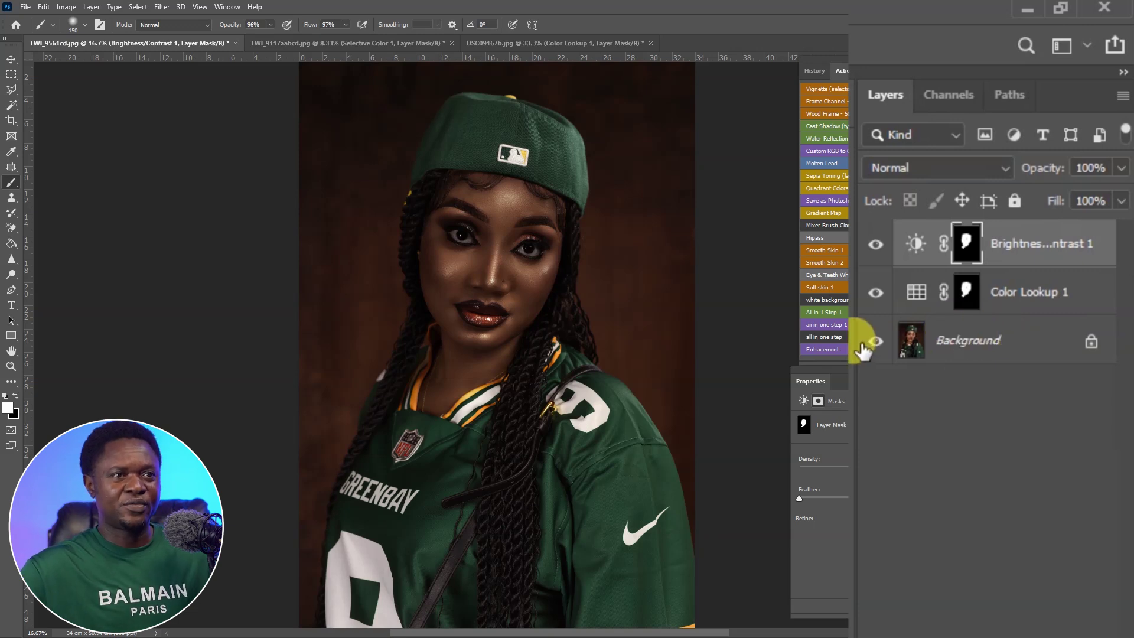
Group Brightness/Contrast 1 and Color Lookup 1 into Group 1 and toggle it to compare
{"action": "left_click", "coordinate": [1080, 300]}
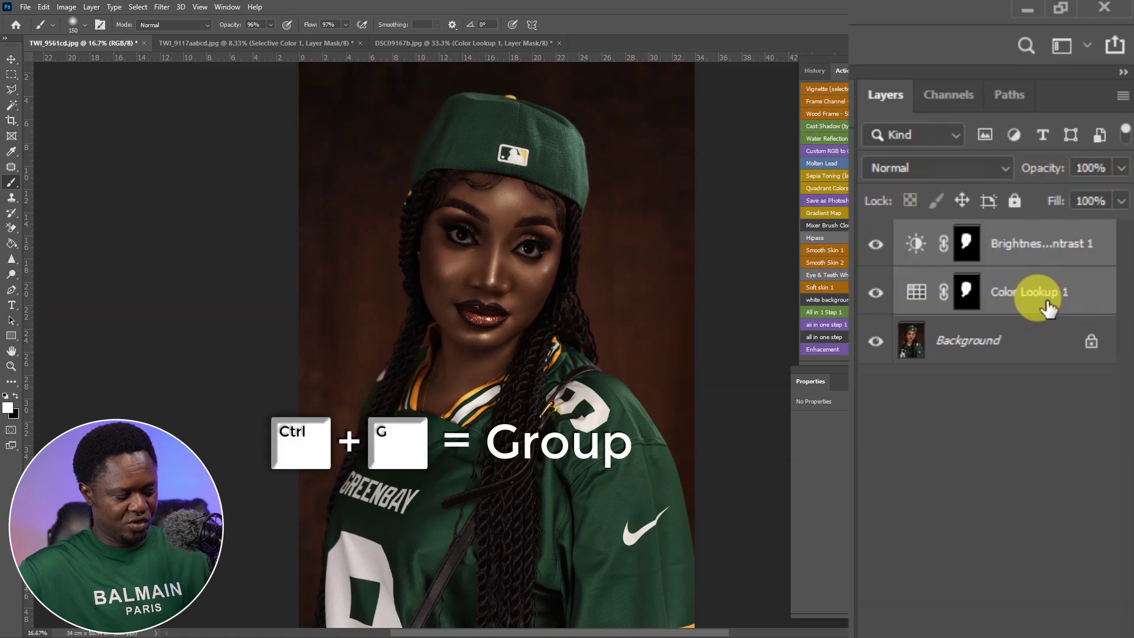
{"action": "key", "text": "ctrl+g"}
{"action": "left_click", "coordinate": [876, 235]}
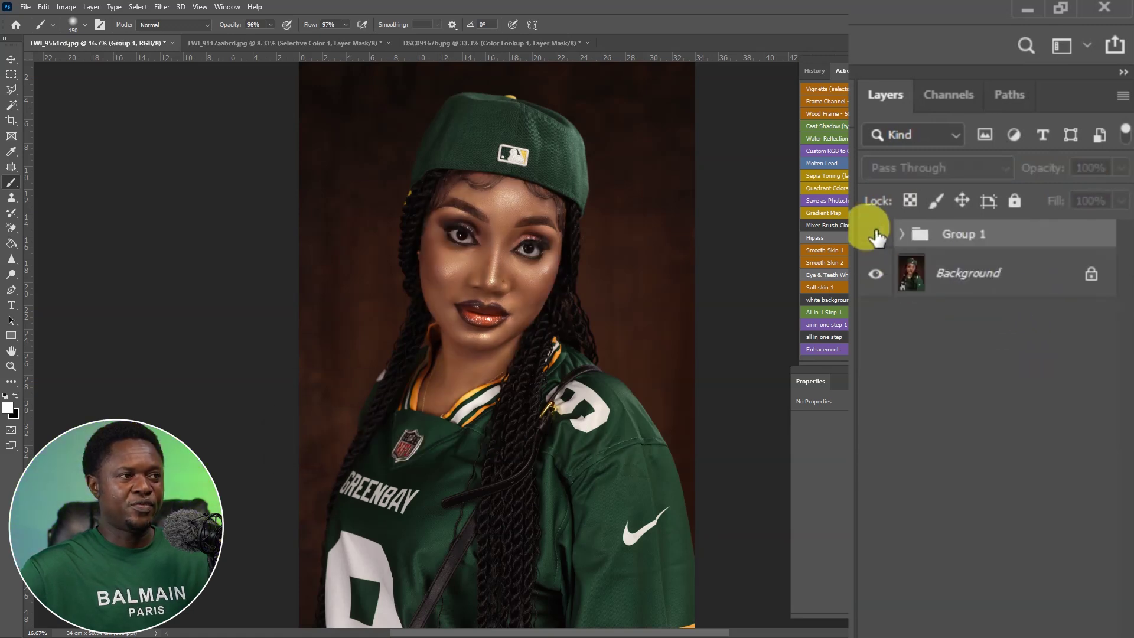
{"action": "left_click", "coordinate": [876, 234]}
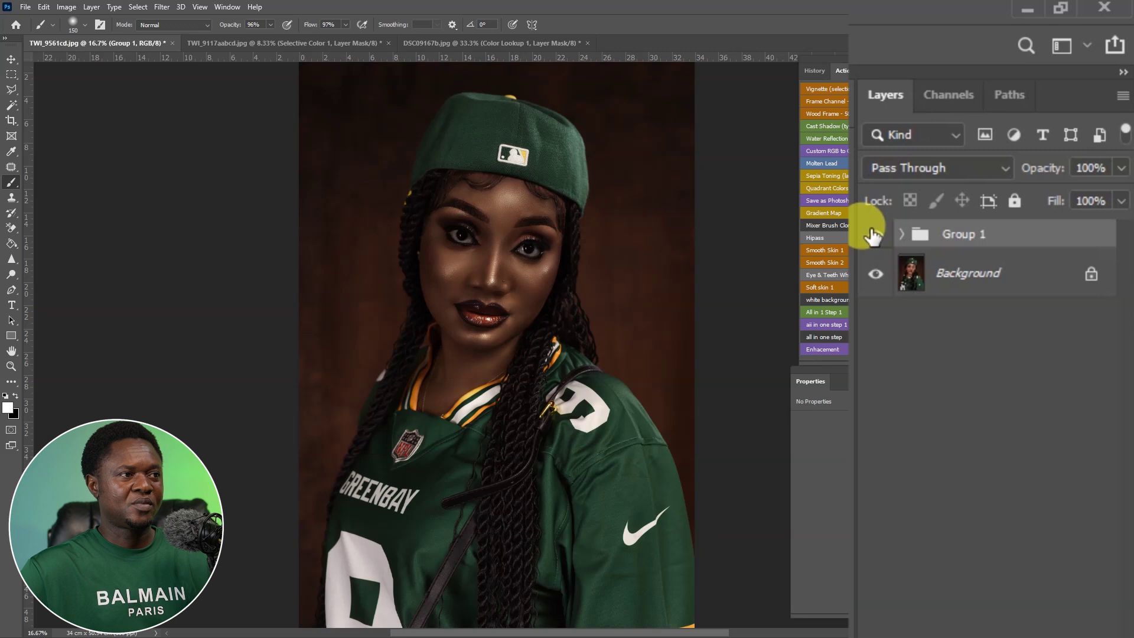
{"action": "left_click", "coordinate": [873, 235]}
{"action": "left_click", "coordinate": [868, 231]}
Zoom in on the face, compare Group 1 on and off, then switch to TWI_9117aabcd.jpg
{"action": "key", "text": "ctrl+plus"}
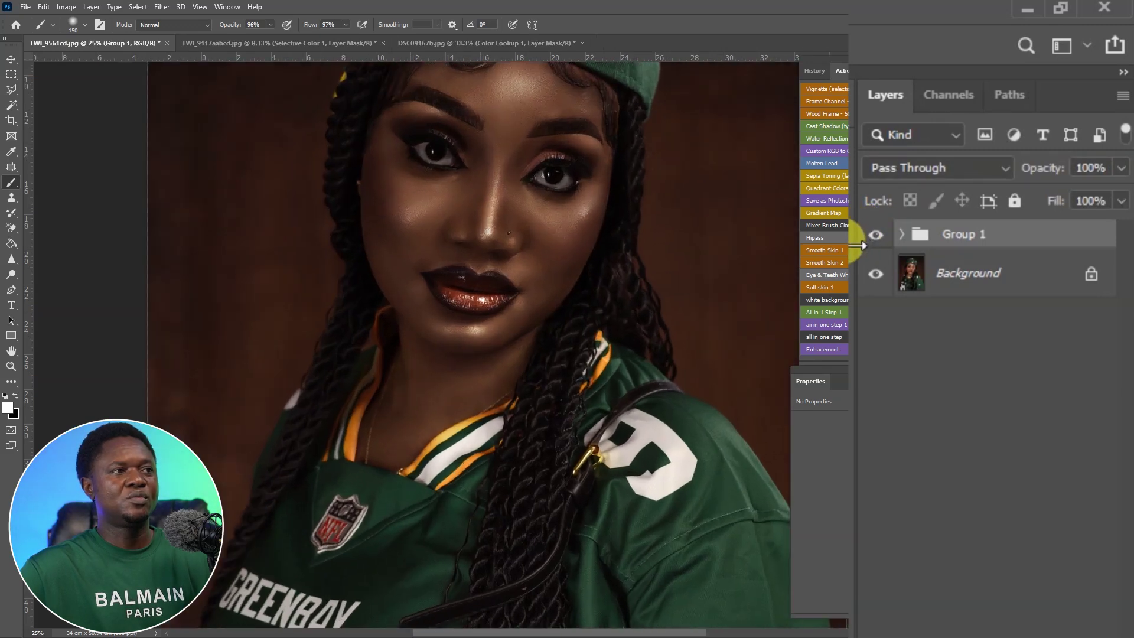
{"action": "key", "text": "ctrl+plus"}
{"action": "left_click_drag", "start_coordinate": [609, 284], "coordinate": [596, 393]}
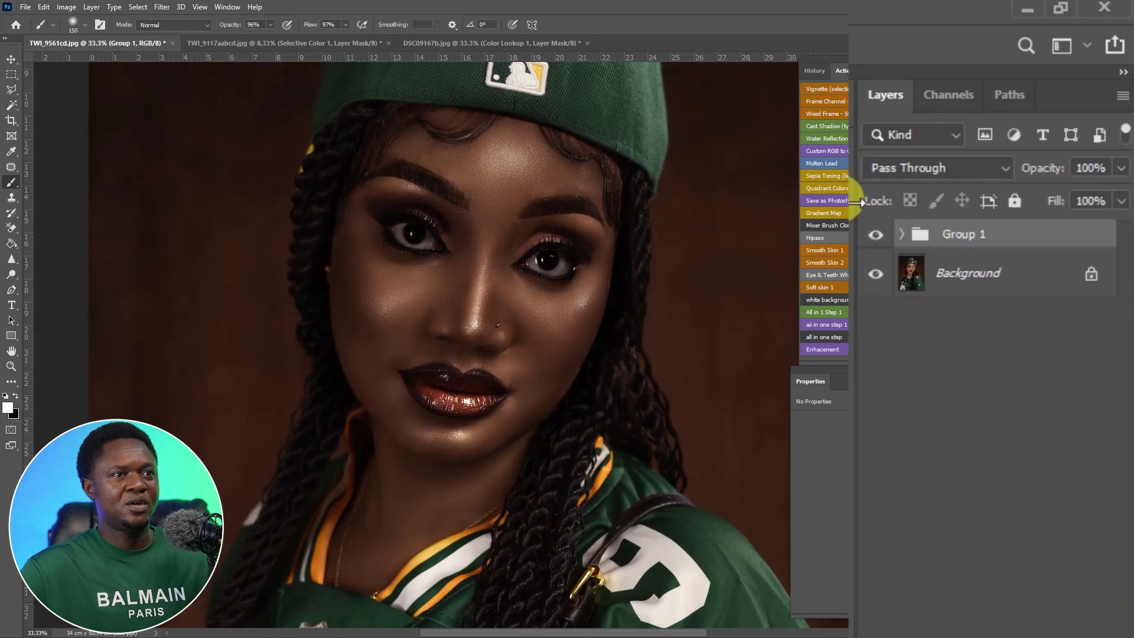
{"action": "left_click", "coordinate": [878, 235]}
{"action": "left_click", "coordinate": [876, 235]}
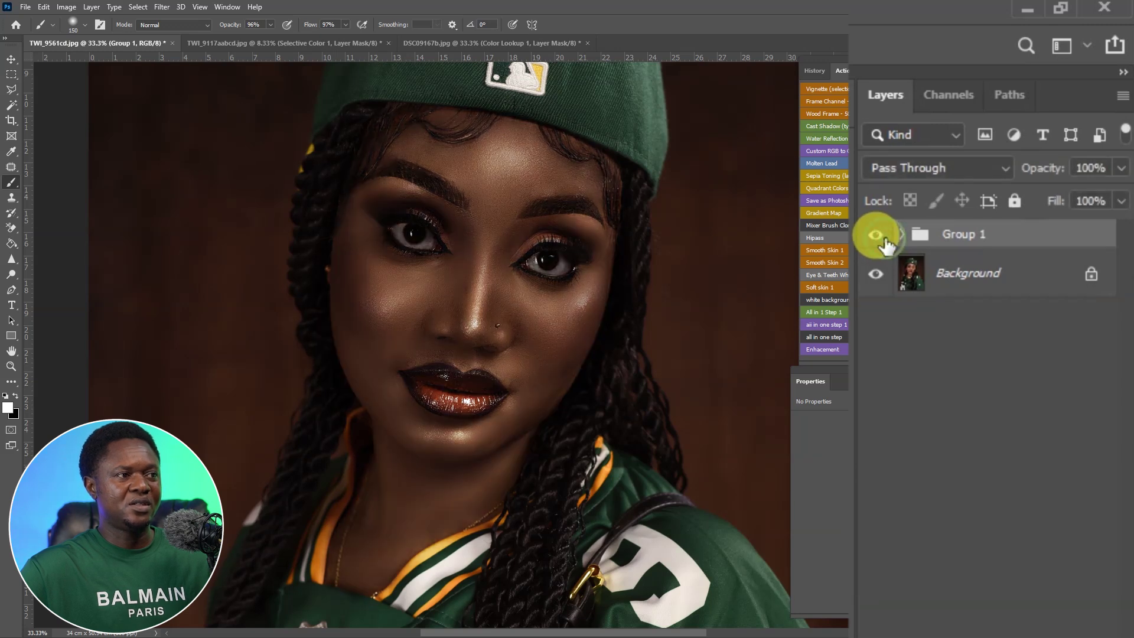
{"action": "left_click", "coordinate": [877, 235]}
{"action": "left_click", "coordinate": [876, 235]}
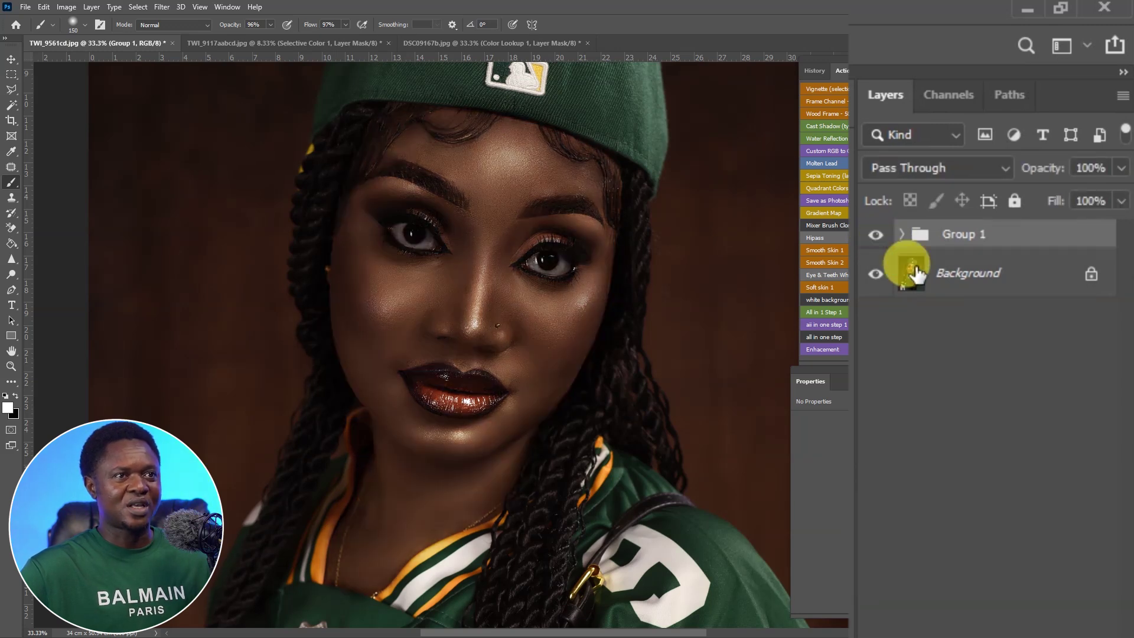
{"action": "left_click", "coordinate": [265, 43]}
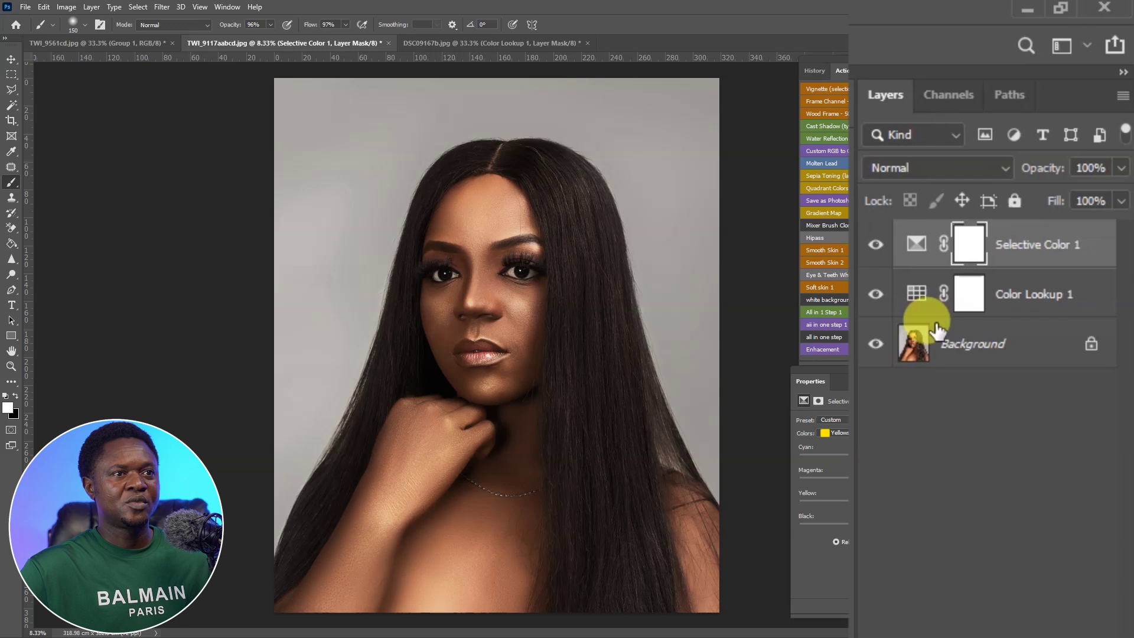
Group Selective Color 1 and Color Lookup 1 into Group 1 and toggle it to compare
{"action": "left_click", "coordinate": [1072, 293], "text": "shift"}
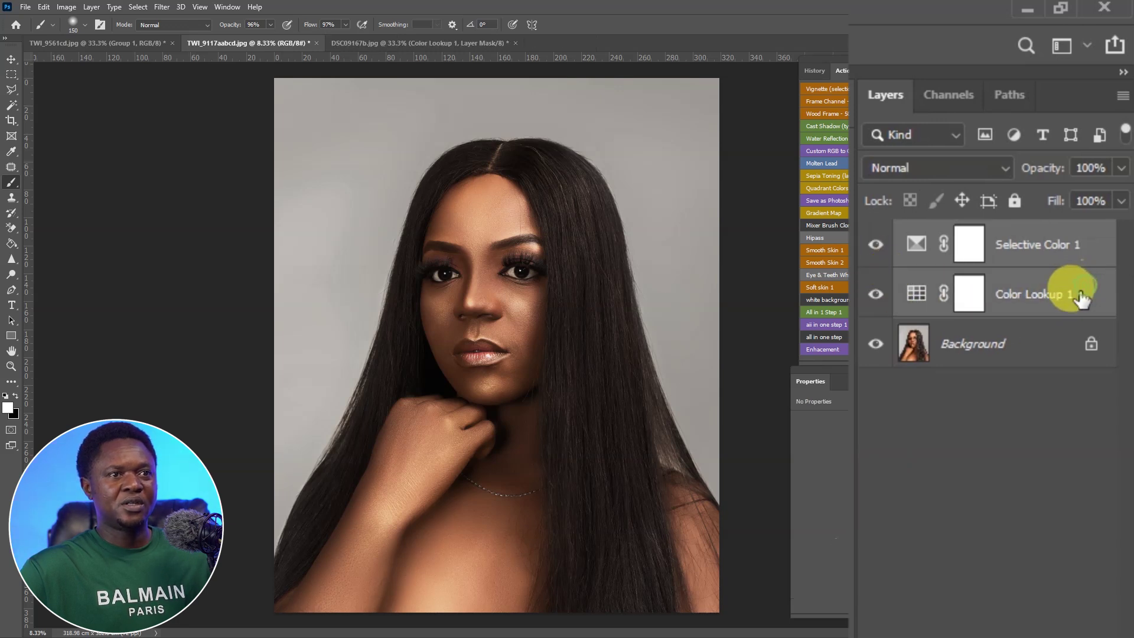
{"action": "key", "text": "ctrl+g"}
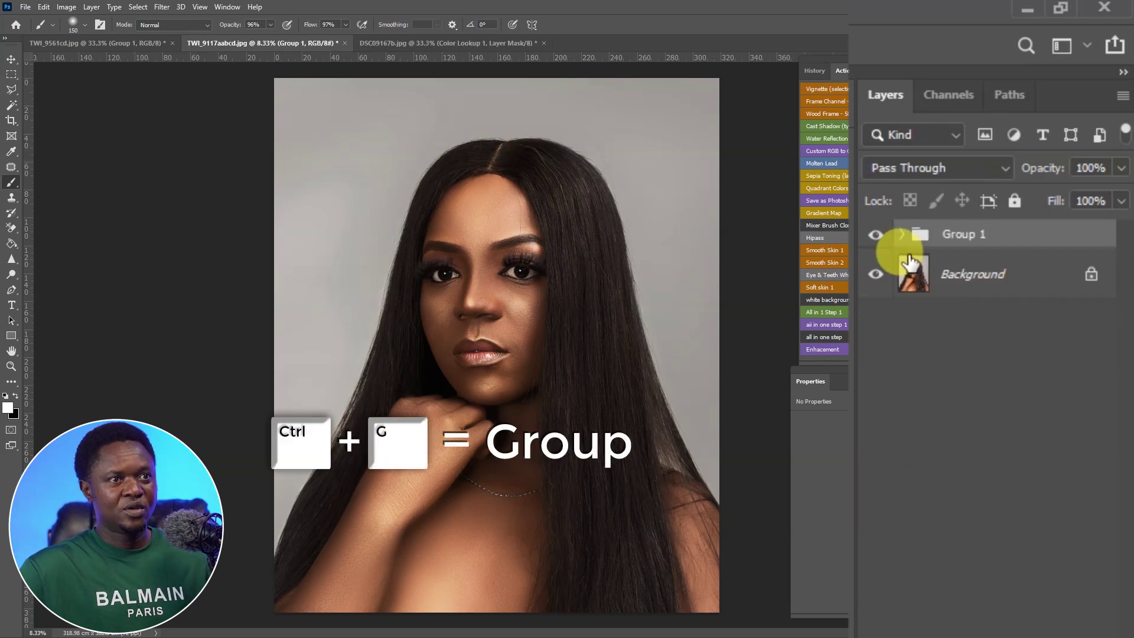
{"action": "left_click", "coordinate": [875, 235]}
{"action": "left_click", "coordinate": [876, 236]}
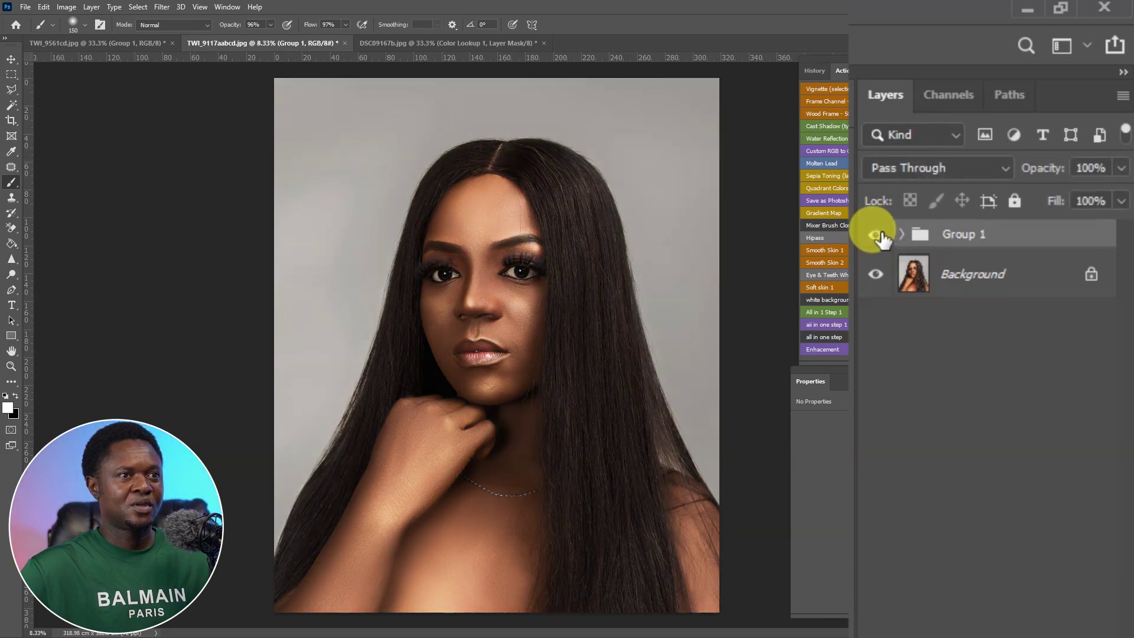
{"action": "left_click", "coordinate": [875, 236]}
{"action": "left_click", "coordinate": [876, 236]}
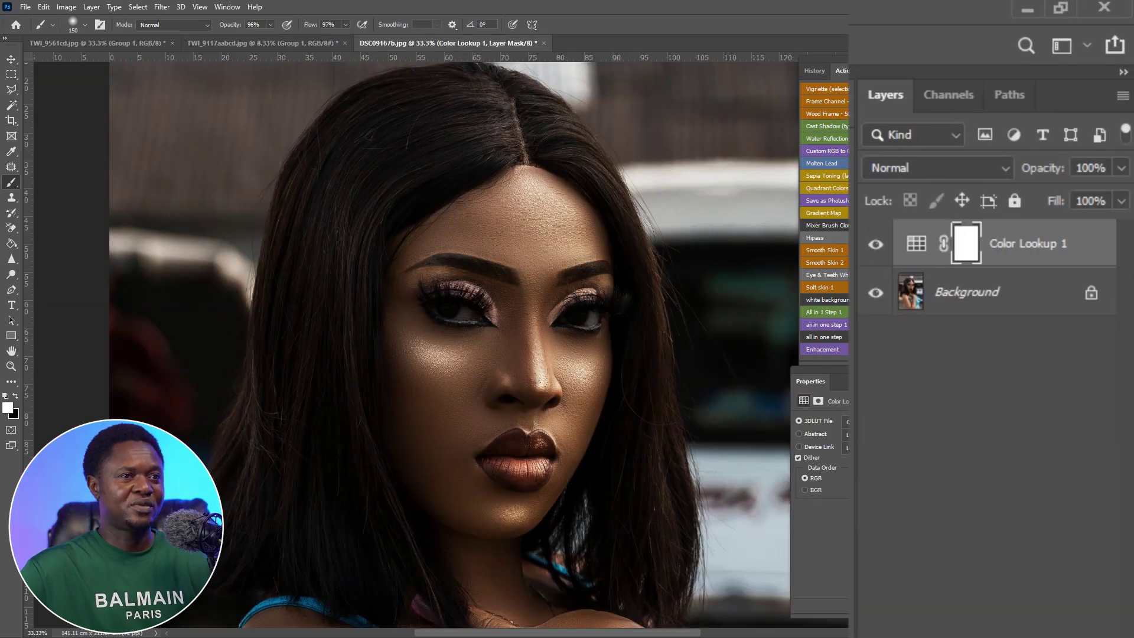
Toggle Color Lookup 1 on the DSC09167b.jpg portrait twice to compare, then zoom out
{"action": "left_click", "coordinate": [878, 247]}
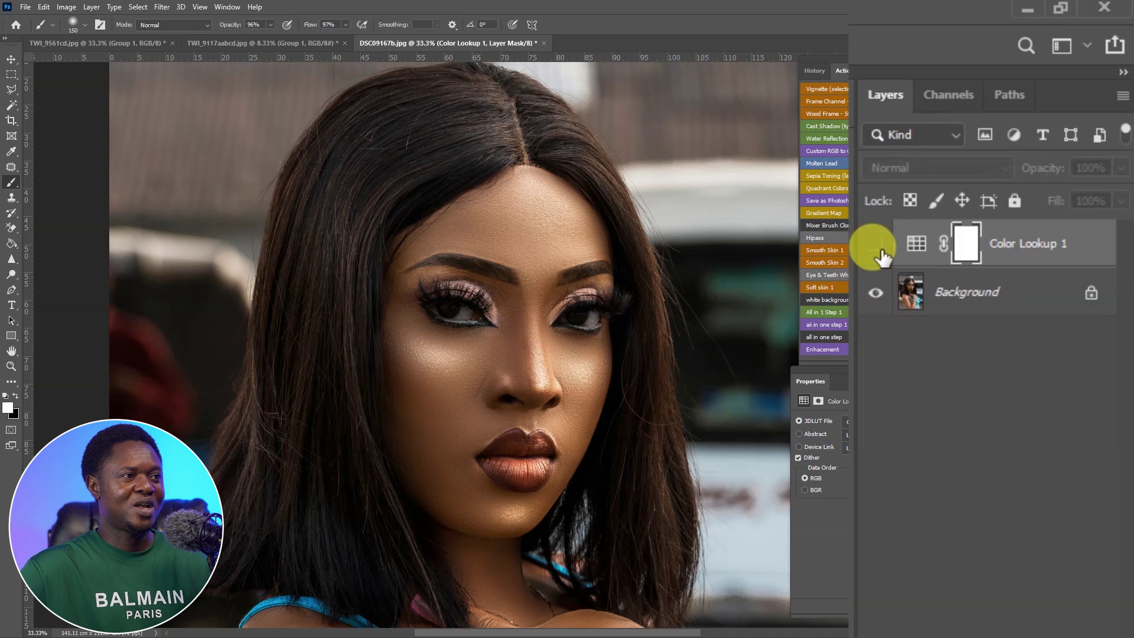
{"action": "left_click", "coordinate": [879, 251]}
{"action": "left_click", "coordinate": [879, 251]}
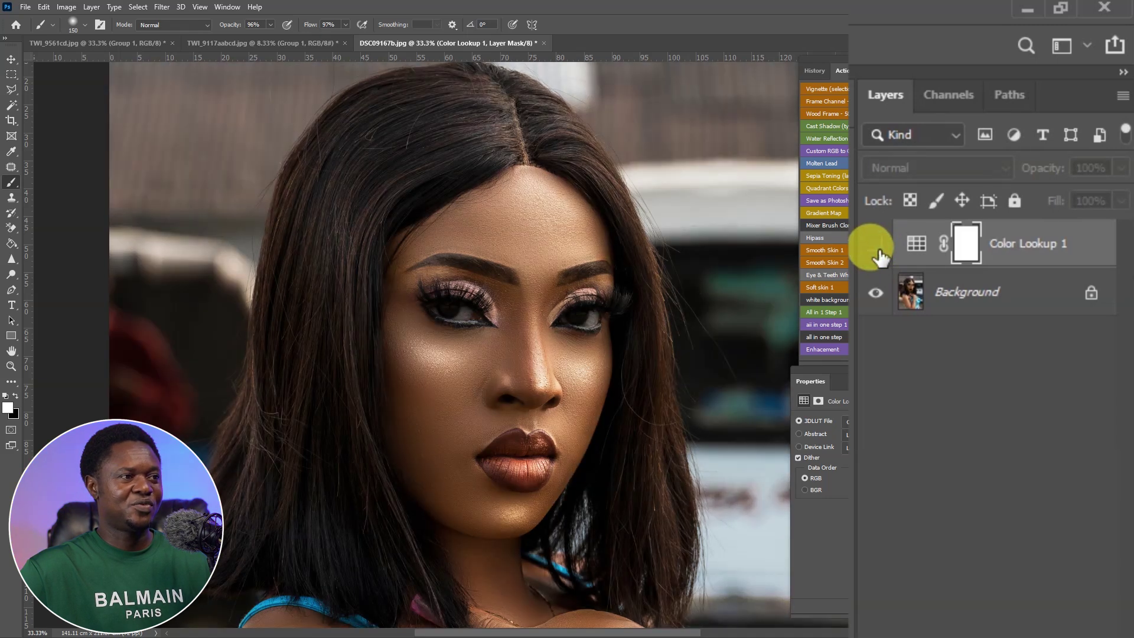
{"action": "left_click", "coordinate": [879, 252]}
{"action": "key", "text": "ctrl+minus"}
{"action": "key", "text": "ctrl+minus"}
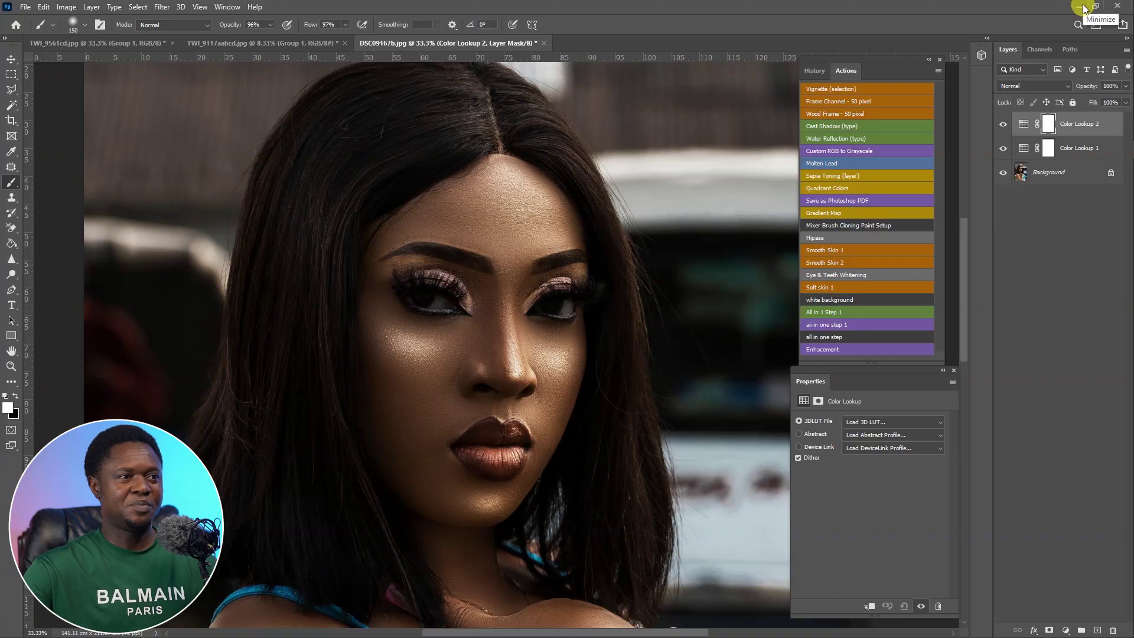
Minimise Photoshop so File Explorer's luts presets folder shows again
{"action": "left_click", "coordinate": [1084, 7]}
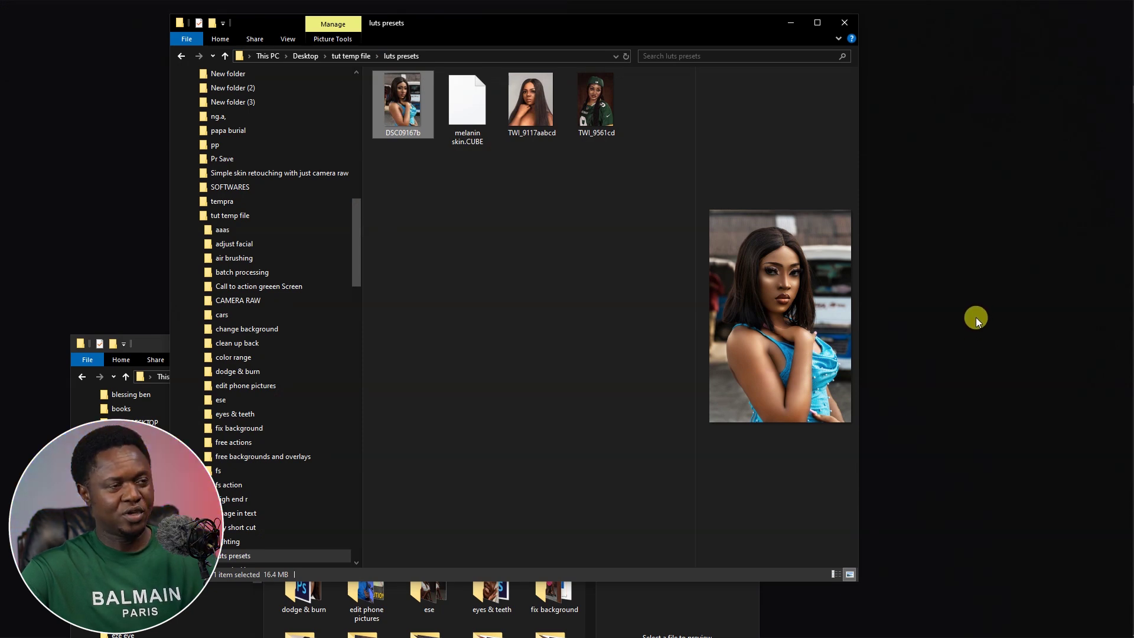
Open C:\Program Files\Adobe\Adobe Photoshop 2021\Presets\3DLUTs in a new window beside the luts folder
{"action": "key", "text": "super+e"}
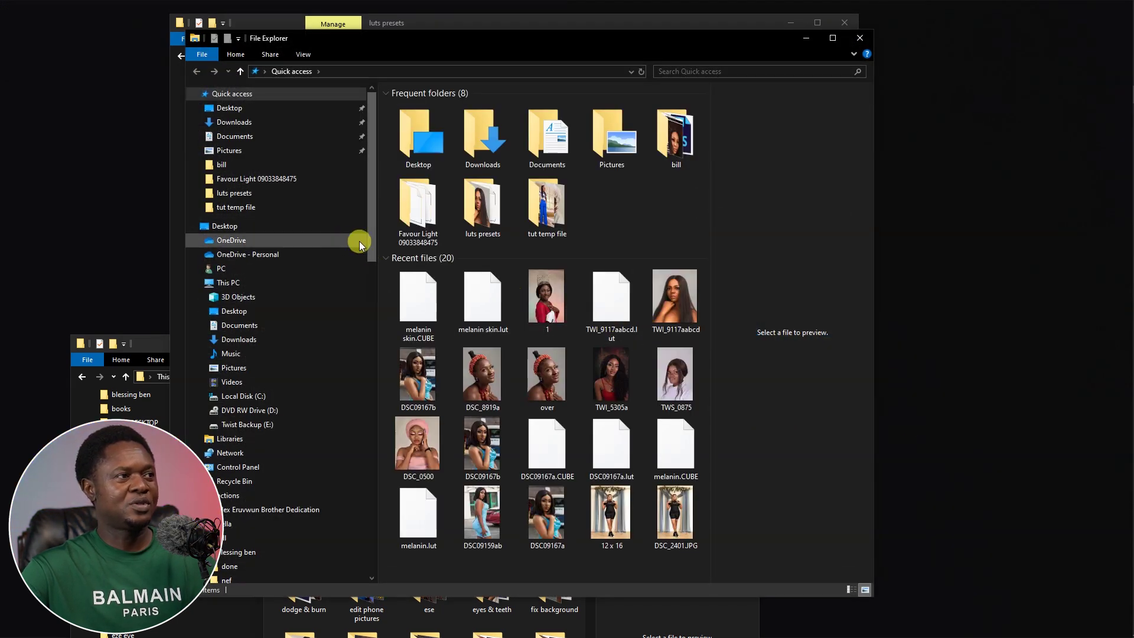
{"action": "left_click", "coordinate": [244, 284]}
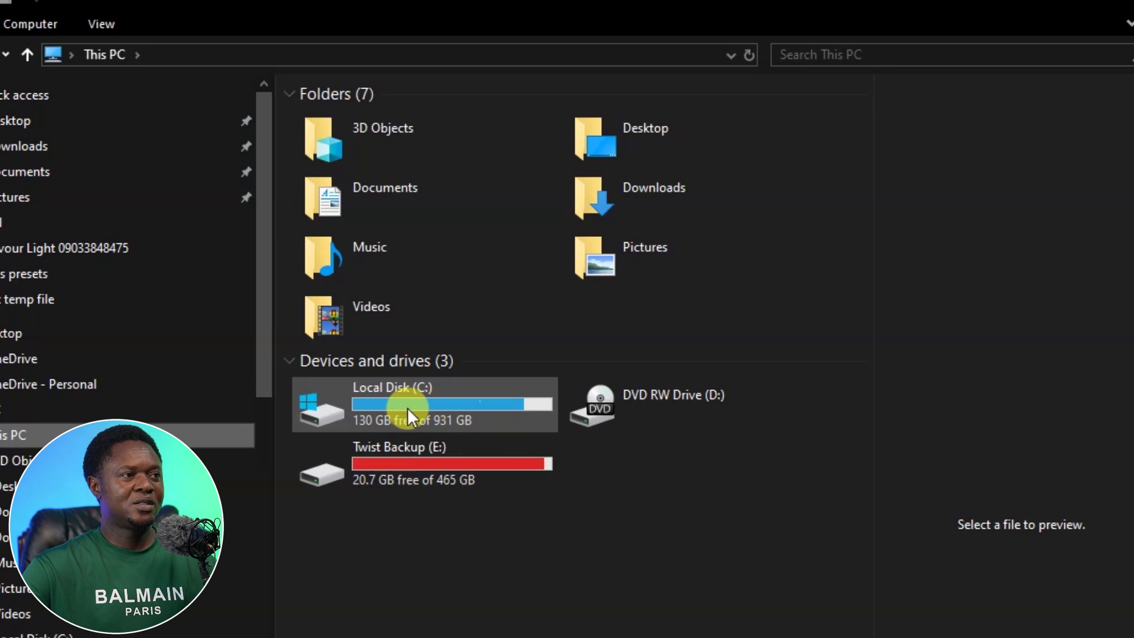
{"action": "double_click", "coordinate": [412, 409]}
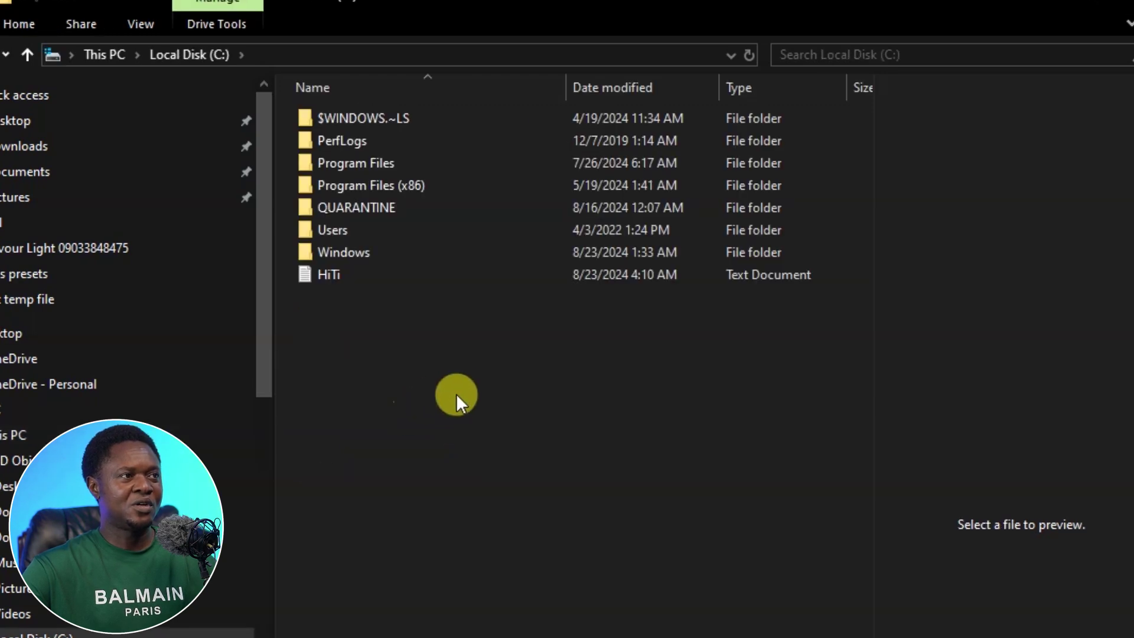
{"action": "double_click", "coordinate": [313, 162]}
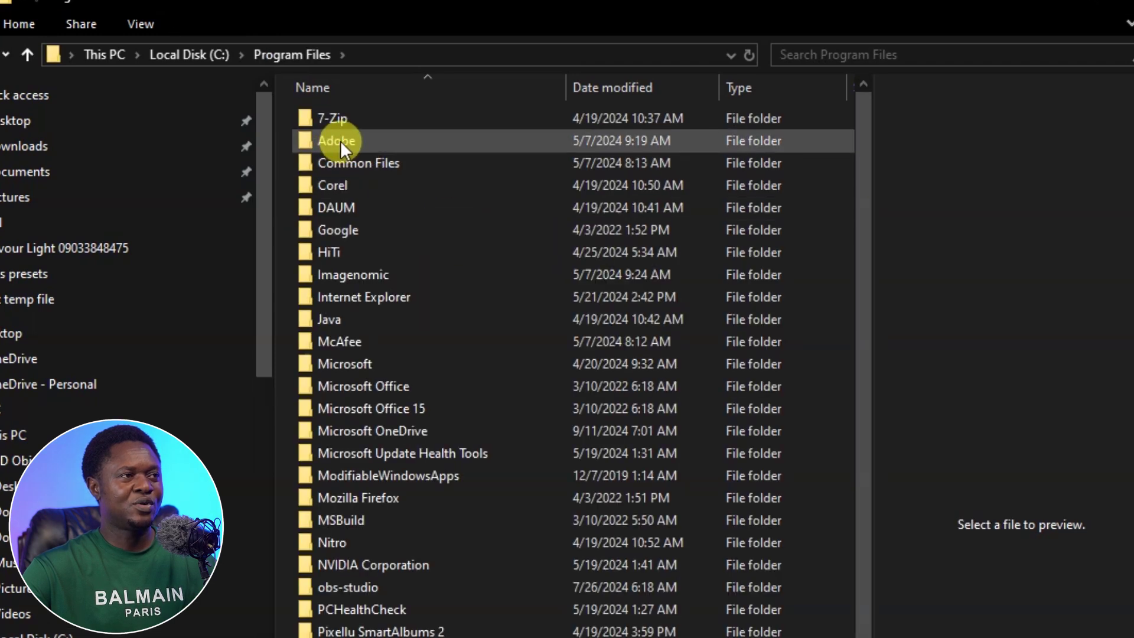
{"action": "double_click", "coordinate": [341, 141]}
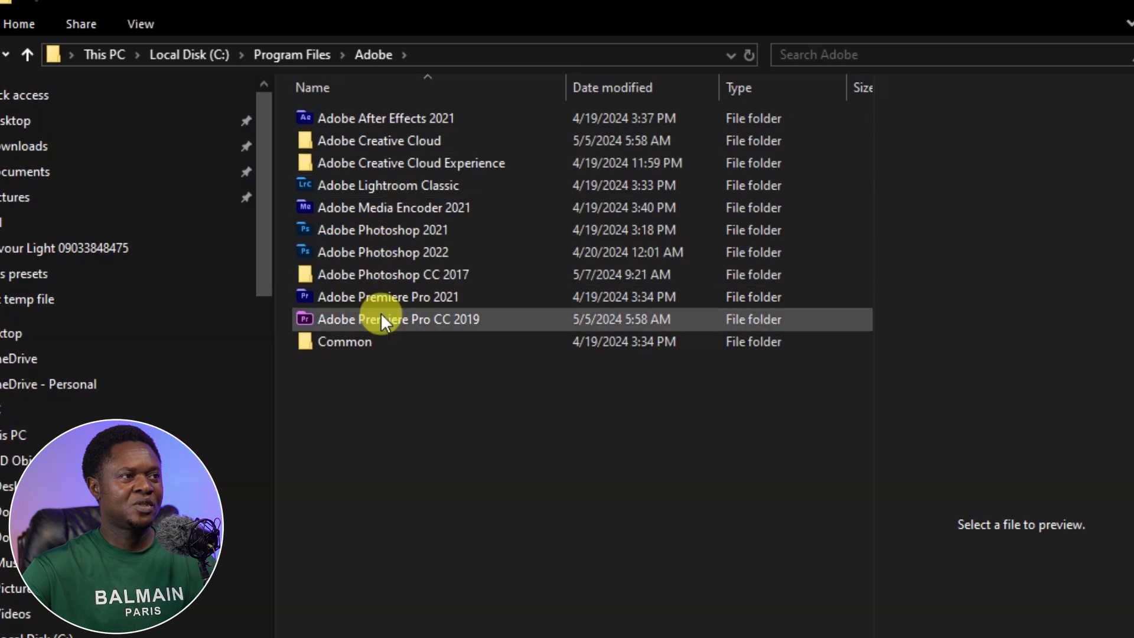
{"action": "double_click", "coordinate": [388, 230]}
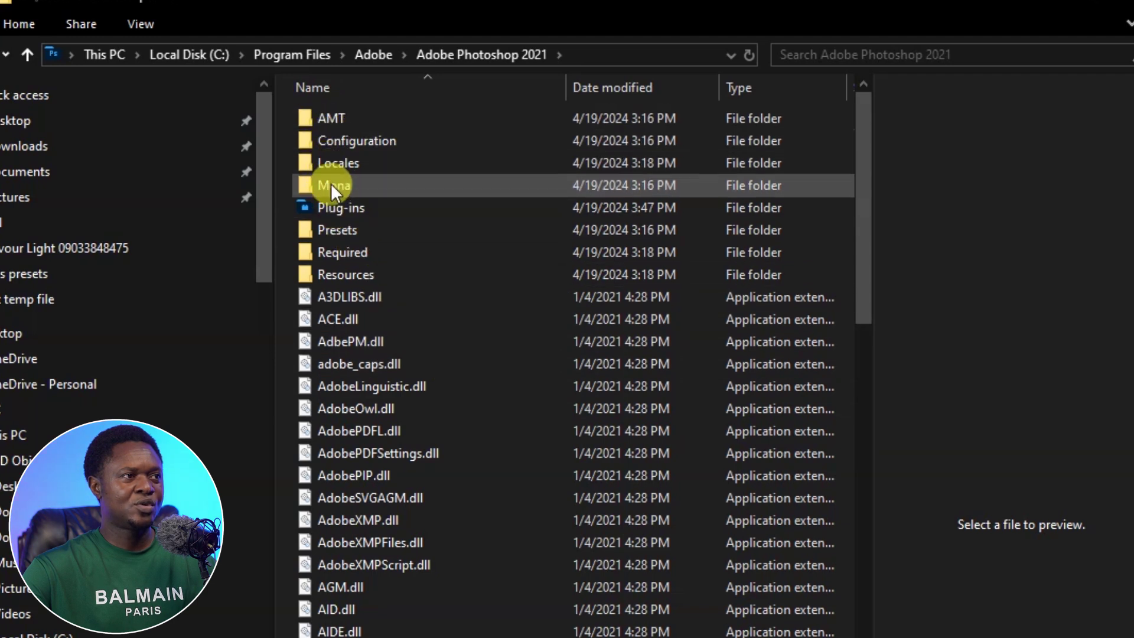
{"action": "double_click", "coordinate": [311, 230]}
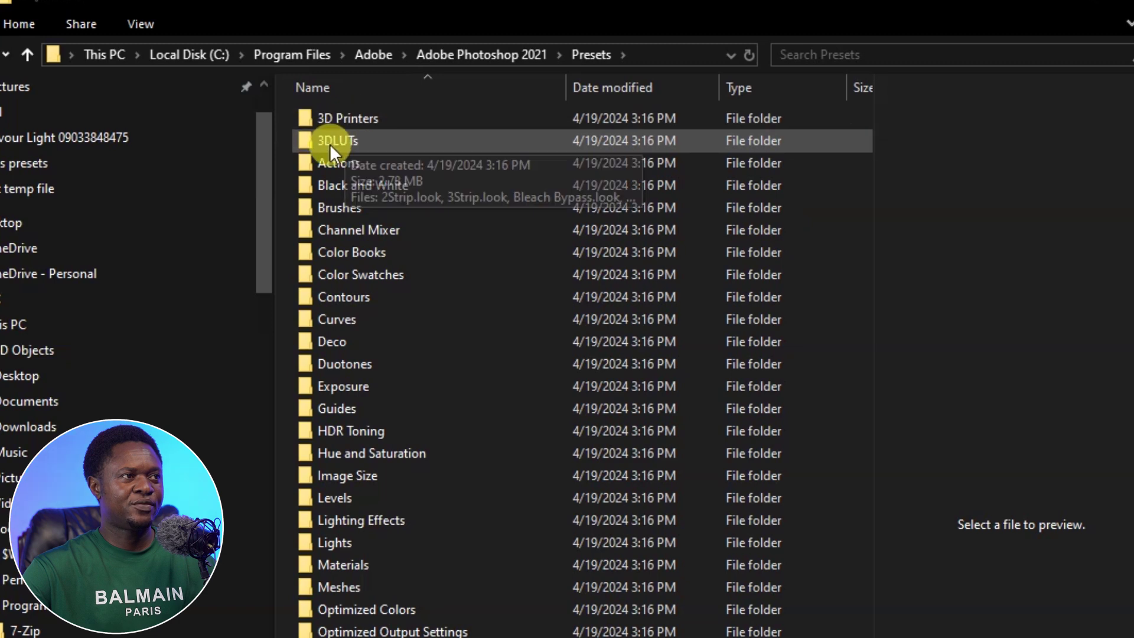
{"action": "double_click", "coordinate": [308, 139]}
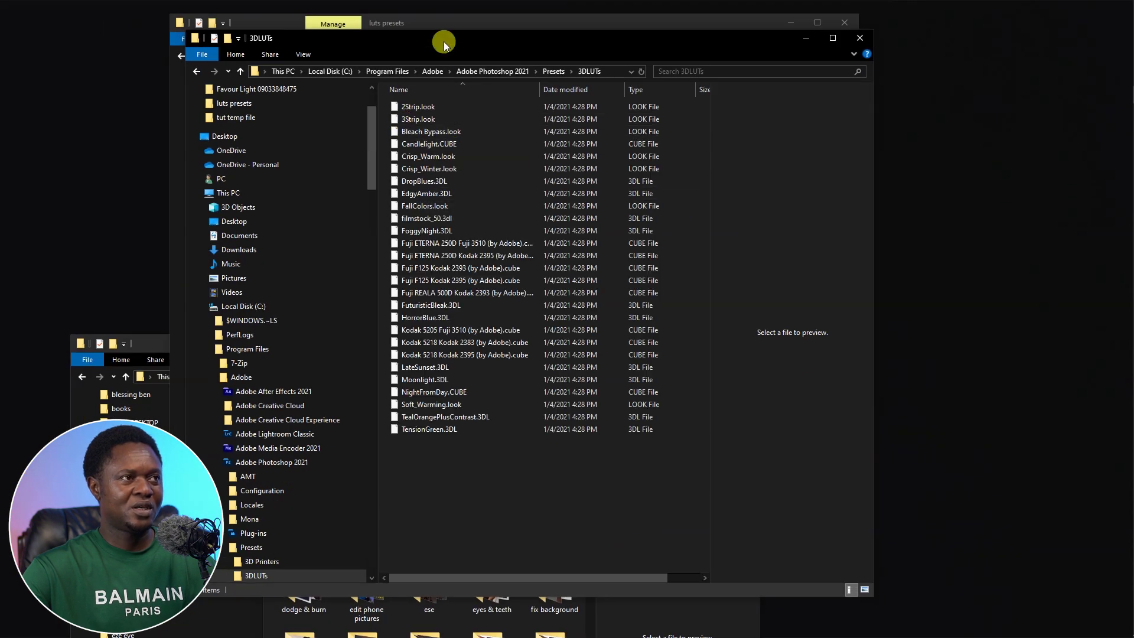
{"action": "left_click_drag", "start_coordinate": [444, 41], "coordinate": [757, 69]}
{"action": "left_click_drag", "start_coordinate": [504, 21], "coordinate": [422, 46]}
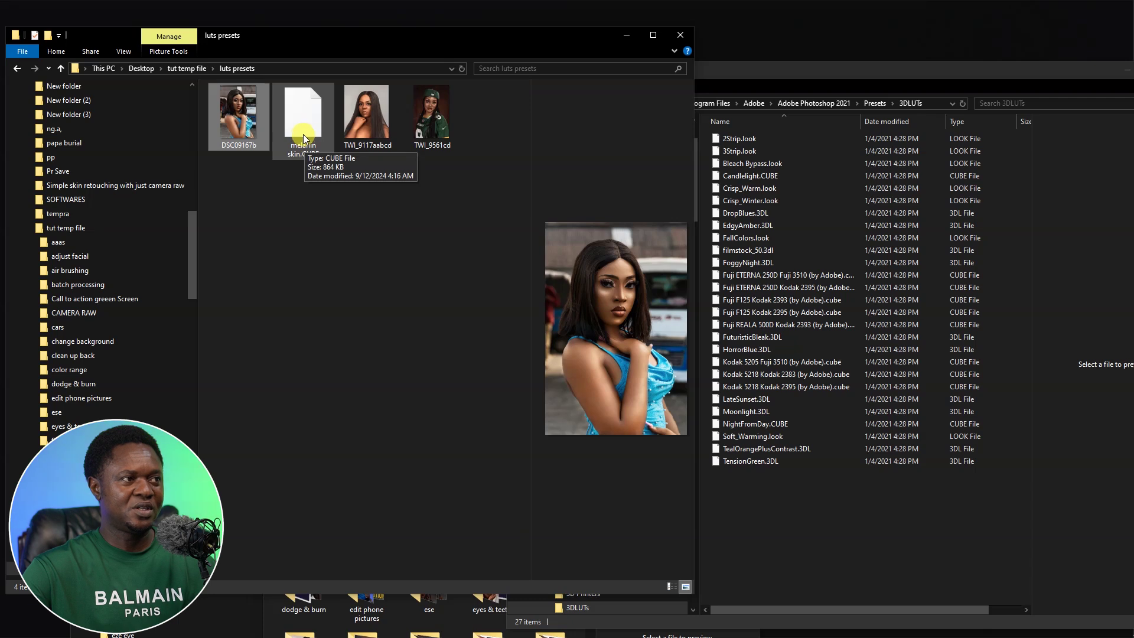
Copy melanin skin.CUBE from the luts presets folder
{"action": "left_click", "coordinate": [298, 143]}
{"action": "right_click", "coordinate": [301, 123]}
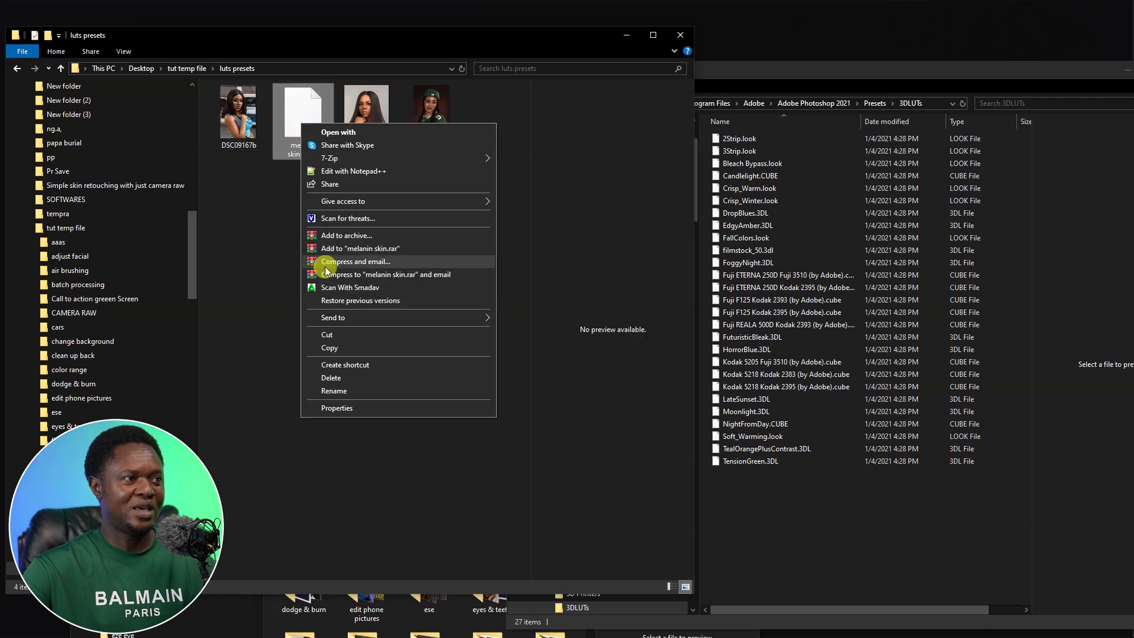
{"action": "left_click", "coordinate": [332, 350]}
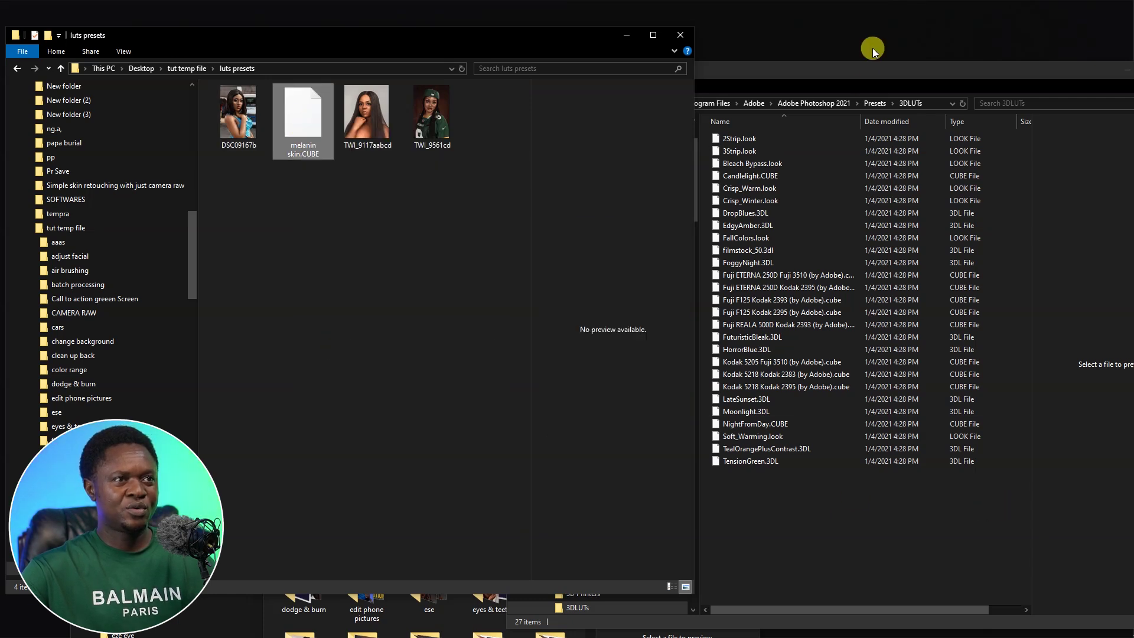
Paste it into the 3DLUTs folder, granting administrator permission with Continue
{"action": "left_click_drag", "start_coordinate": [852, 72], "coordinate": [781, 53]}
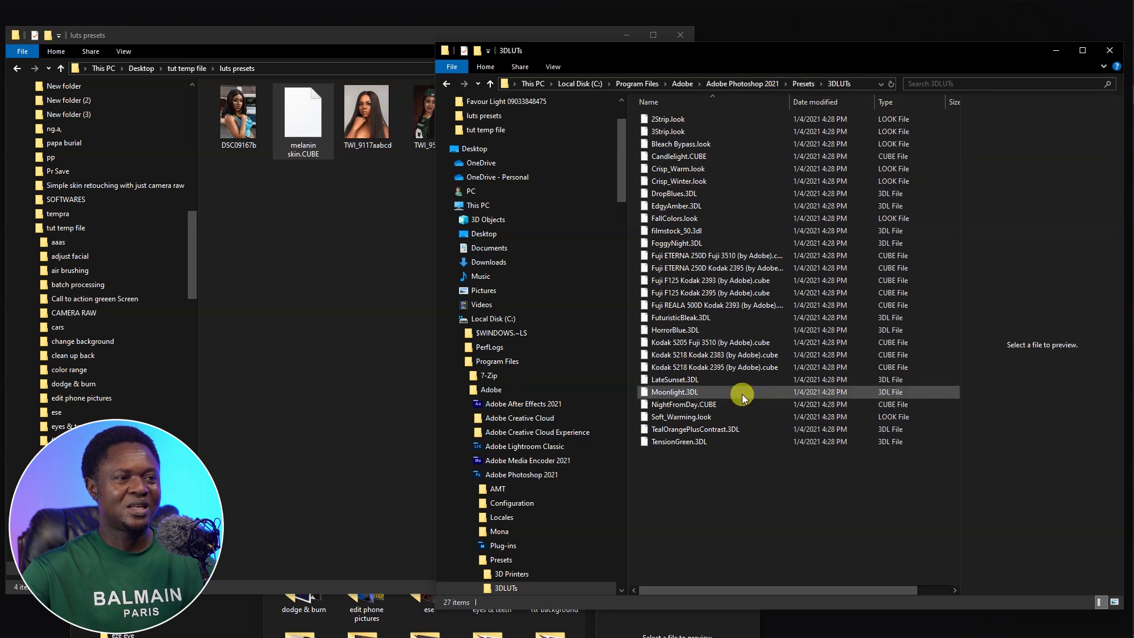
{"action": "right_click", "coordinate": [720, 486]}
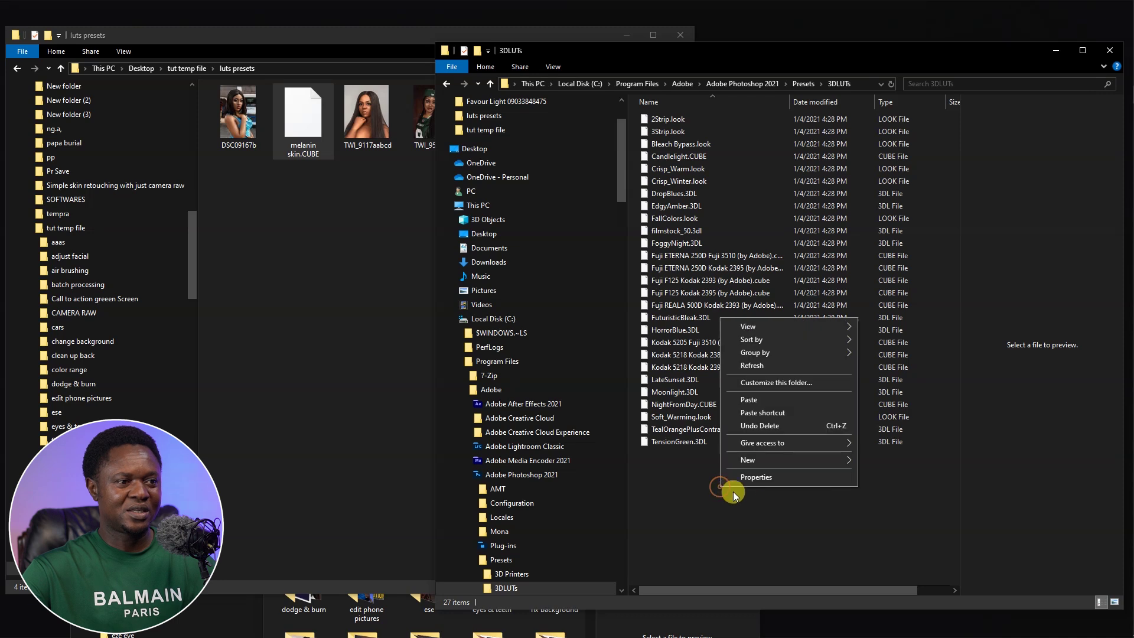
{"action": "left_click", "coordinate": [763, 402]}
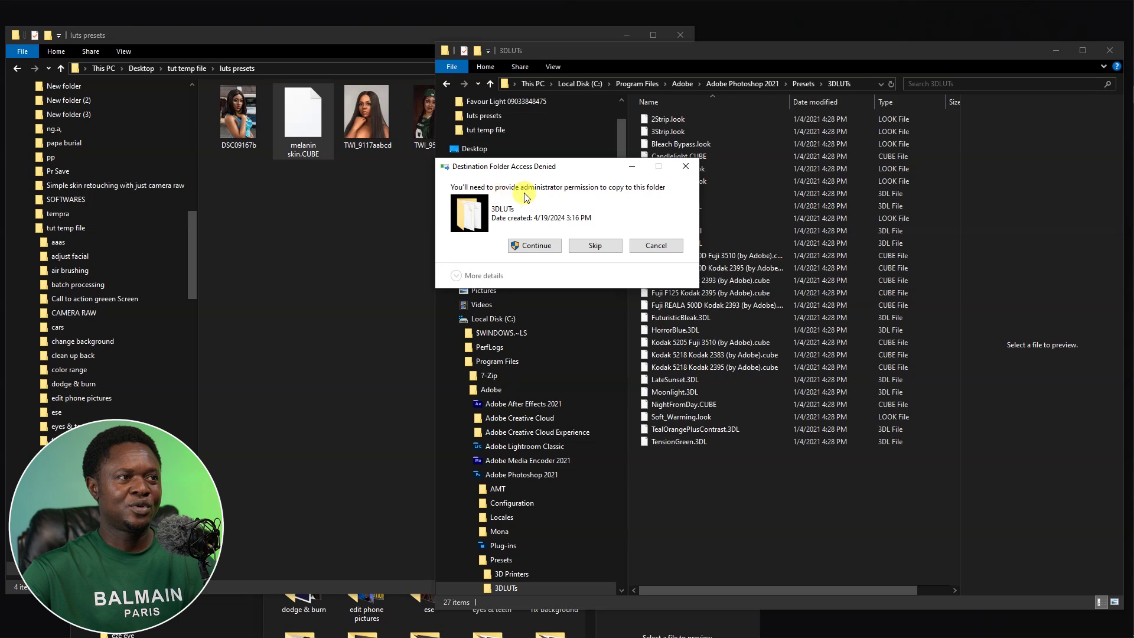
{"action": "left_click", "coordinate": [538, 247]}
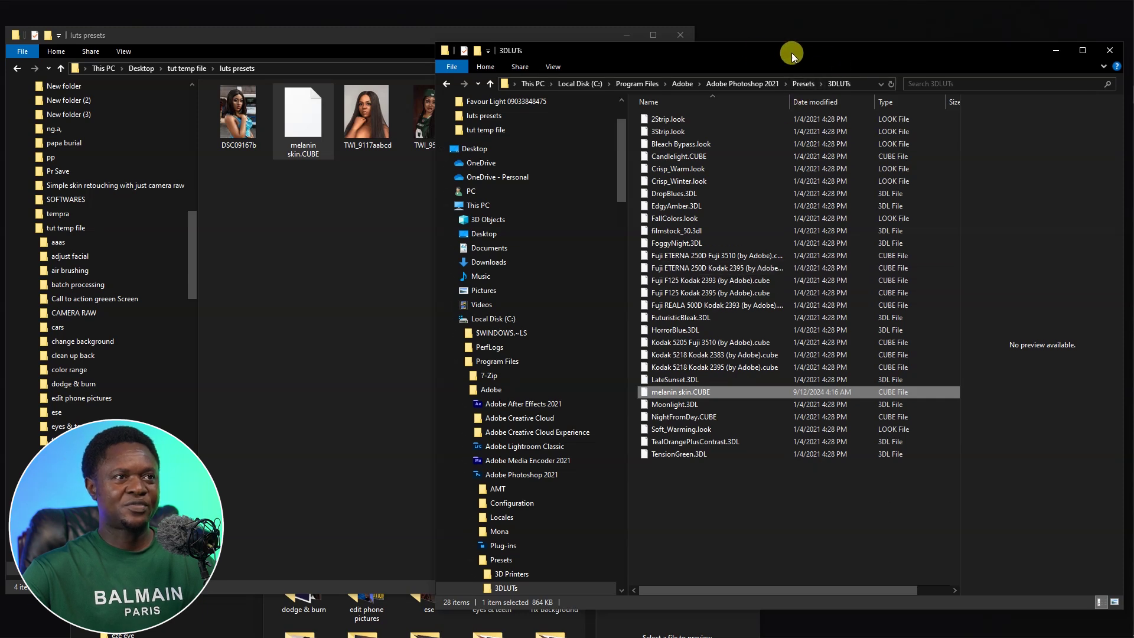
{"action": "left_click_drag", "start_coordinate": [791, 58], "coordinate": [724, 61]}
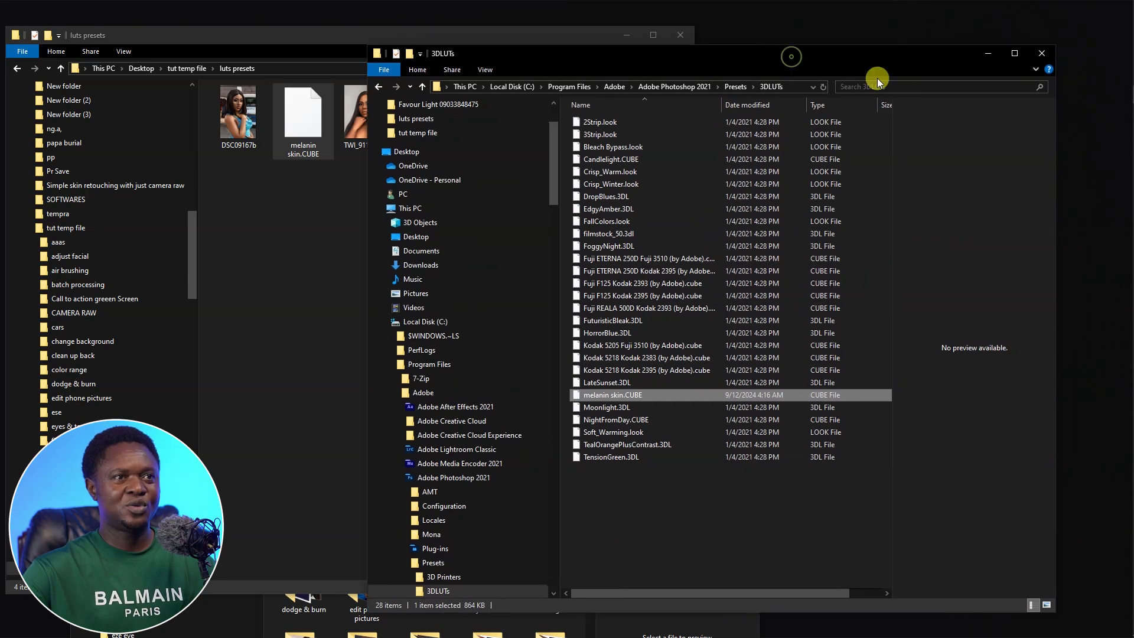
Close the 3DLUTs folder window, refresh the desktop, and return to Photoshop's Color Lookup 1 layer
{"action": "left_click", "coordinate": [1042, 56]}
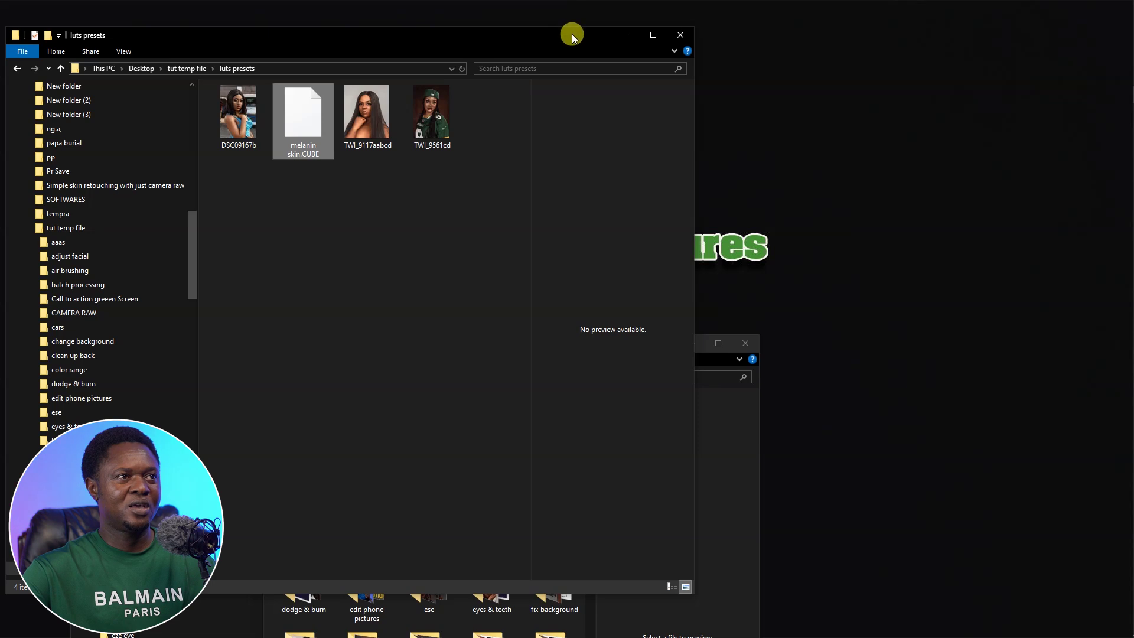
{"action": "right_click", "coordinate": [814, 87]}
{"action": "left_click", "coordinate": [848, 122]}
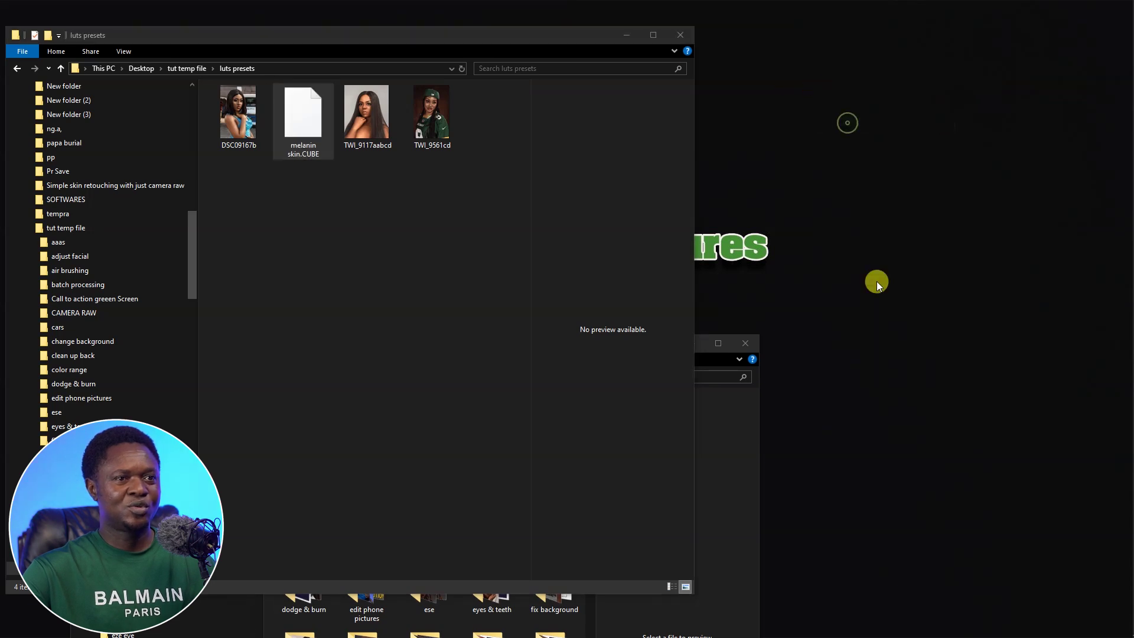
{"action": "mouse_move", "coordinate": [1129, 155]}
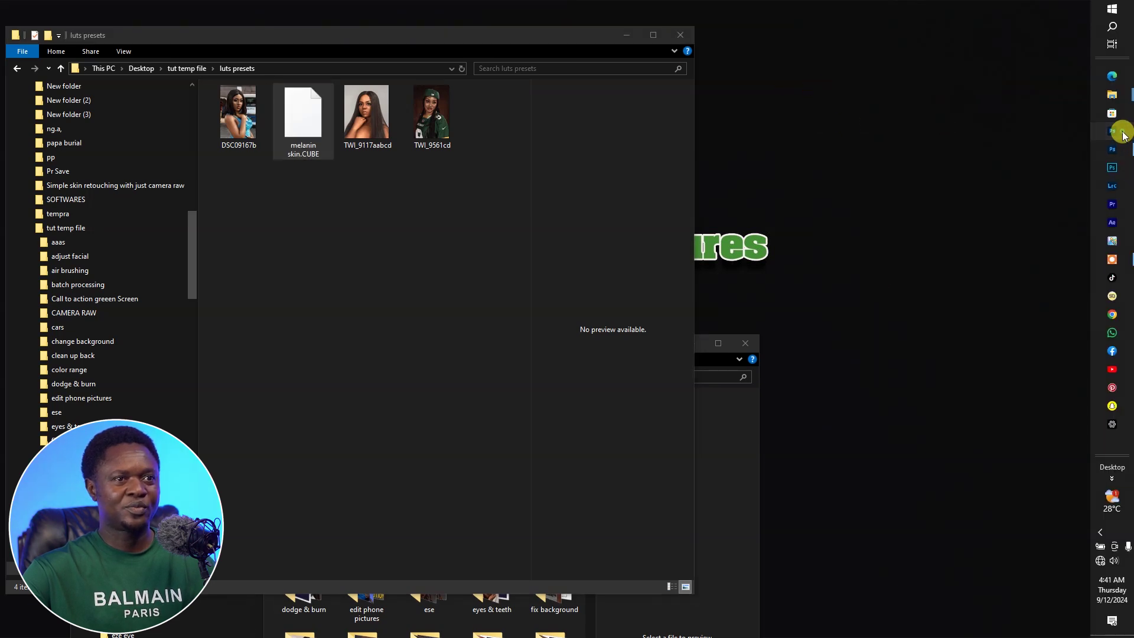
{"action": "left_click", "coordinate": [1112, 135]}
{"action": "left_click", "coordinate": [1087, 149]}
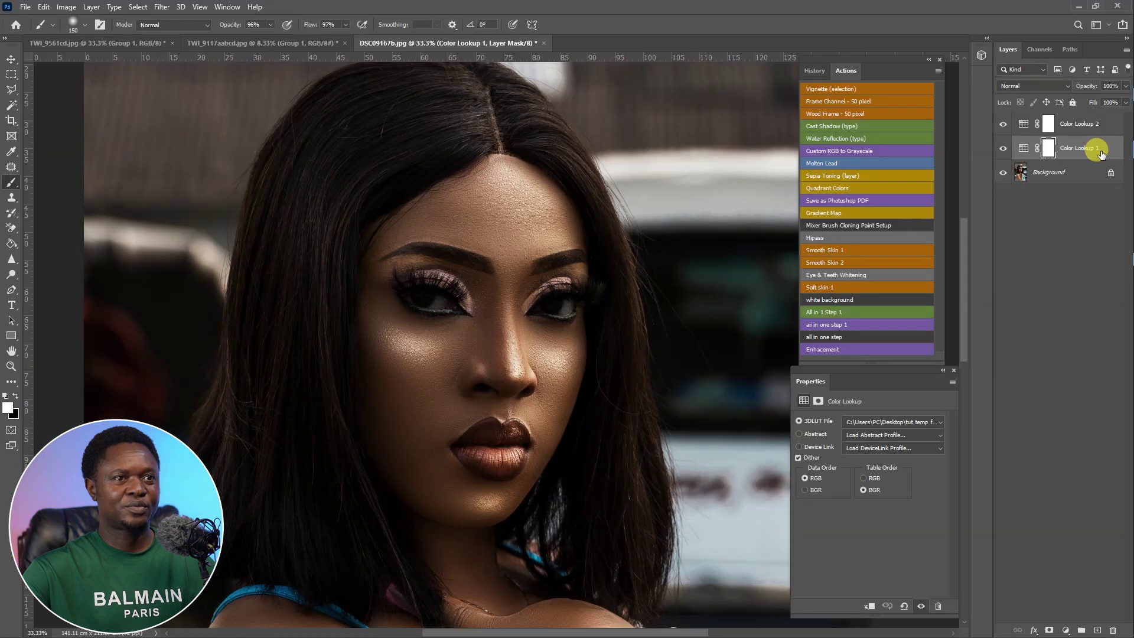
Quit Photoshop without saving DSC09167b.jpg, TWI_9117aabcd.jpg or the last open portrait
{"action": "left_click", "coordinate": [1118, 7]}
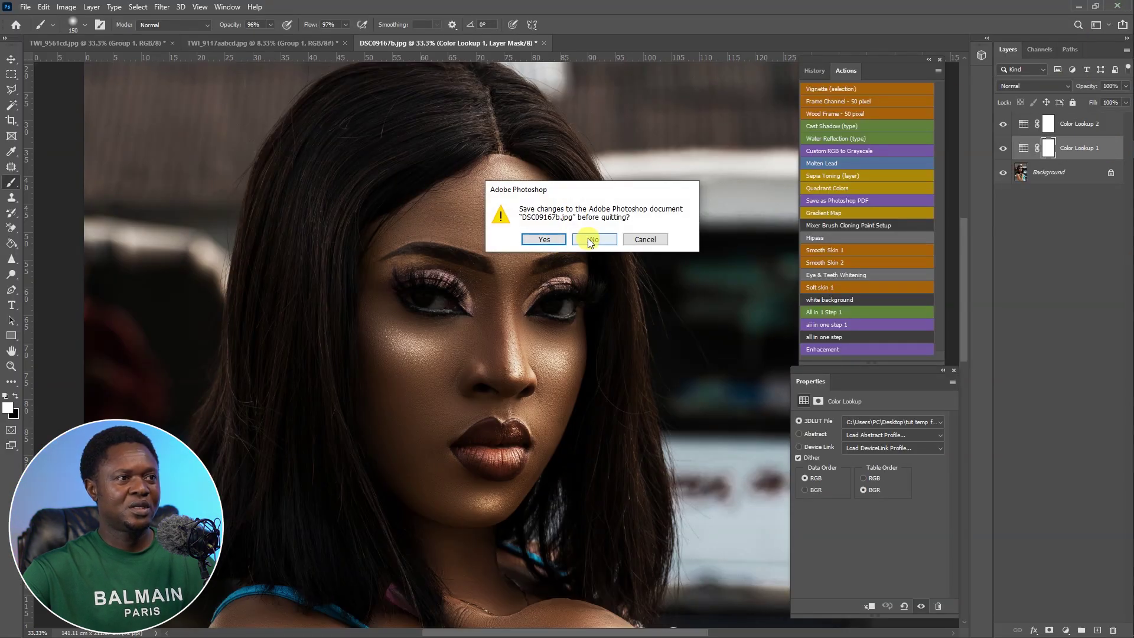
{"action": "left_click", "coordinate": [589, 240]}
{"action": "left_click", "coordinate": [591, 240]}
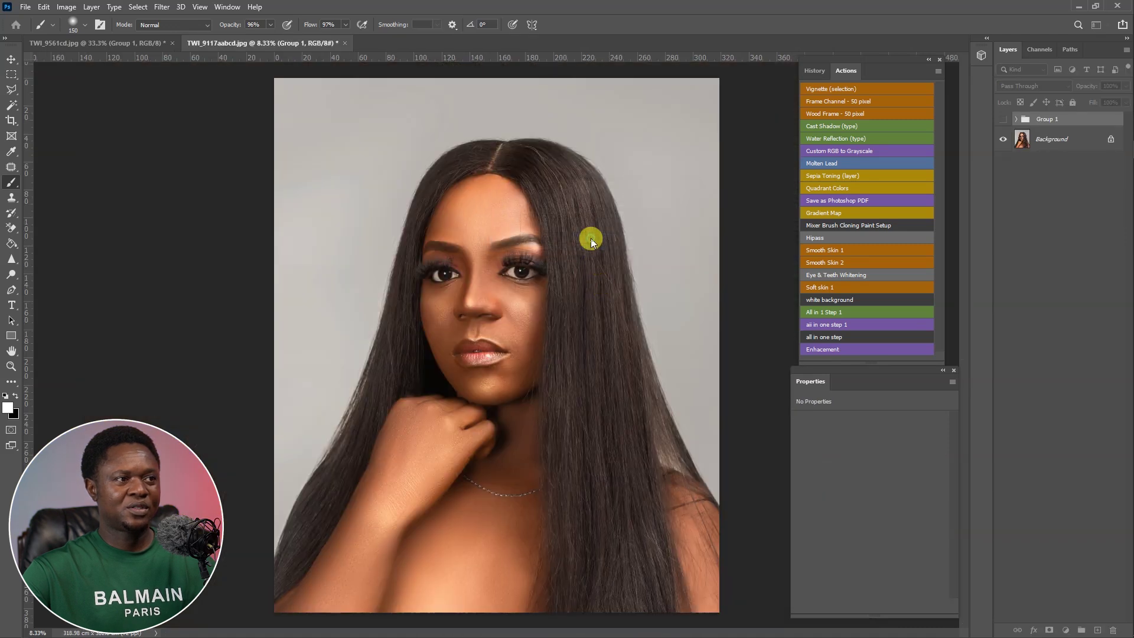
{"action": "left_click", "coordinate": [593, 240]}
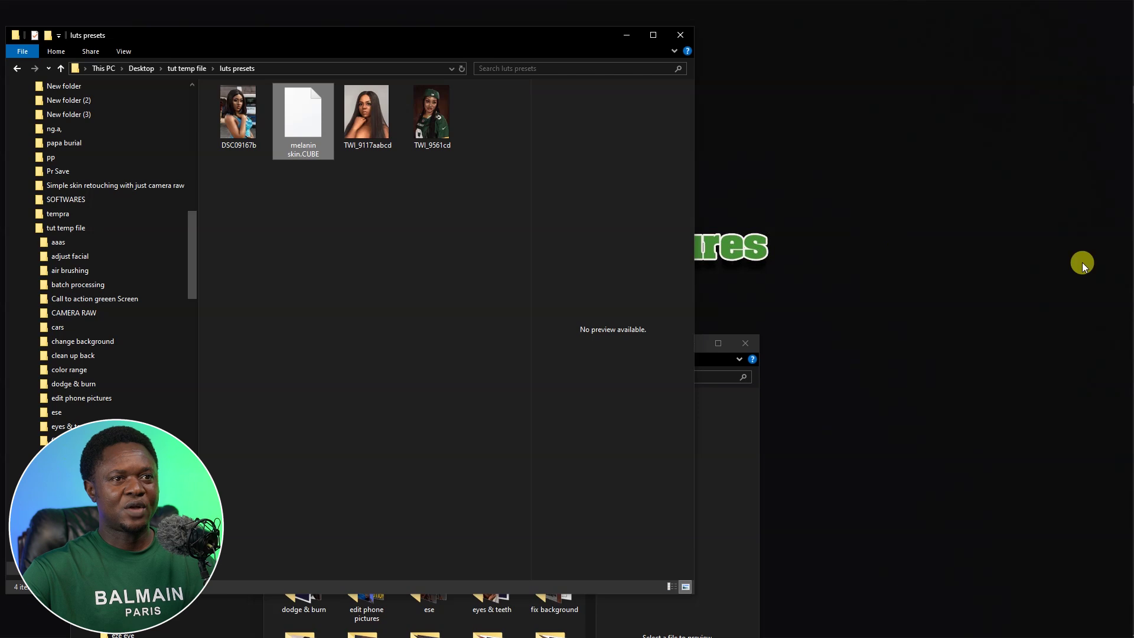
Relaunch Photoshop and reopen DSC09167b.jpg as a fresh document
{"action": "mouse_move", "coordinate": [1113, 122]}
{"action": "left_click", "coordinate": [1117, 152]}
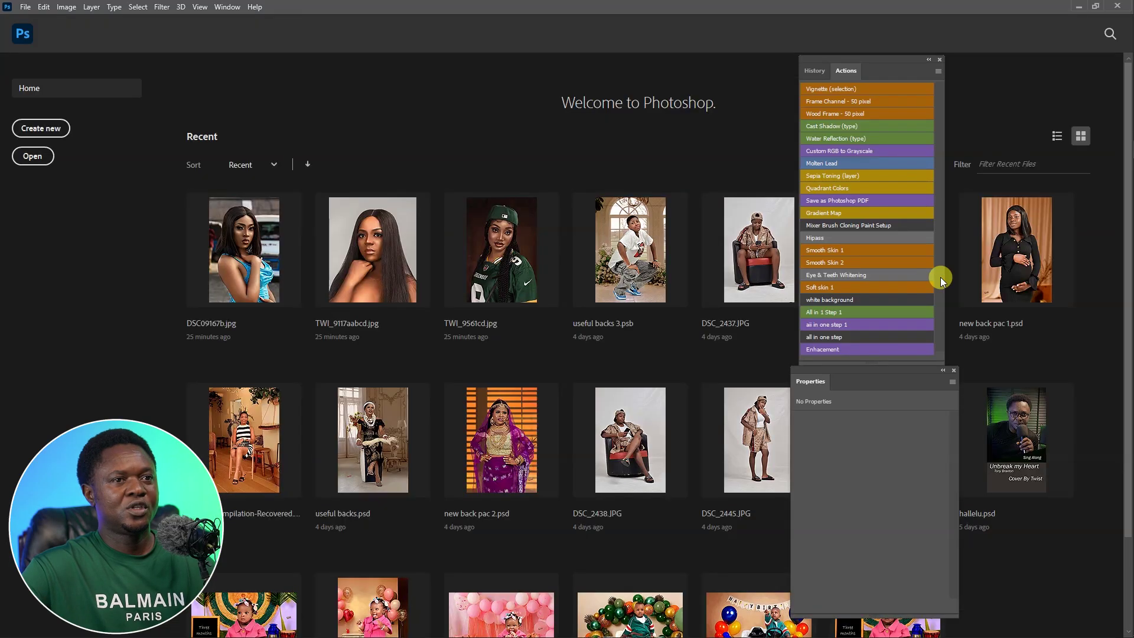
{"action": "left_click", "coordinate": [1077, 14]}
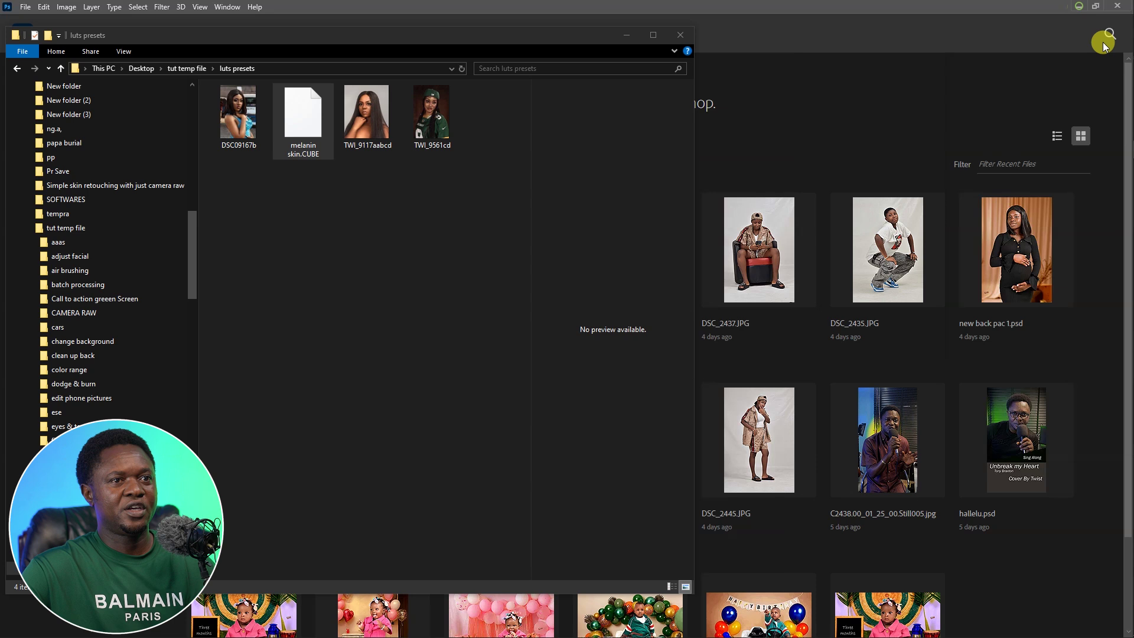
{"action": "left_click", "coordinate": [257, 127]}
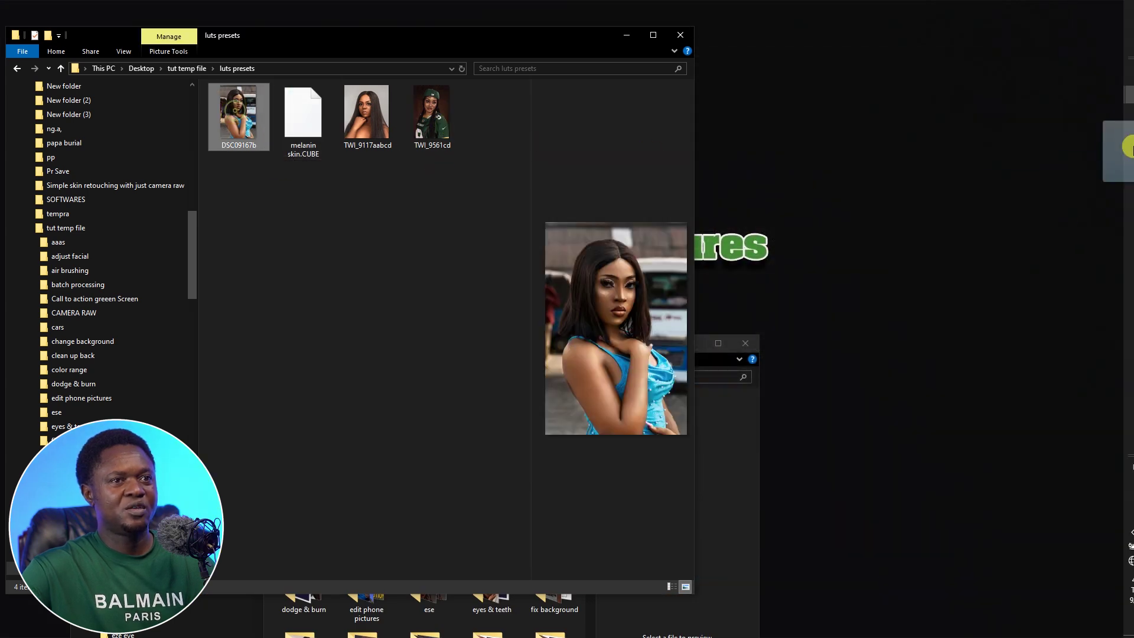
{"action": "left_click", "coordinate": [1115, 149]}
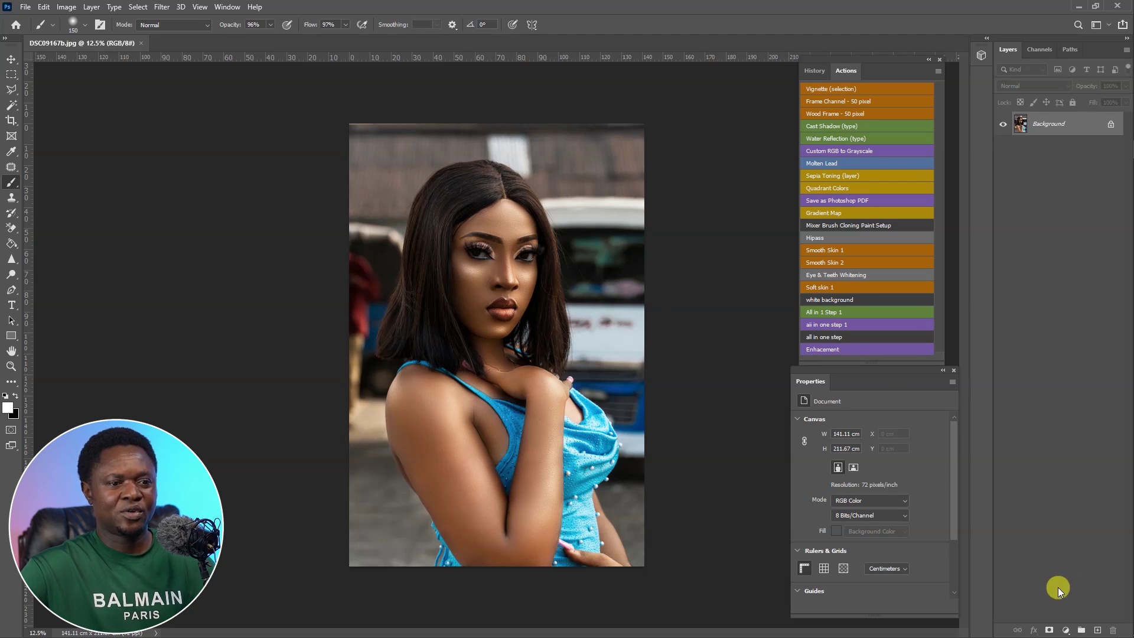
Add a Color Lookup layer to DSC09167b using melanin skin.CUBE from the 3DLUT File list
{"action": "left_click", "coordinate": [996, 627]}
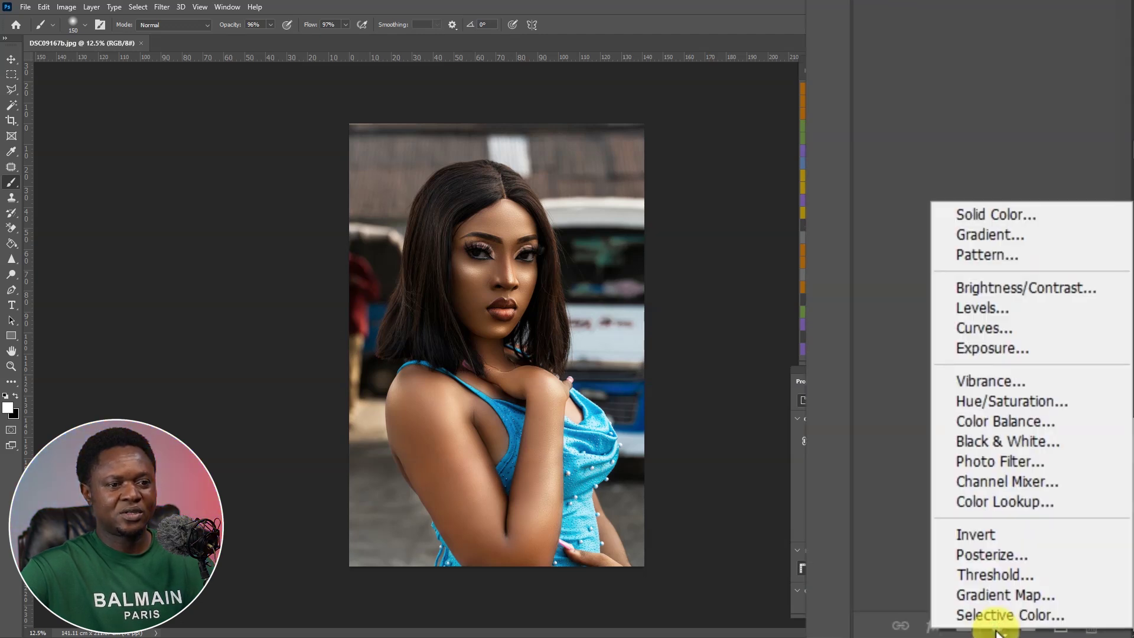
{"action": "left_click", "coordinate": [1021, 530]}
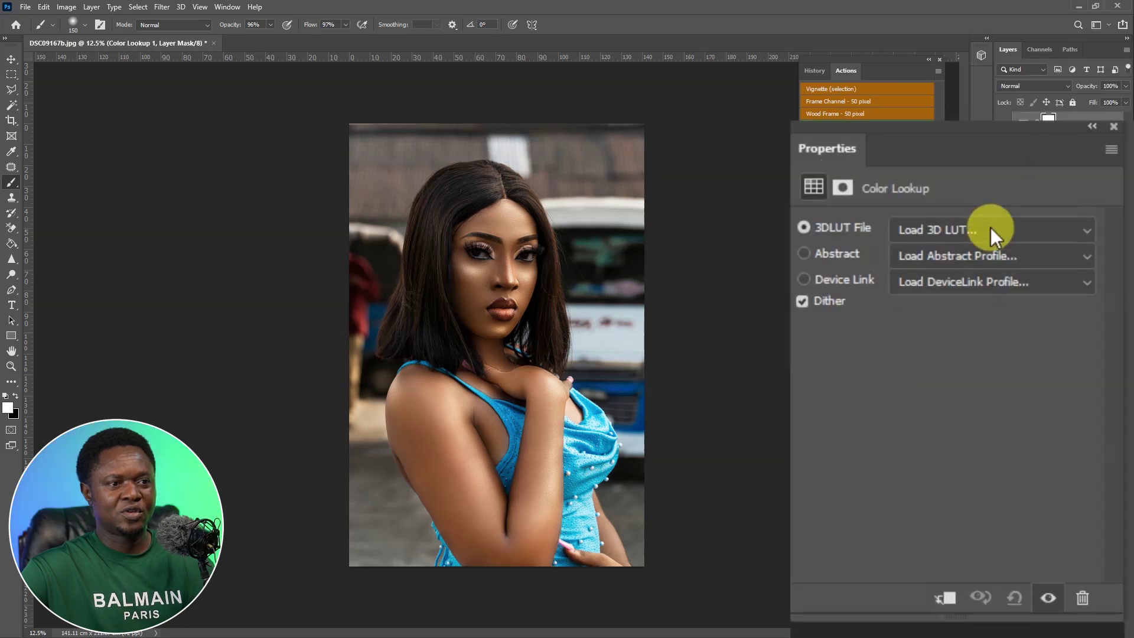
{"action": "left_click", "coordinate": [952, 230]}
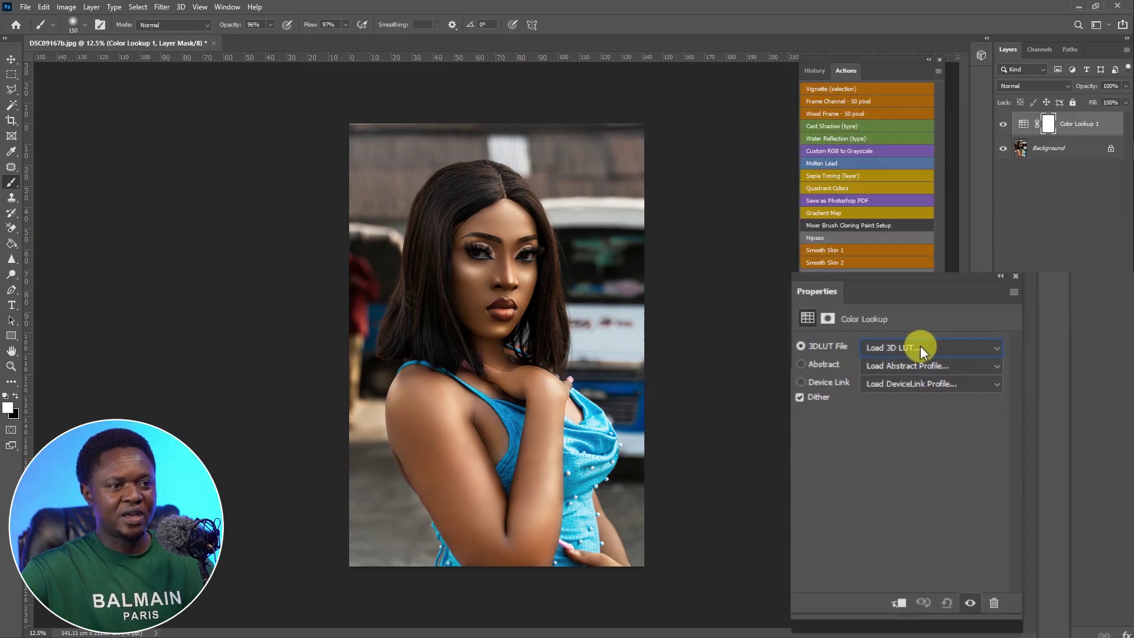
{"action": "left_click", "coordinate": [966, 229]}
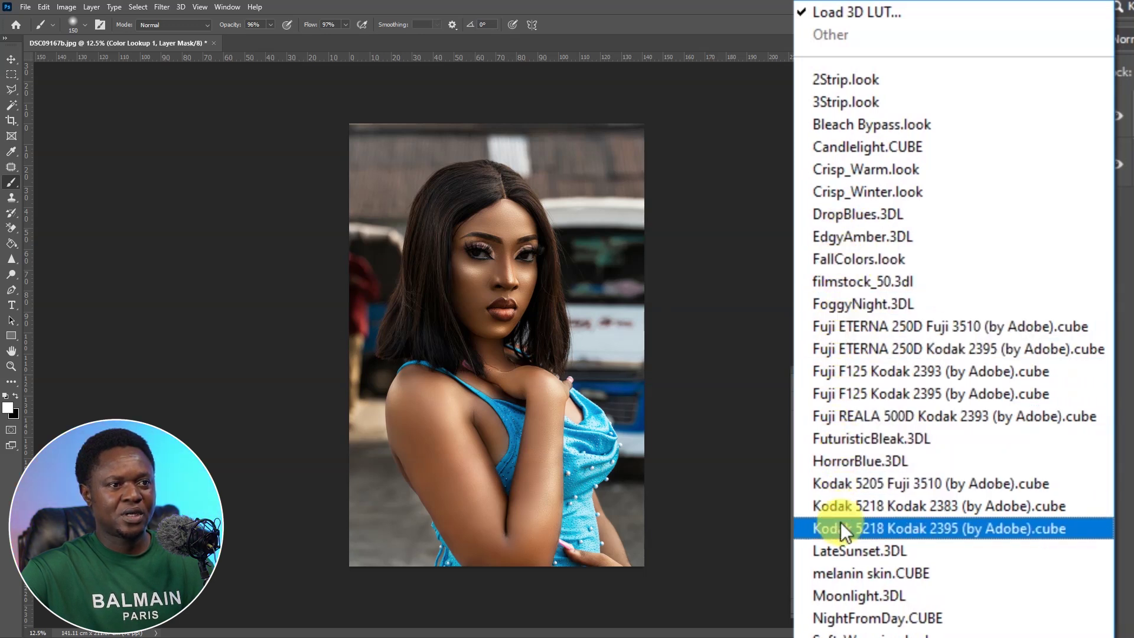
{"action": "left_click", "coordinate": [862, 578]}
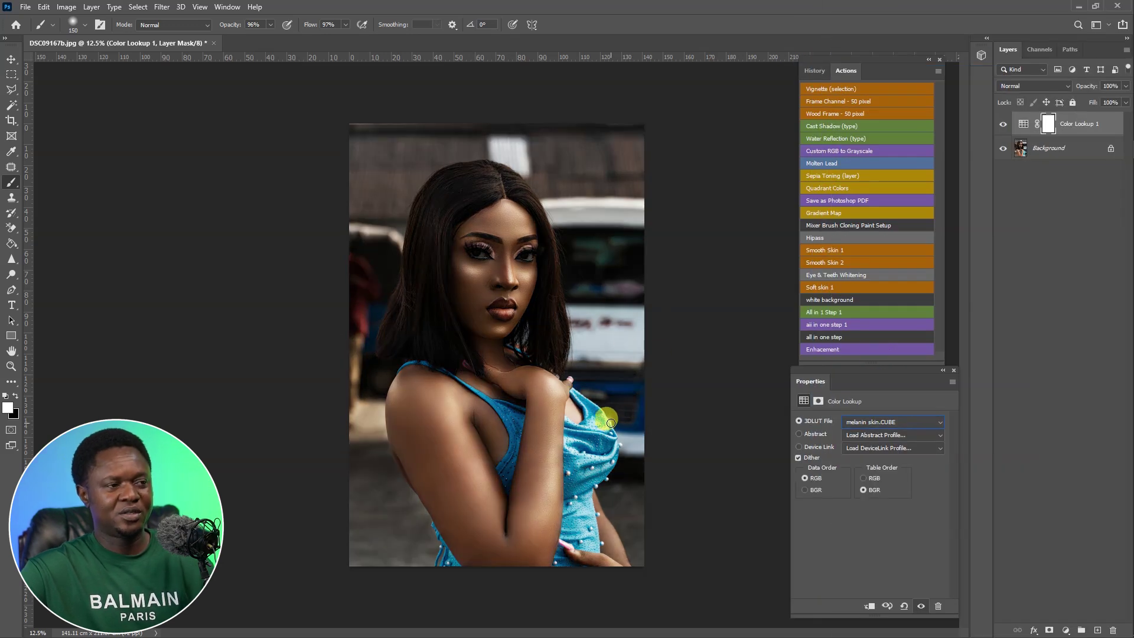
{"action": "scroll", "coordinate": [614, 417], "scroll_direction": "up", "scroll_amount": 4}
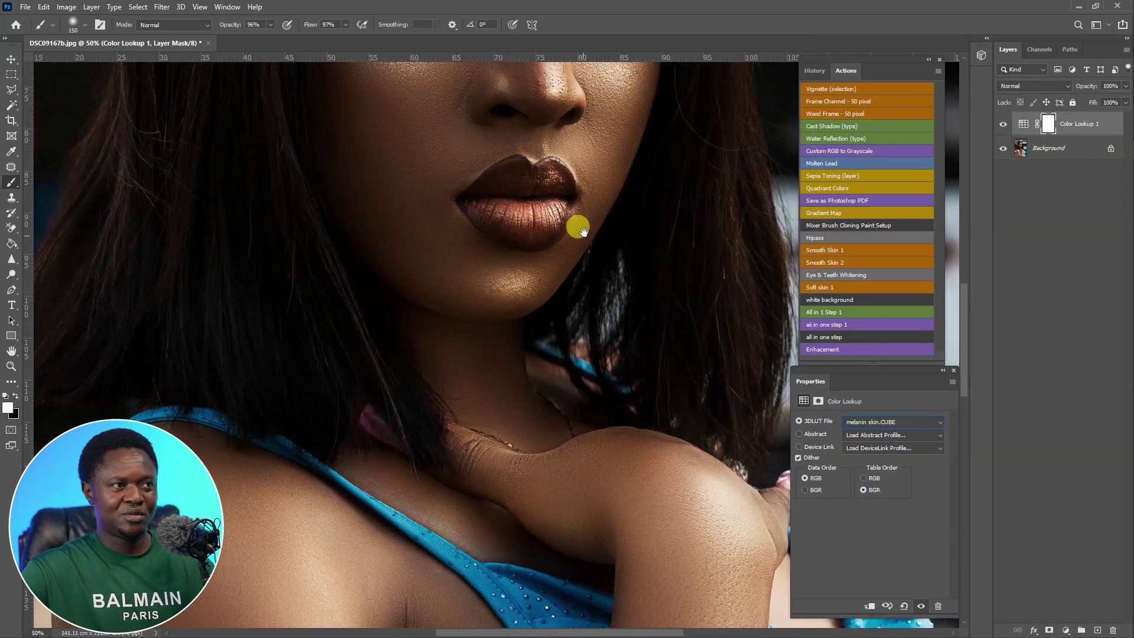